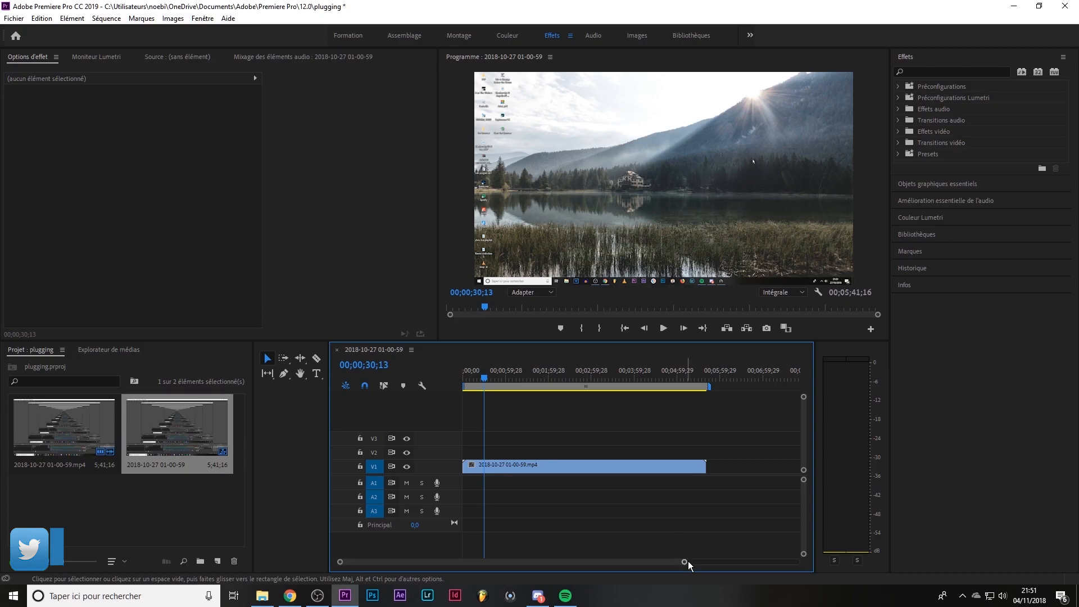
Step: Split the V1 clip at 00;00;30;13 and delete the portion after the cut
left_click_drag(684, 562, 613, 547)
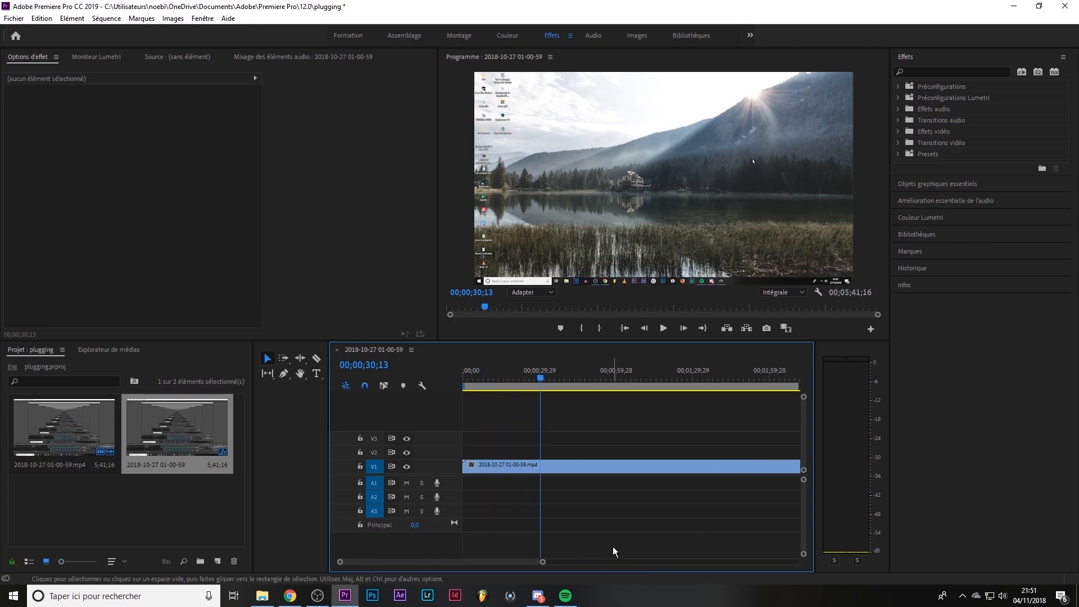
key("c")
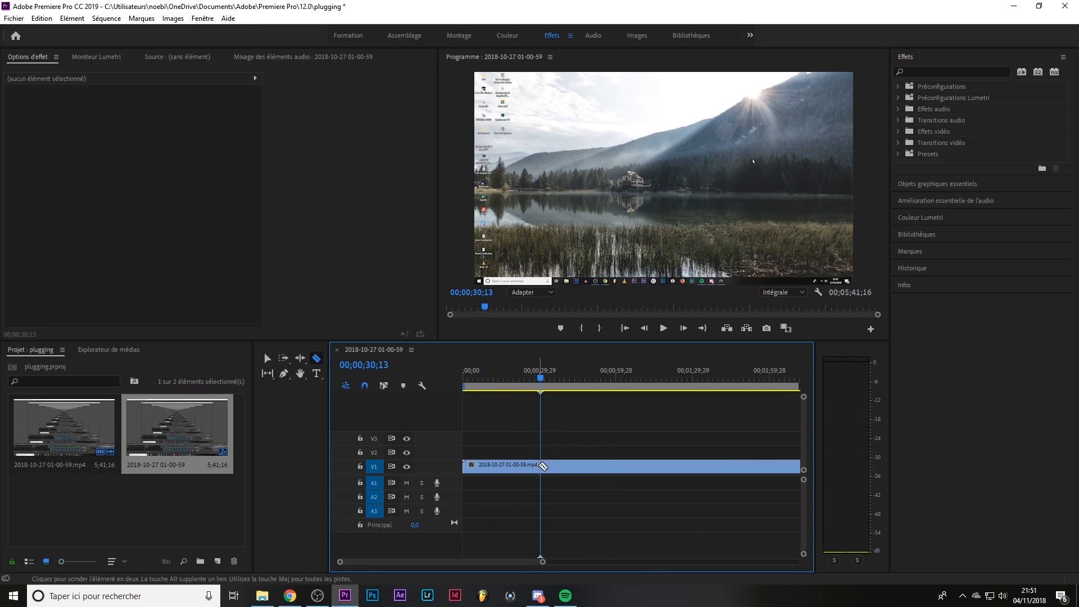
left_click(541, 465)
key("v")
left_click(592, 470)
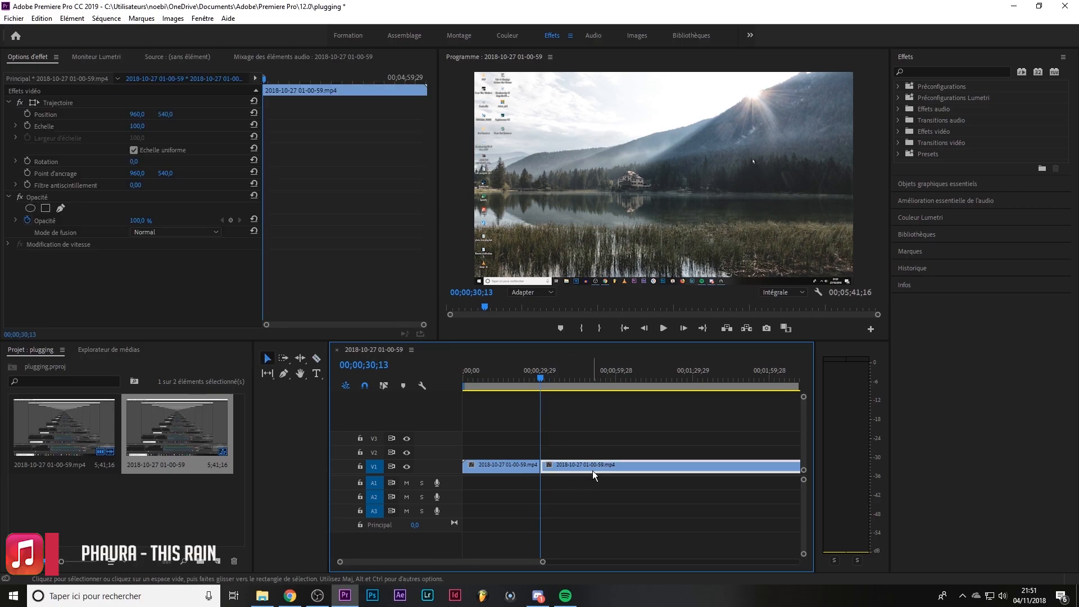
key("Delete")
Step: Cut the shortened V1 clip at 00;00;04;11 and again at about 17 seconds to isolate a middle segment
left_click_drag(545, 561, 491, 559)
left_click_drag(619, 375, 492, 424)
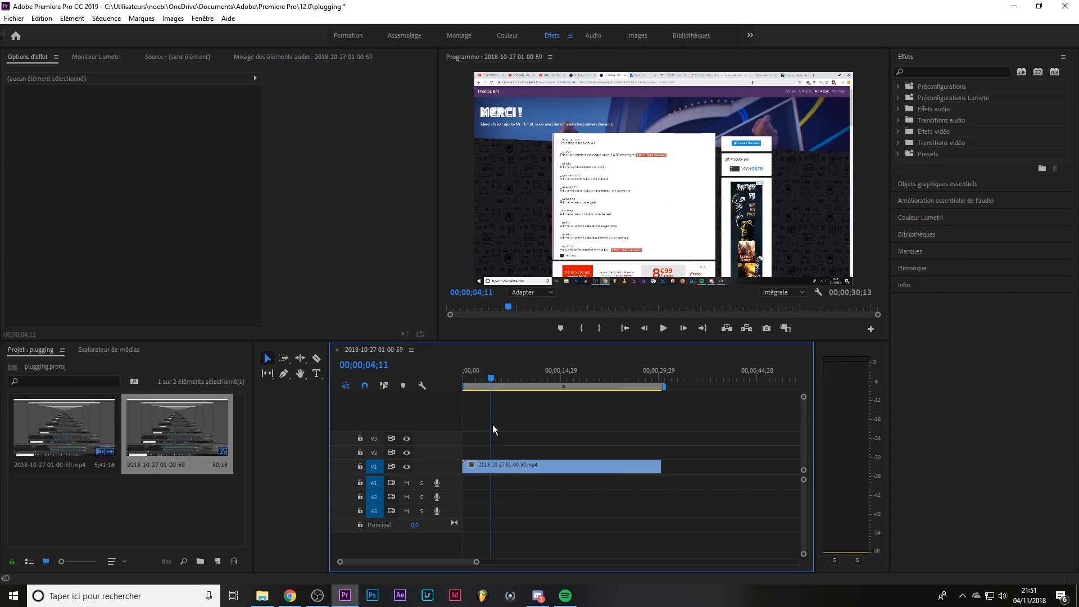
key("c")
left_click(494, 466)
left_click(573, 466)
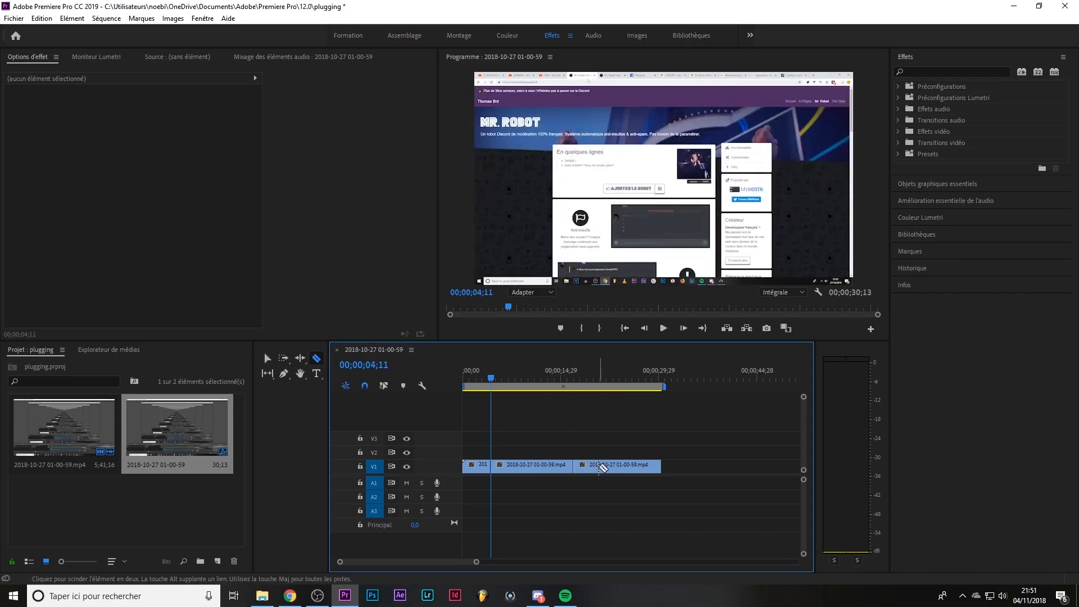
key("v")
Step: Apply the Magic Bullet Looks effect "Looks" to the middle segment and open its look editor
left_click_drag(520, 387, 530, 386)
left_click(541, 468)
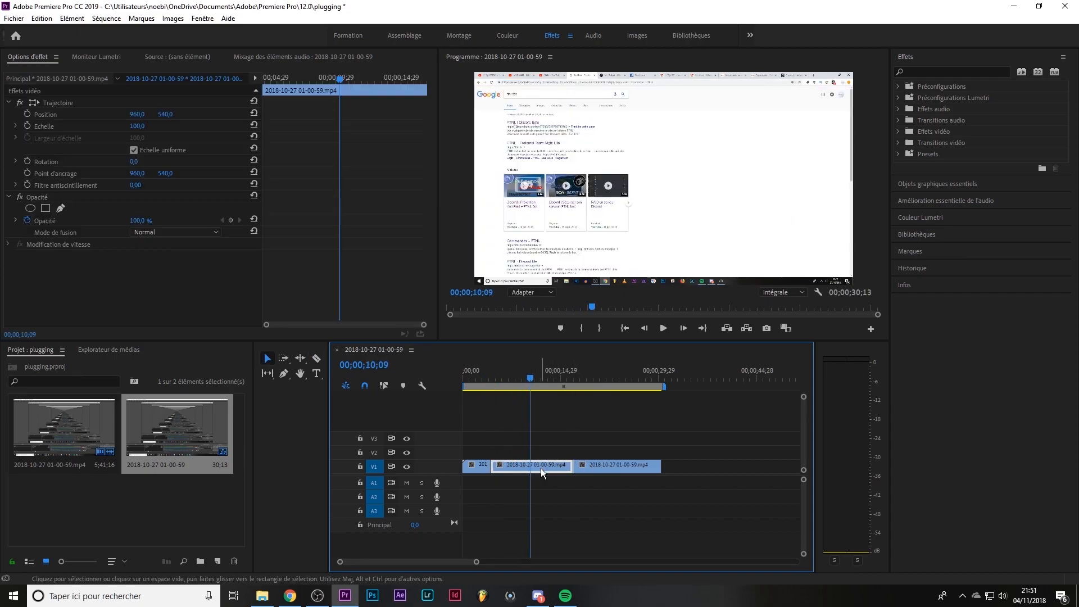
left_click(898, 132)
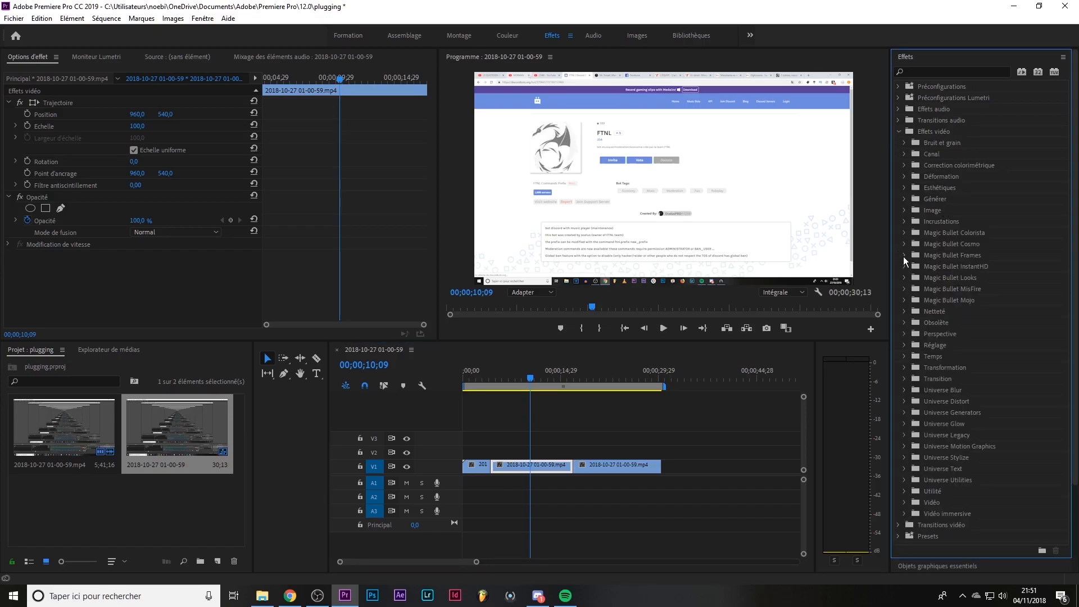
left_click(903, 277)
left_click_drag(938, 288, 554, 468)
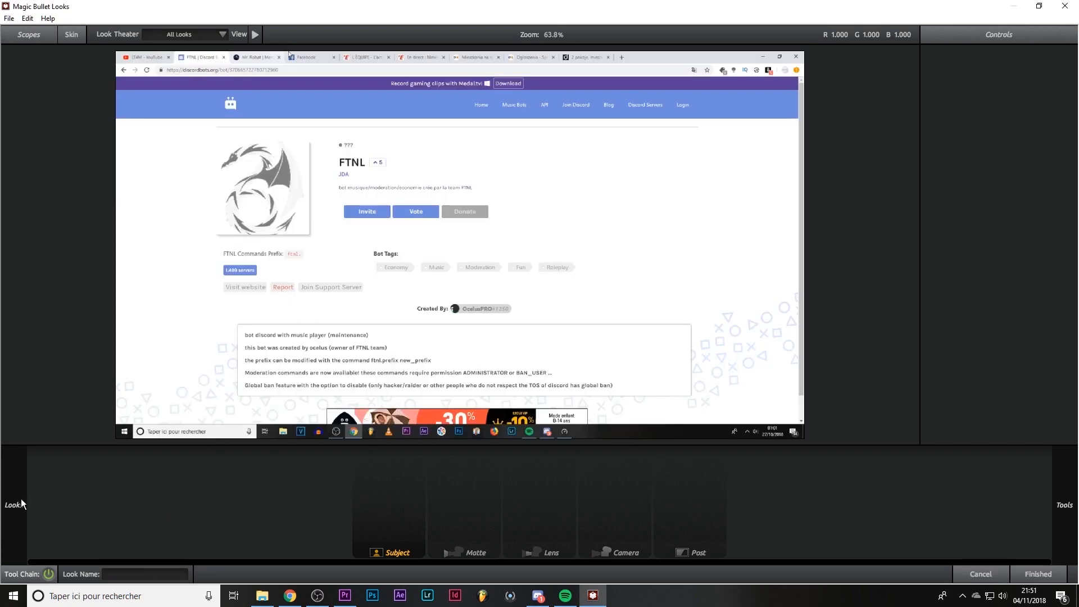
Step: Try the Blockbuster look from the Cinematic category on the segment
mouse_move(19, 498)
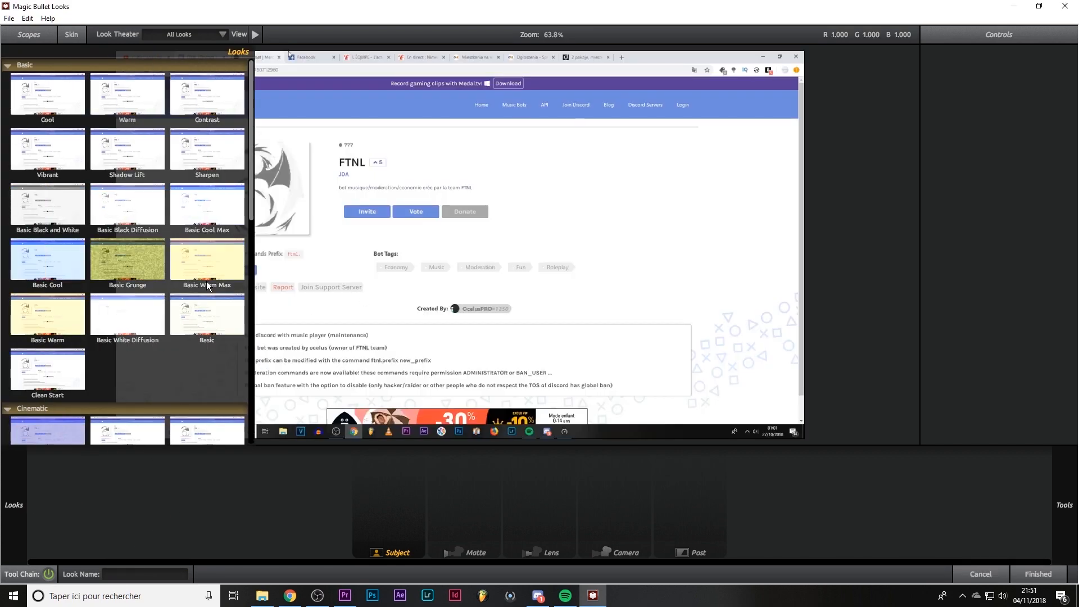
scroll(197, 210, "down", 5)
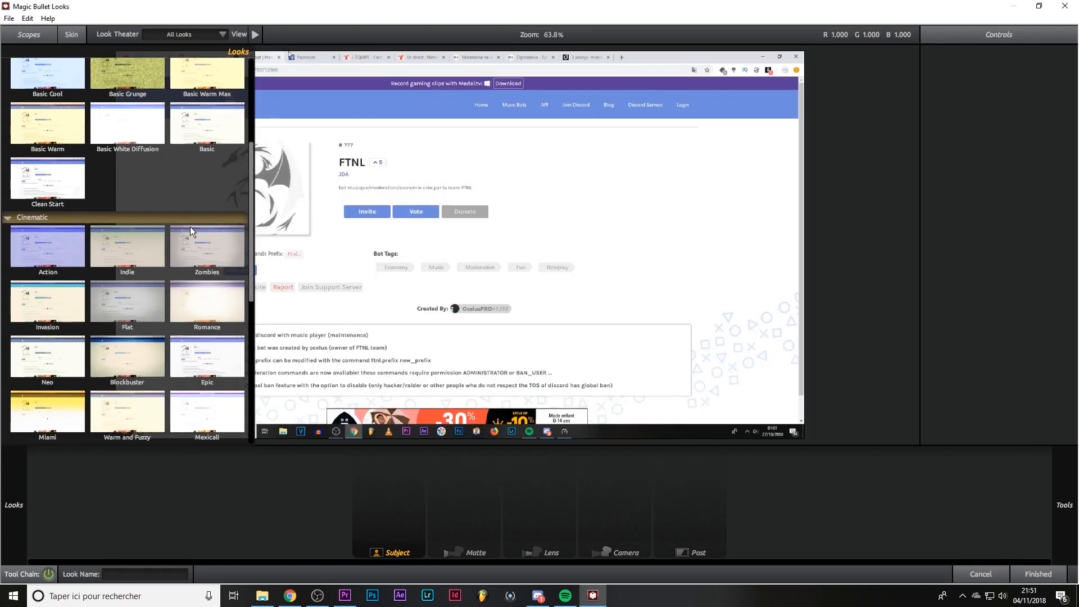
scroll(150, 279, "down", 1)
left_click(133, 219)
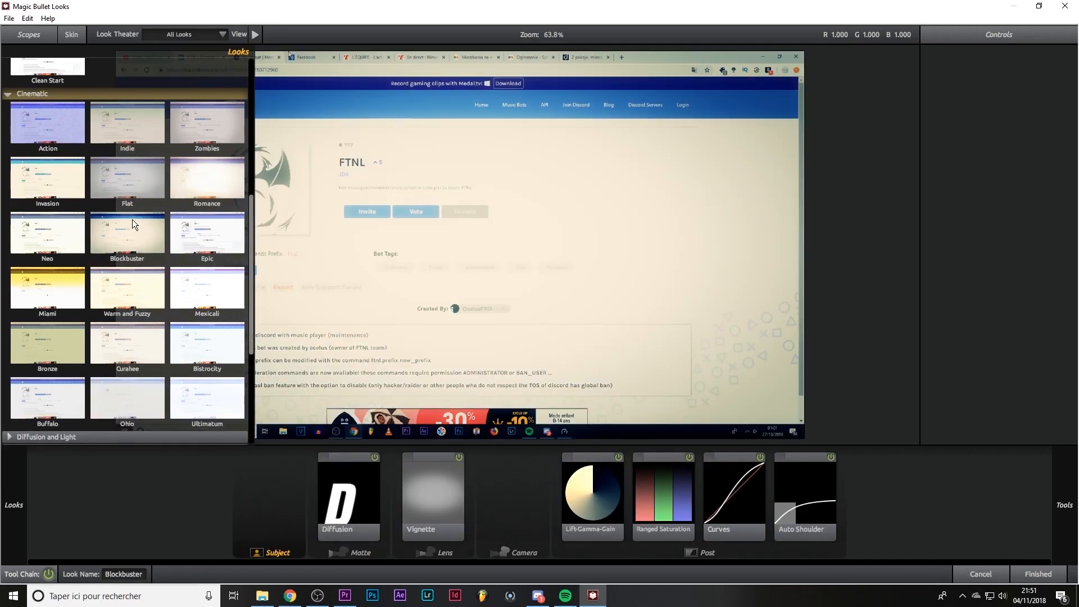
scroll(165, 239, "down", 3)
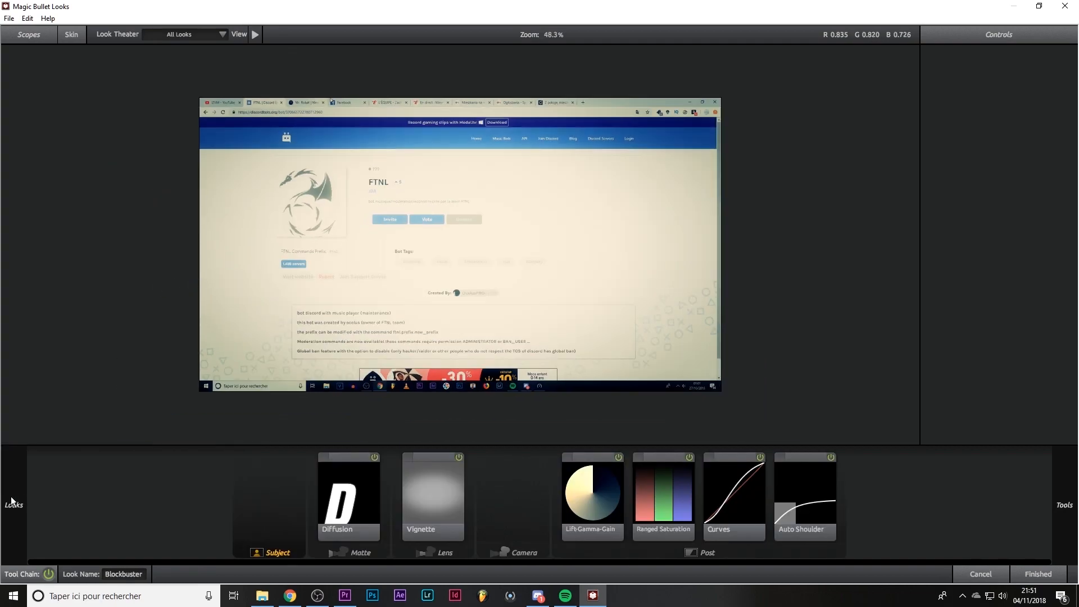
Step: Try the Miami look and the Action look from the Cinematic category
mouse_move(12, 500)
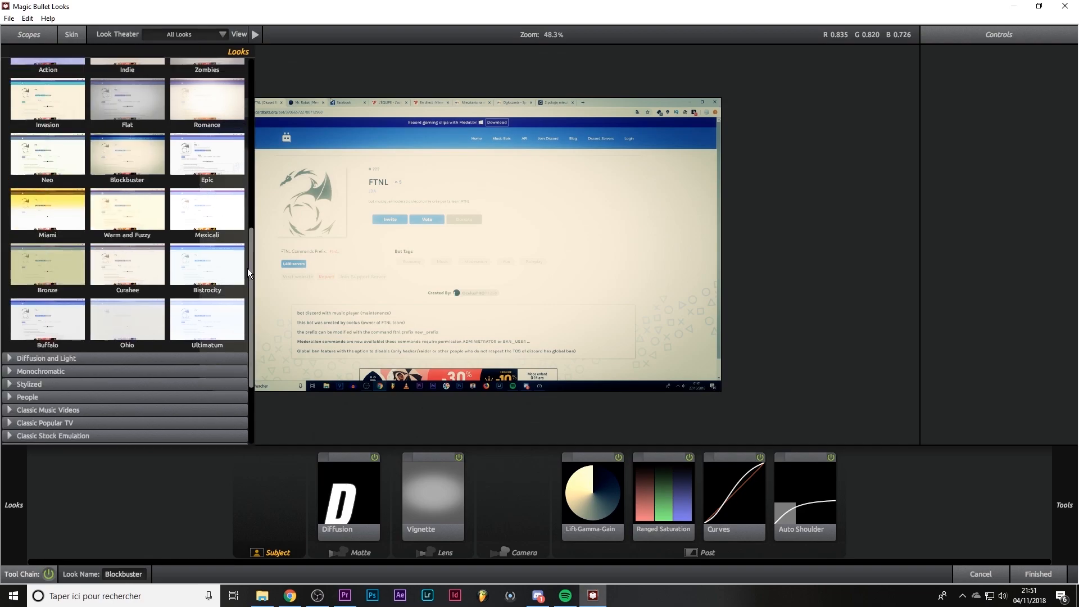
left_click(54, 203)
scroll(114, 259, "down", 1)
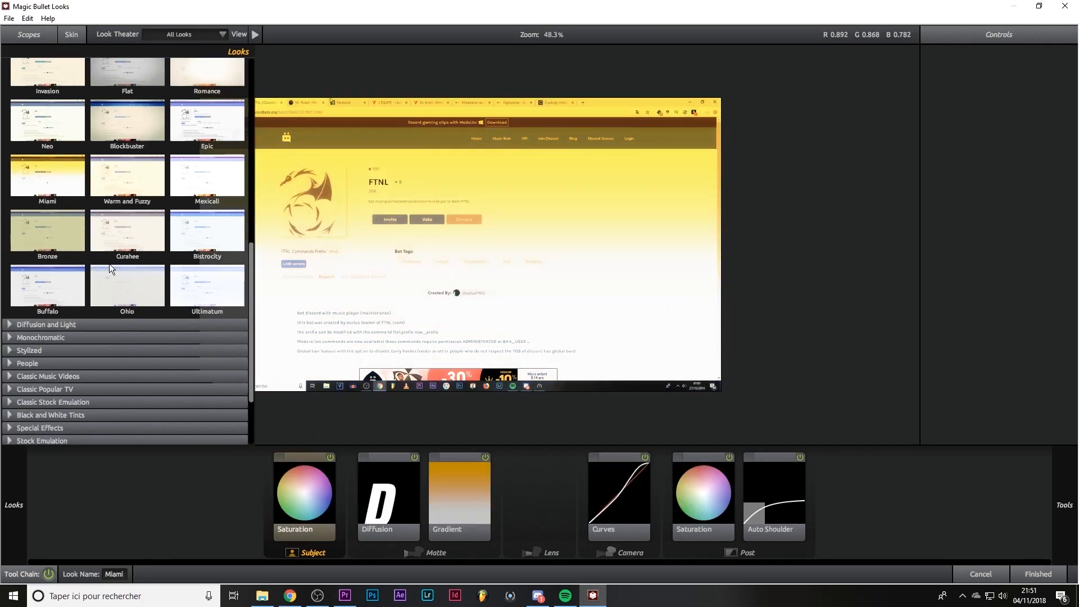
scroll(42, 337, "up", 3)
left_click(32, 130)
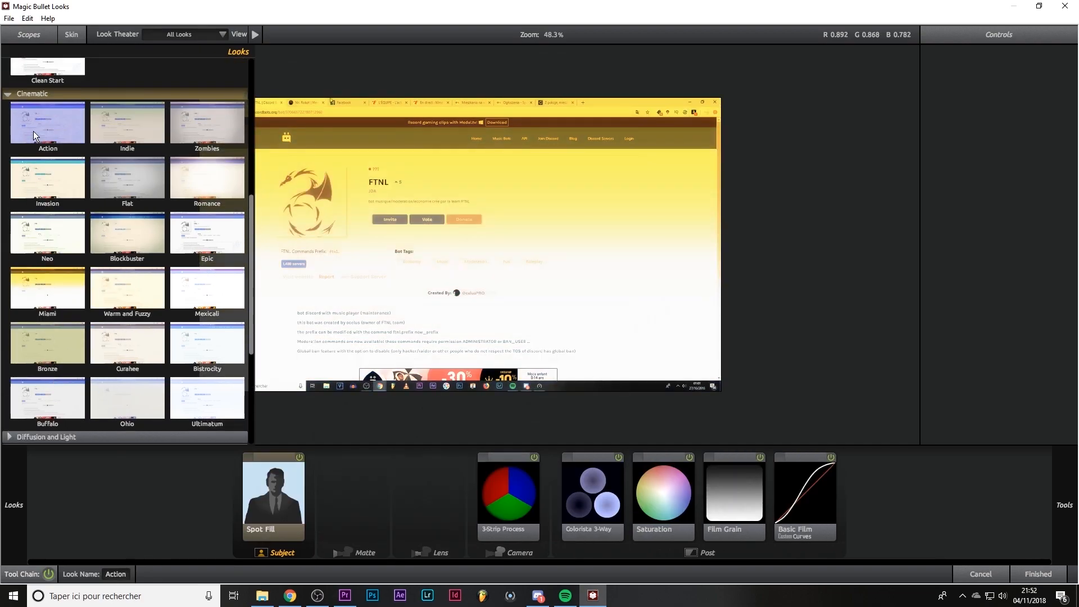
scroll(98, 190, "up", 5)
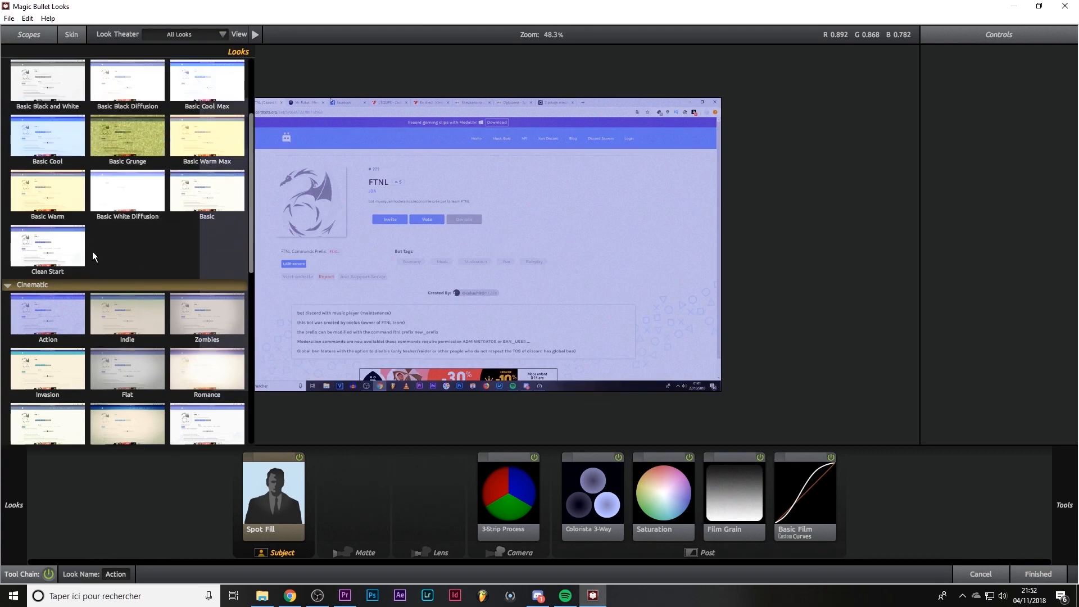
Step: Expand the Monochromatic looks and try Black and White and Black and White Crunch
scroll(3, 353, "down", 8)
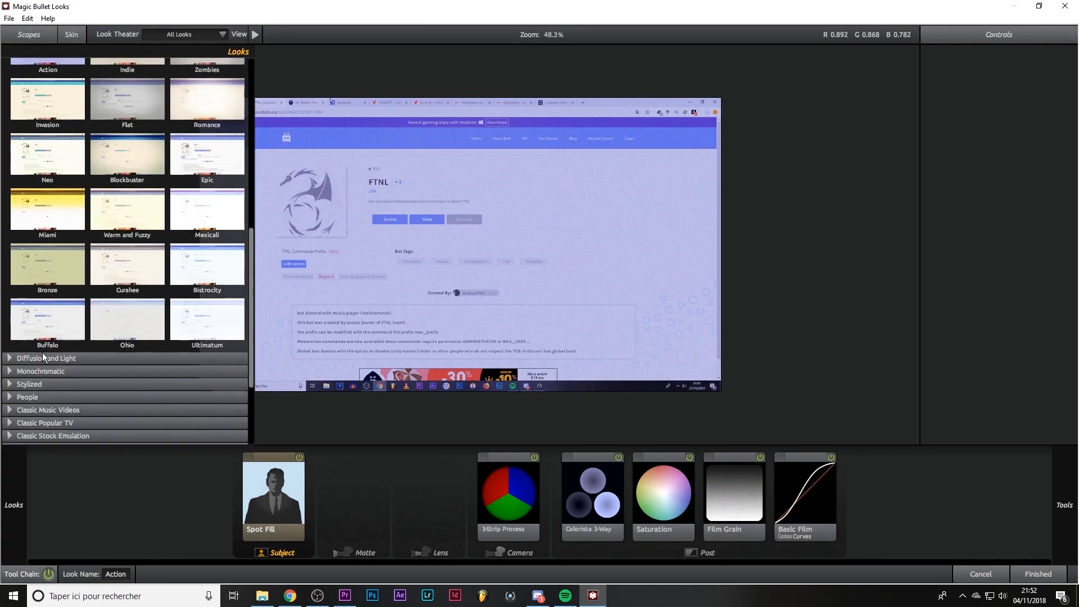
left_click(8, 337)
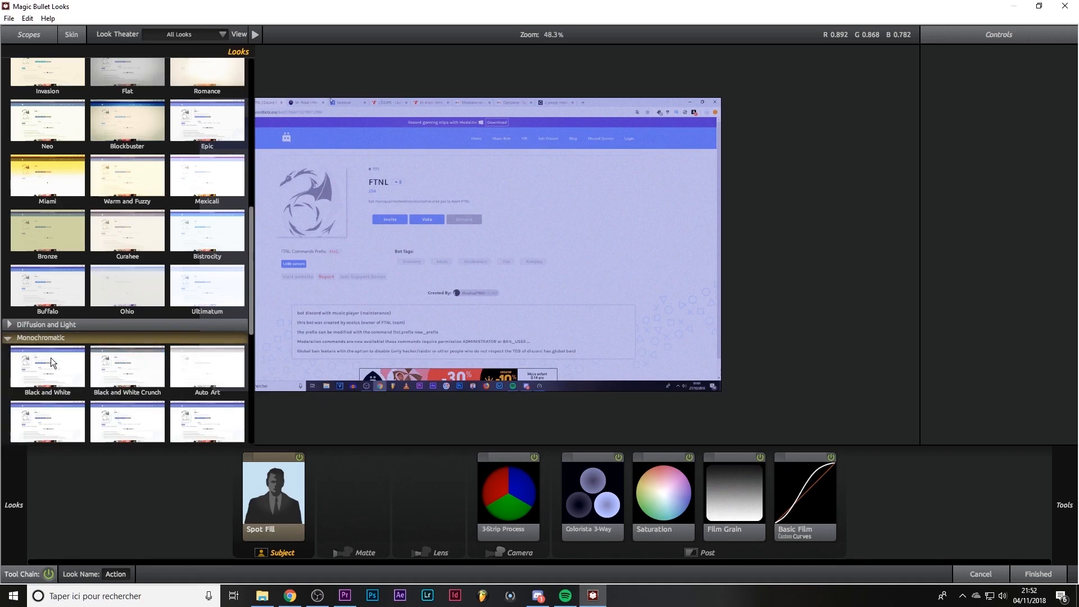
left_click(52, 358)
scroll(73, 353, "down", 1)
left_click(115, 342)
scroll(111, 339, "down", 3)
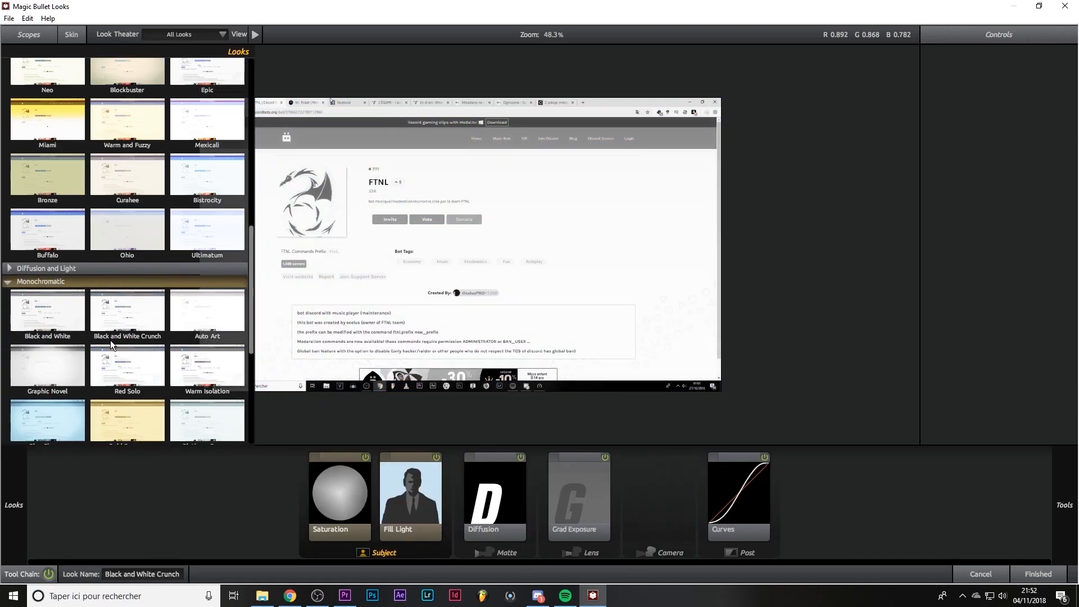
Step: Try the Blue Chrome, Platinum Process and Sepia looks from the Monochromatic category
left_click(69, 314)
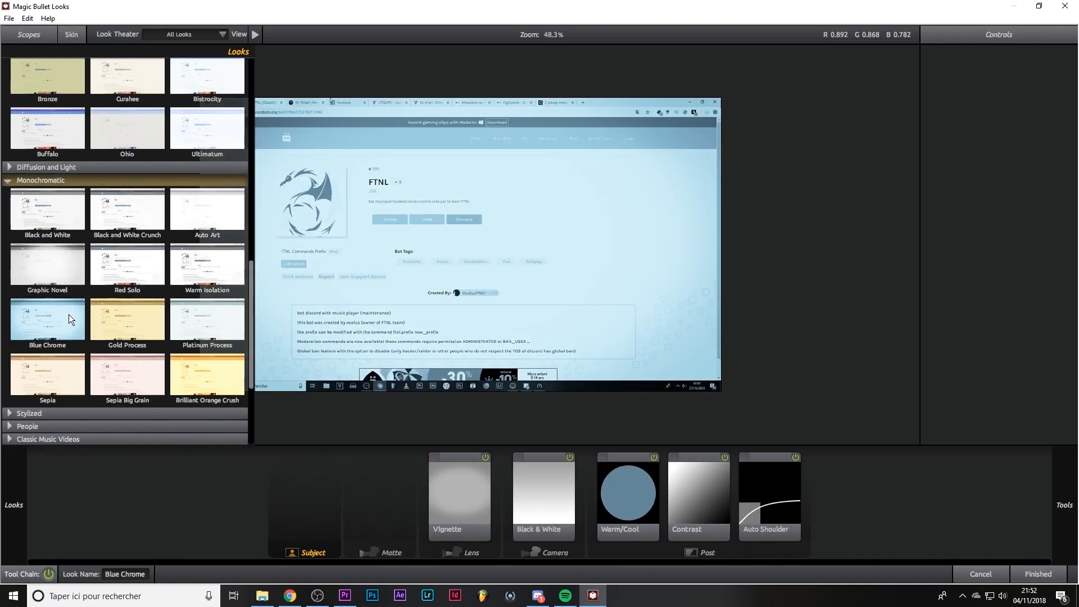
scroll(194, 322, "down", 1)
left_click(191, 280)
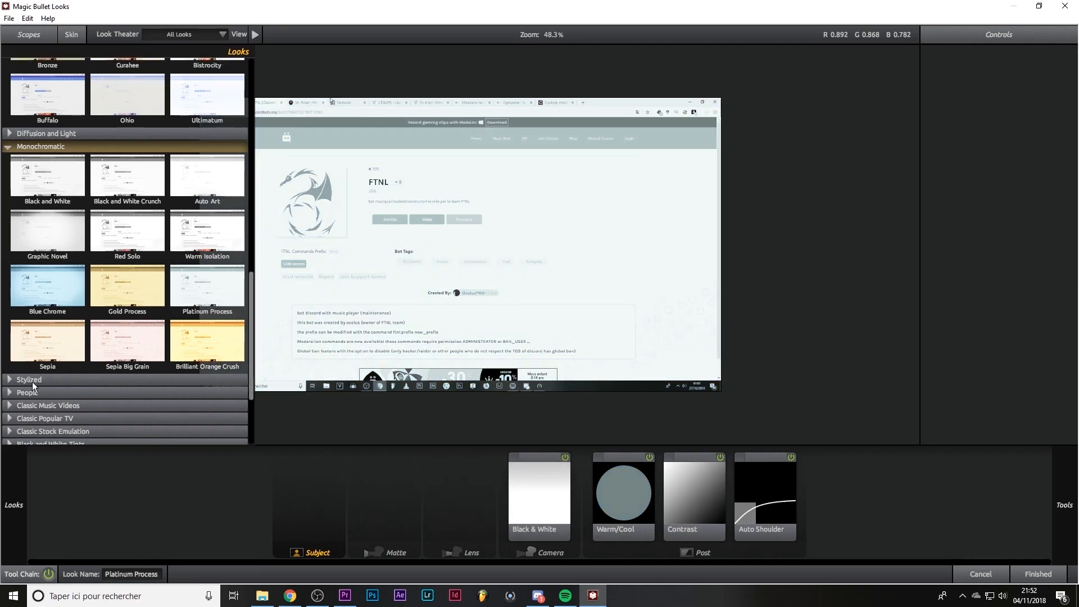
left_click(11, 369)
Step: Expand the Stylized looks and try Barrel Correction, Fisheye and Pincushion
left_click(10, 380)
scroll(56, 388, "down", 1)
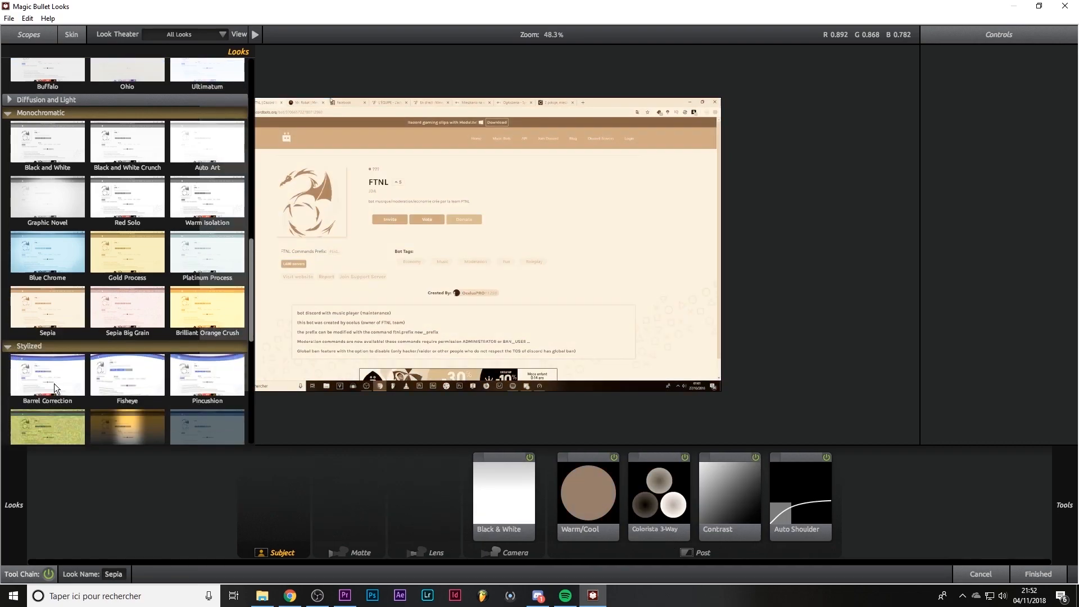
left_click(56, 360)
scroll(62, 369, "down", 1)
left_click(57, 385)
left_click(68, 345)
left_click(52, 368)
left_click(53, 336)
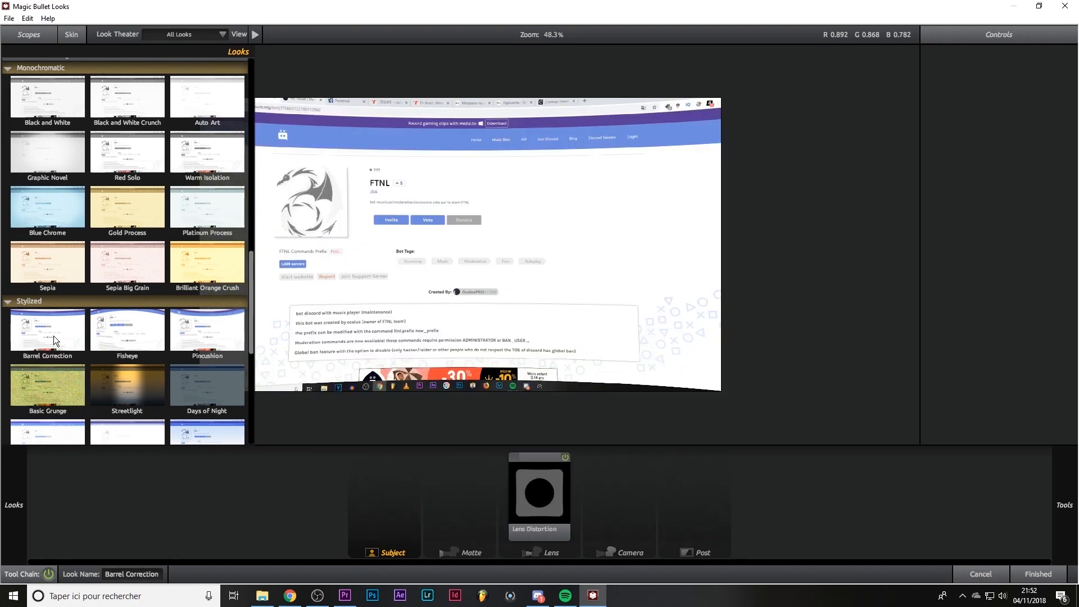
left_click(126, 334)
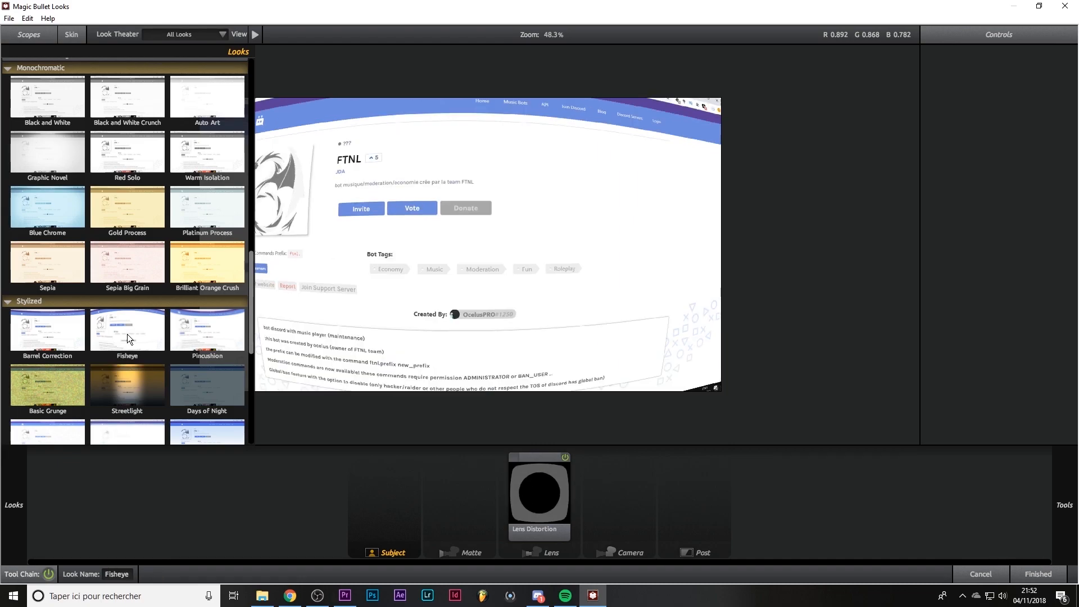
mouse_move(16, 500)
left_click(193, 333)
Step: Try the Benumbed, Grad Deep Blue and Blue Sky looks from the Stylized category, ending on Blue Sky
scroll(166, 361, "down", 3)
scroll(164, 358, "down", 1)
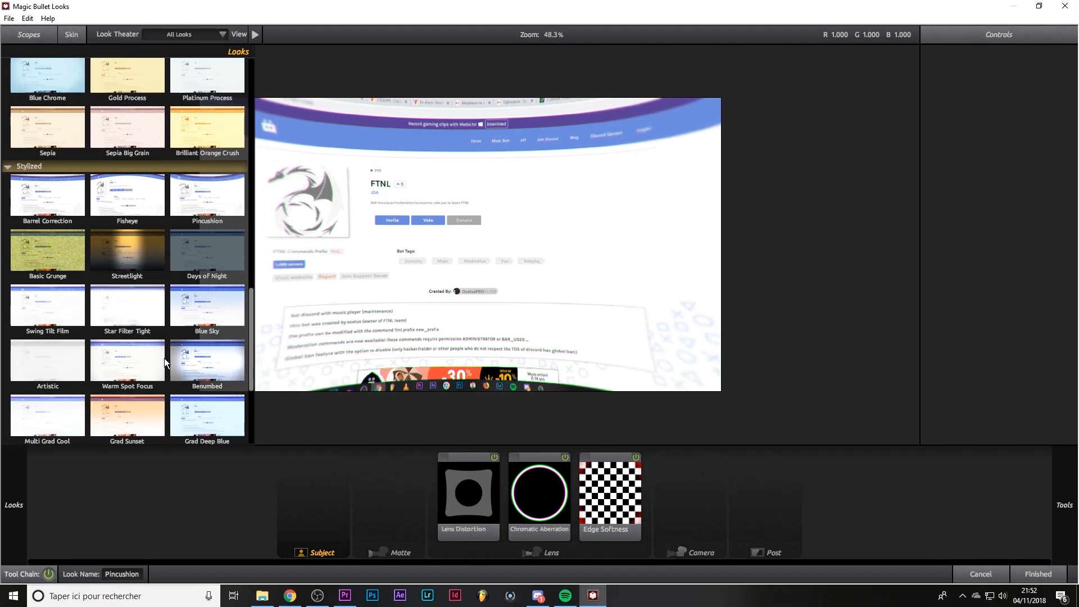
left_click(222, 314)
left_click(212, 352)
left_click(195, 410)
left_click(201, 327)
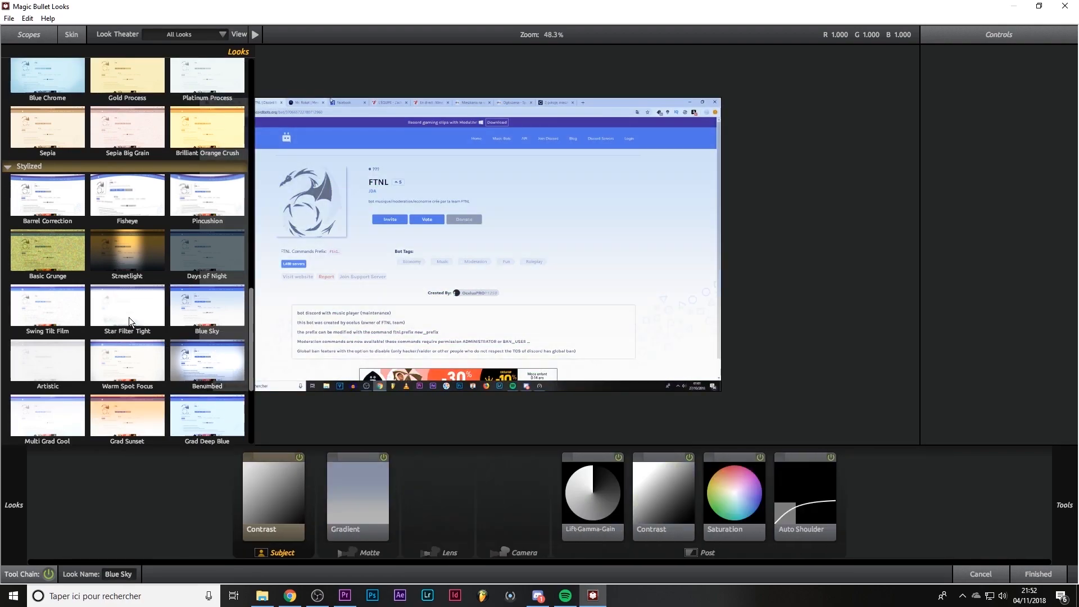
Step: Expand the People and Classic Music Videos categories and try the Coolish look
scroll(146, 328, "down", 2)
left_click(10, 353)
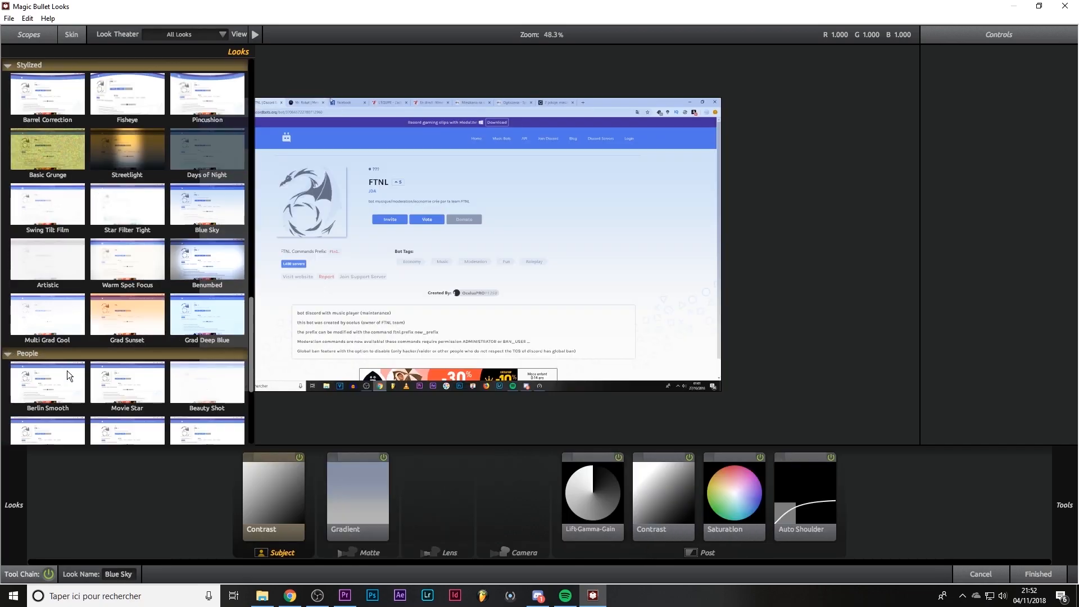
scroll(10, 343, "down", 3)
left_click(11, 332)
scroll(104, 372, "down", 5)
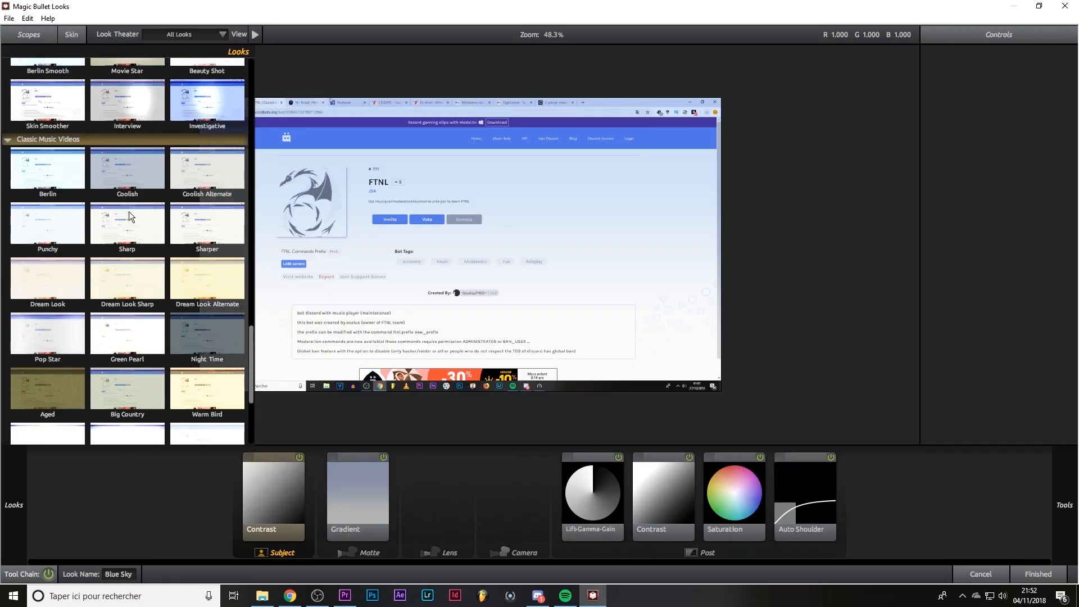
left_click(123, 177)
Step: Expand the Classic Popular TV looks and try Crime Scene, Indecision, Tension and Crime Scene Alternate
scroll(145, 302, "down", 4)
left_click(7, 325)
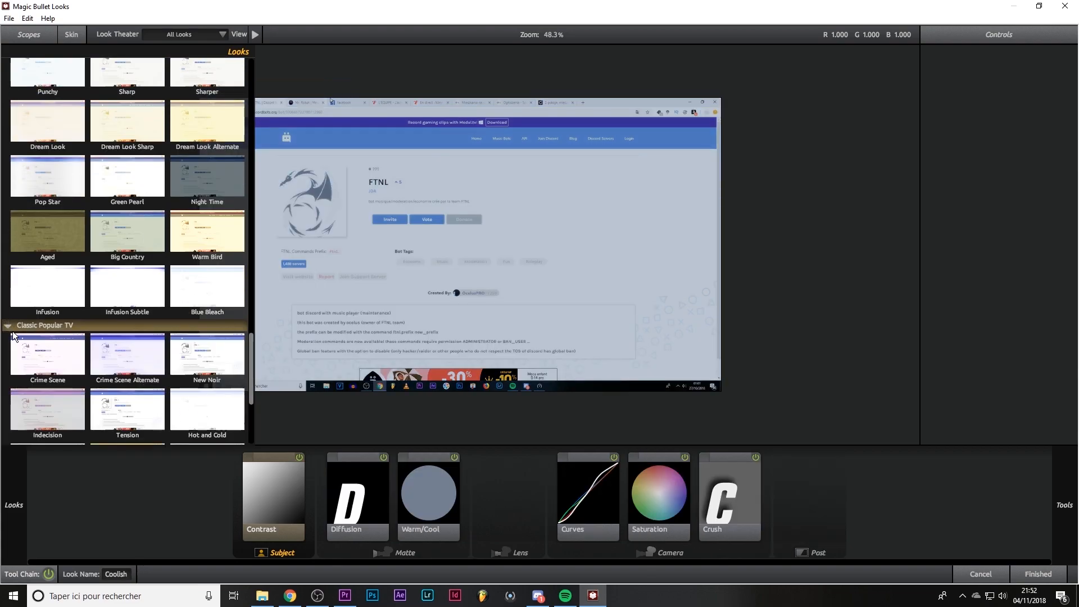
scroll(56, 363, "down", 2)
left_click(49, 309)
left_click(49, 353)
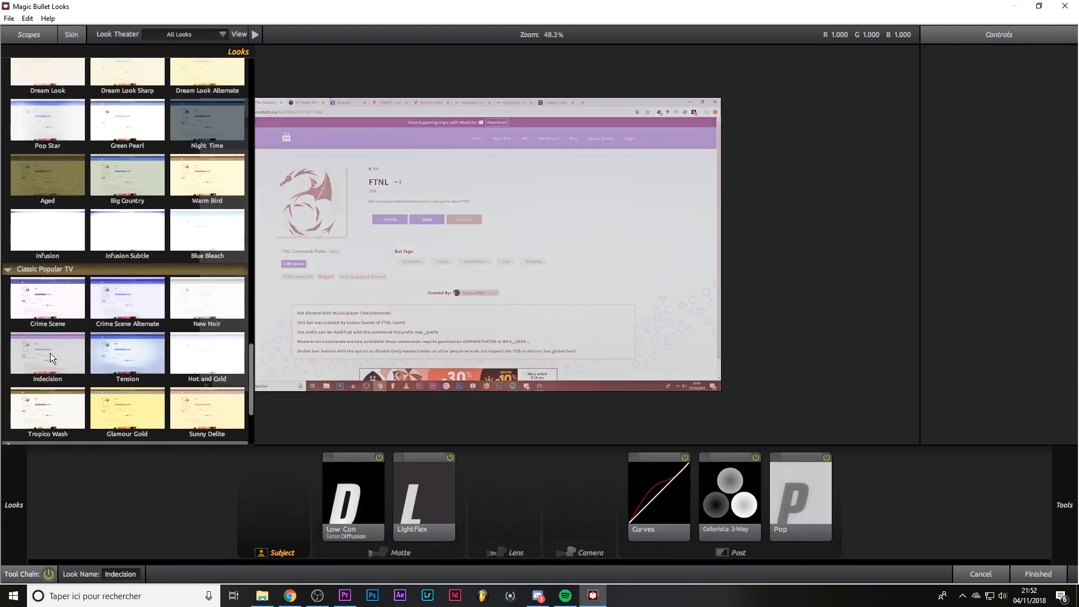
left_click(134, 298)
left_click(133, 348)
left_click(130, 310)
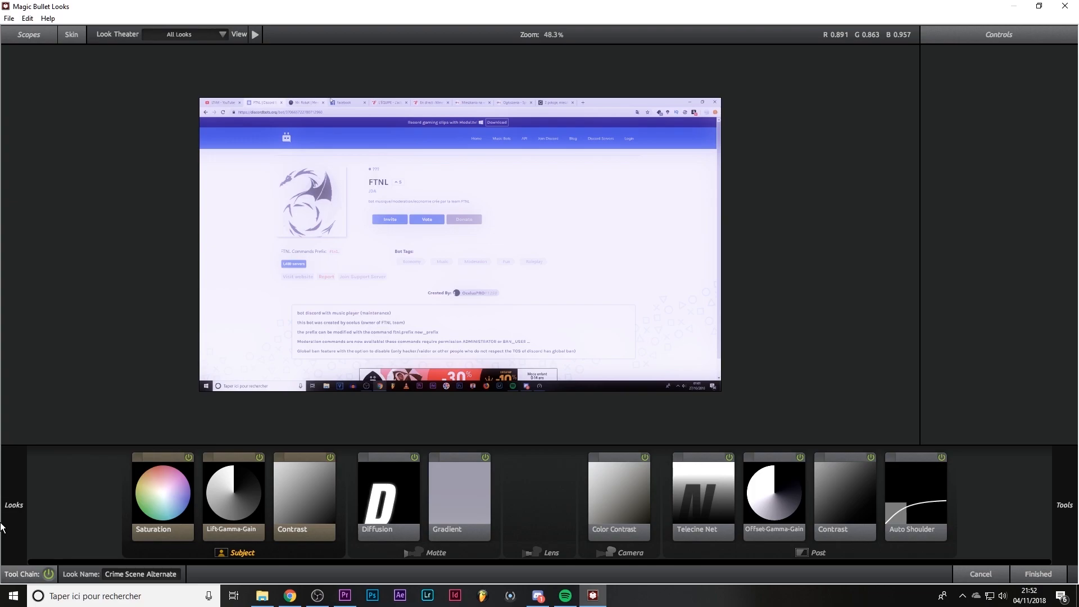
Step: Choose the Redscale look and apply it to the middle segment, closing the look editor
mouse_move(101, 404)
left_click(133, 352)
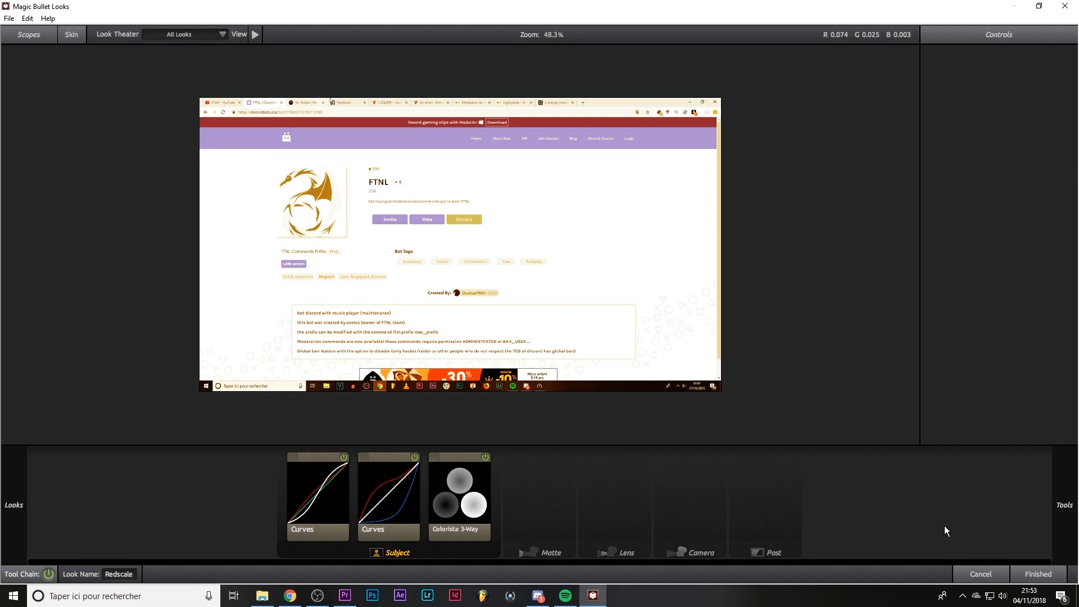
left_click(1015, 578)
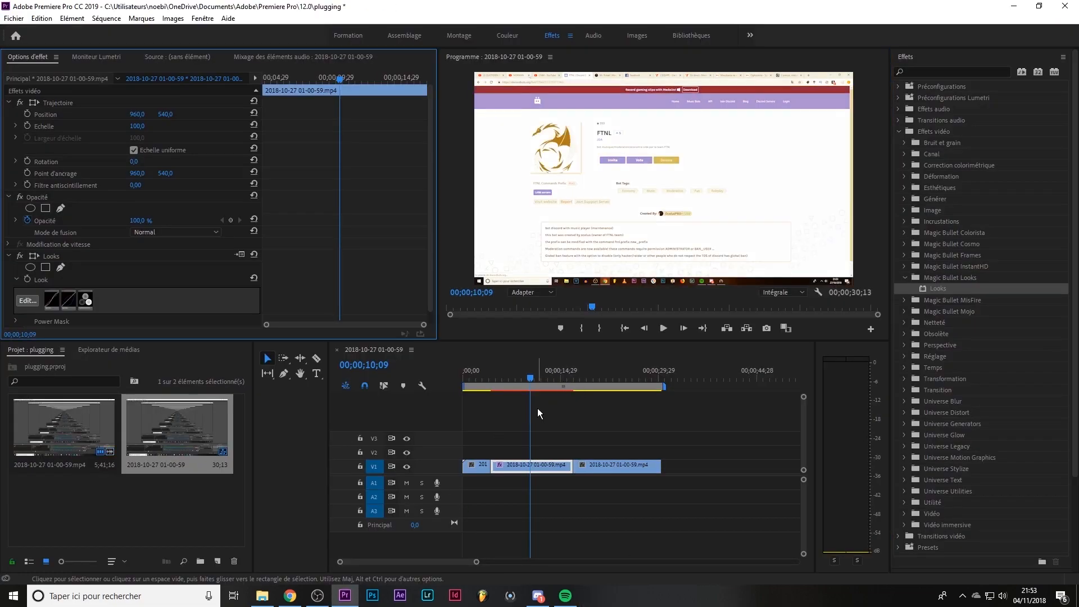
Step: Compare the graded segment at 00;00;06;00 with the ungraded opening segment at 00;00;02;19
left_click_drag(530, 373, 504, 406)
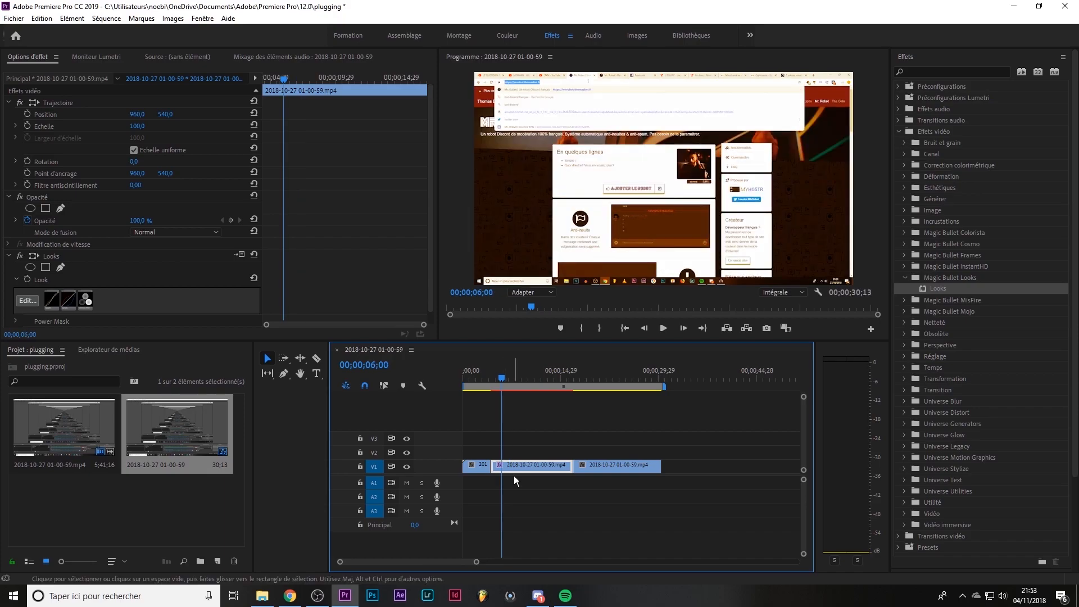
left_click(482, 376)
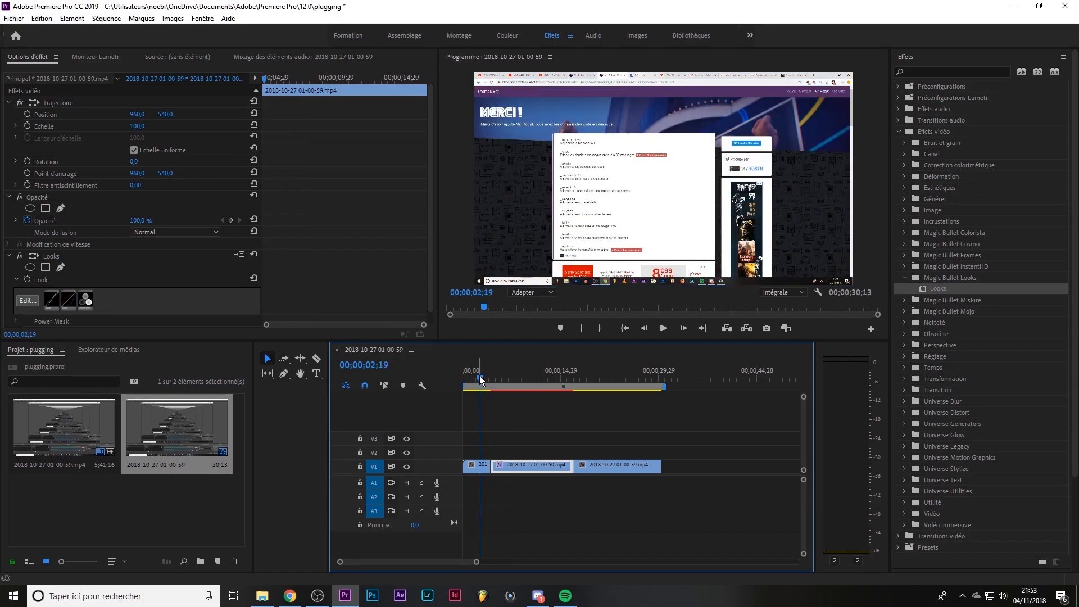
Step: Move to 00;00;05;04 and reopen the look editor for the graded middle segment with its preset looks displayed
left_click_drag(481, 379, 496, 378)
right_click(512, 466)
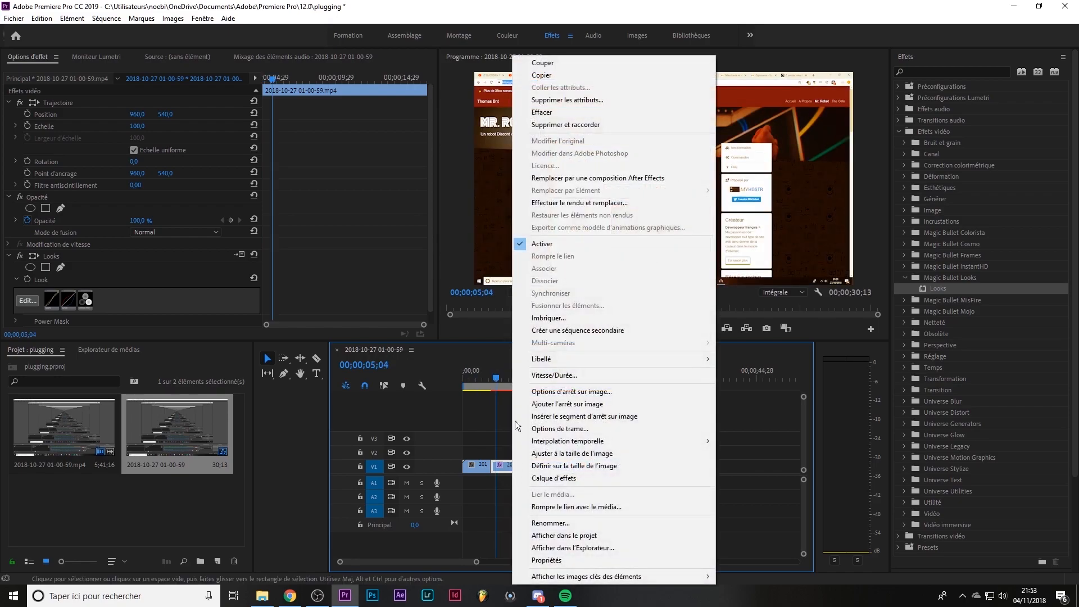
left_click(29, 301)
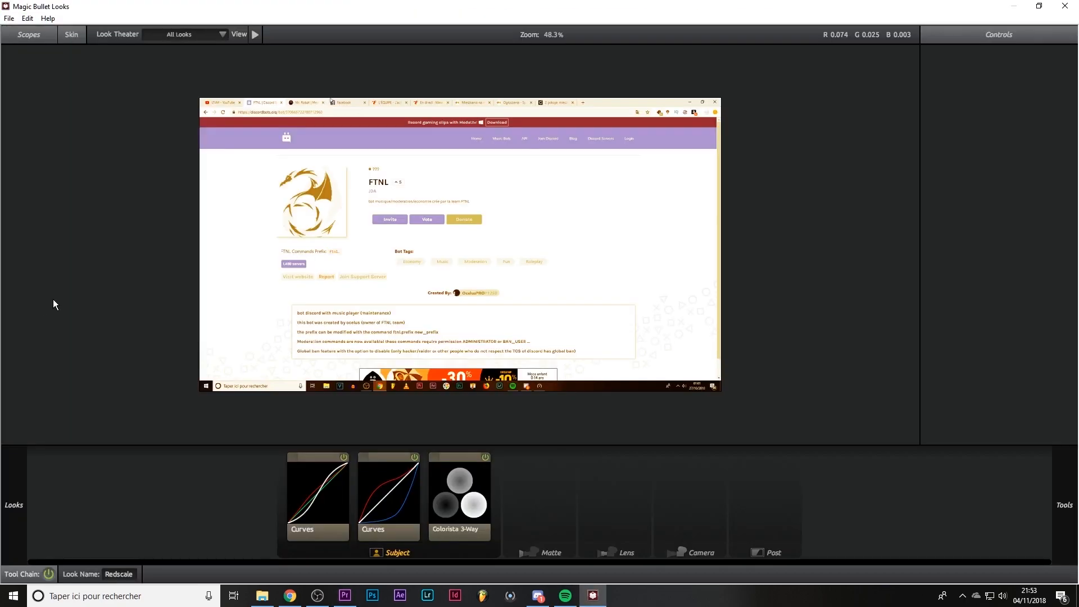
mouse_move(2, 508)
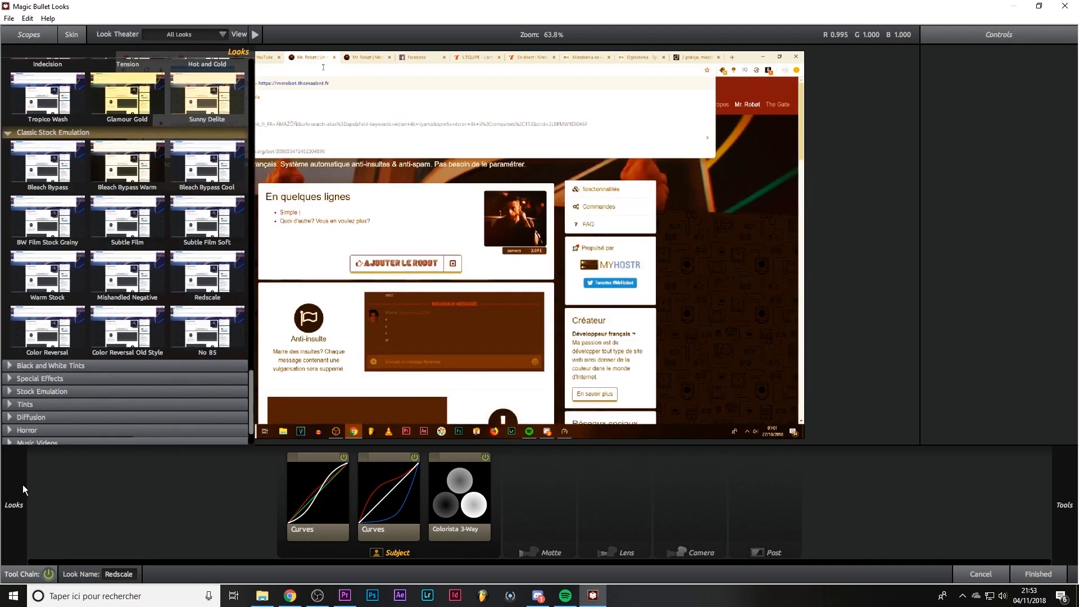
Step: Try other preset looks on the segment, including Tension and Big Country
left_click(138, 220)
scroll(136, 153, "up", 3)
left_click(124, 139)
scroll(128, 176, "up", 1)
scroll(128, 177, "up", 2)
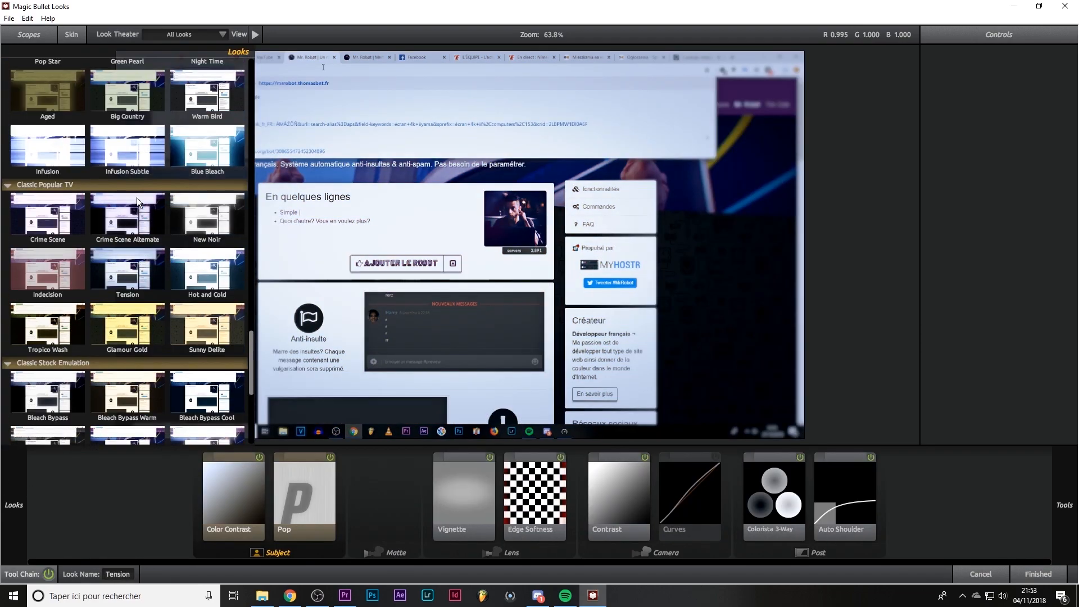
left_click(129, 133)
Step: Choose the Blockbuster look from the Cinematic category and apply it to the middle segment, closing the look editor
left_click_drag(250, 339, 221, 69)
scroll(139, 183, "down", 7)
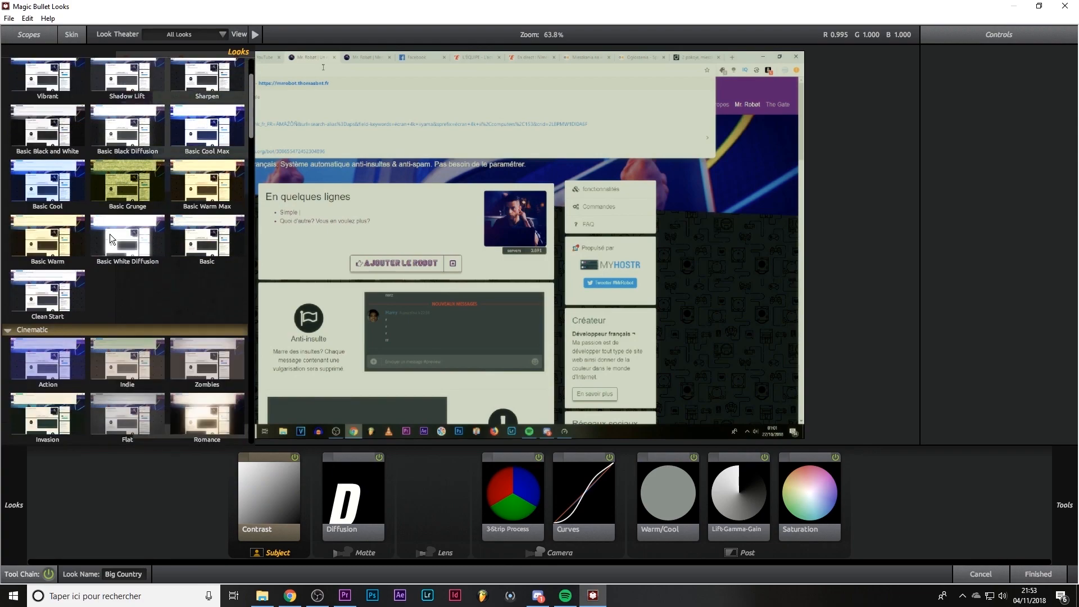
left_click(147, 311)
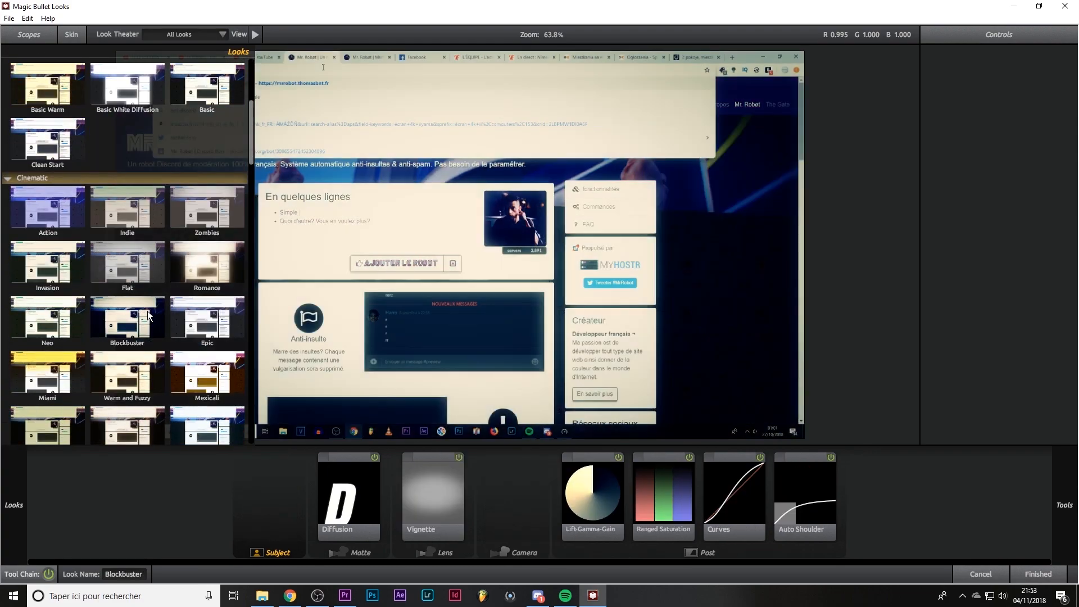
left_click(1038, 573)
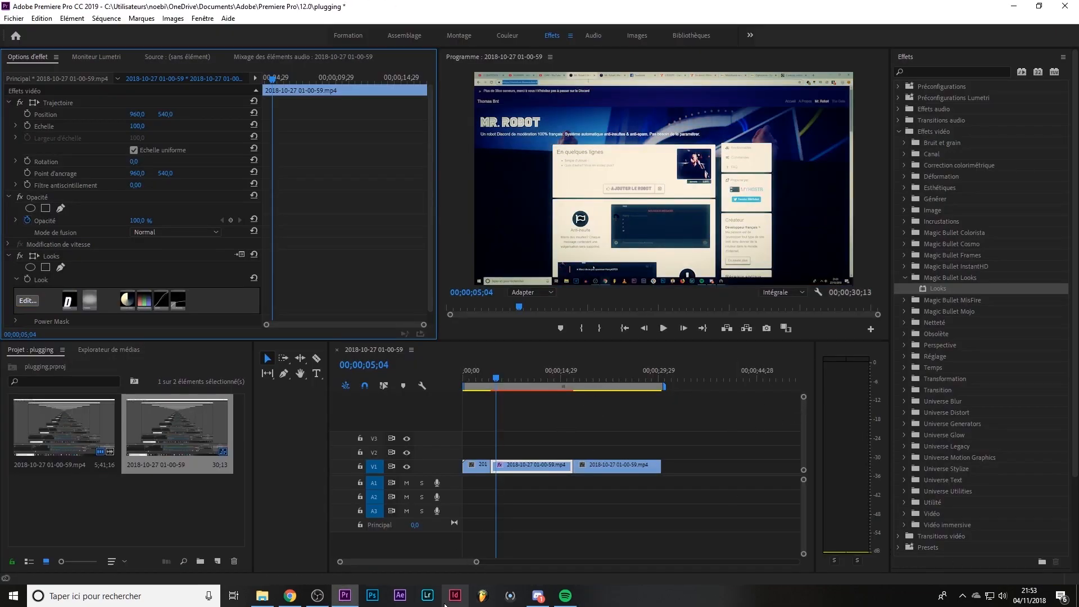
Step: Create a black 1920 × 1080 colour matte at 23,976 fps, keeping the name Cache couleur
left_click_drag(476, 561, 433, 561)
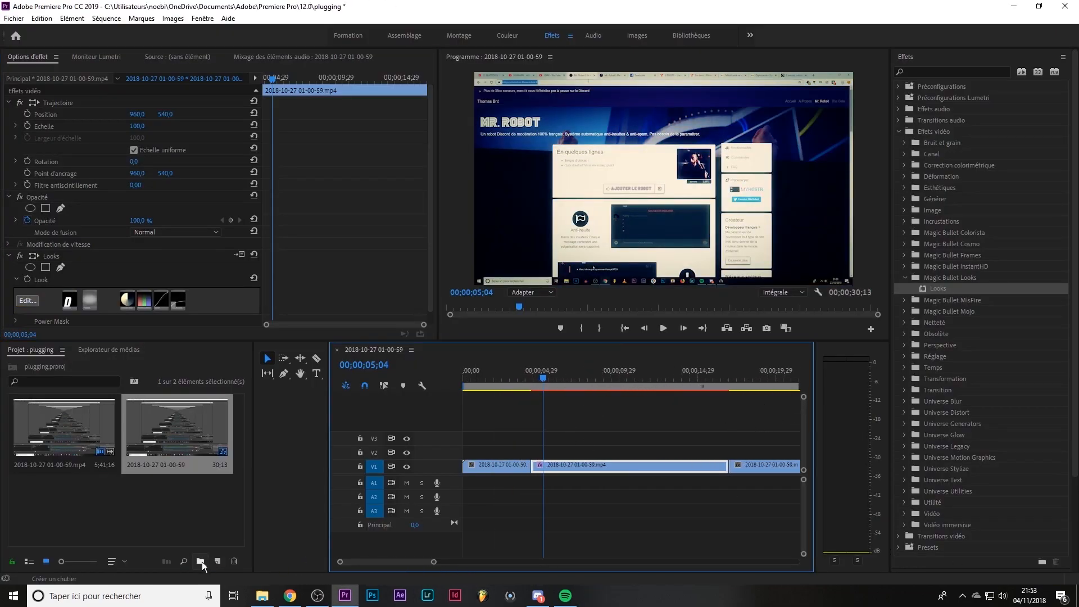
left_click(218, 562)
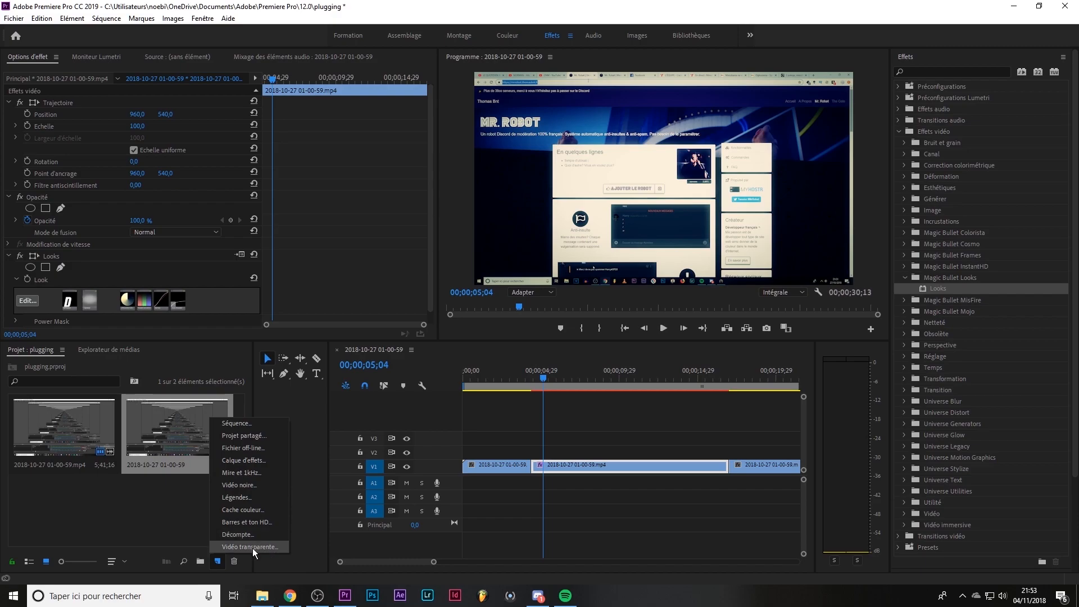
left_click(238, 511)
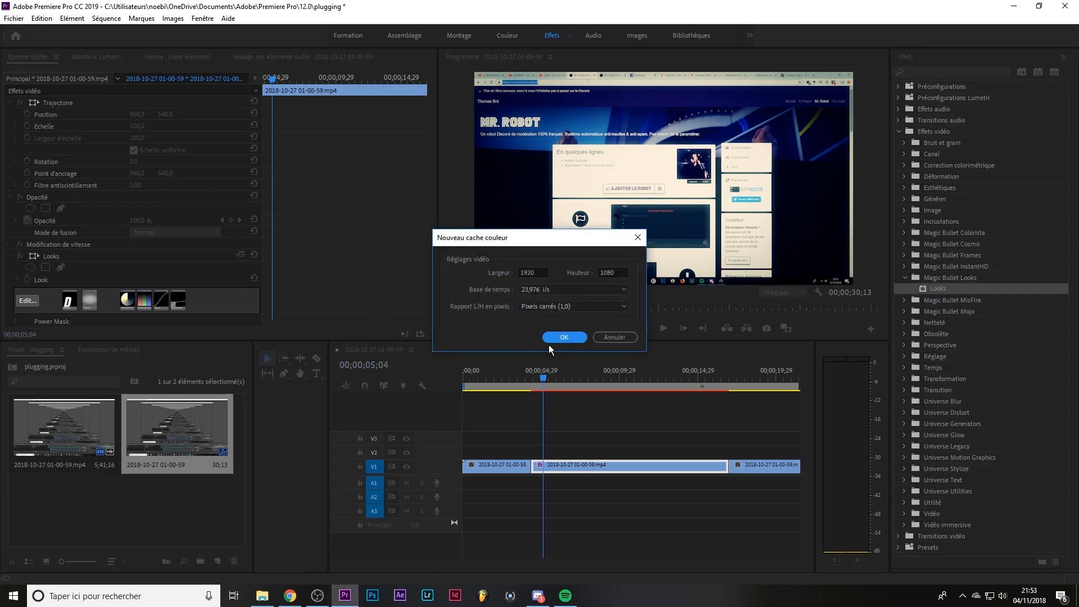
left_click(564, 337)
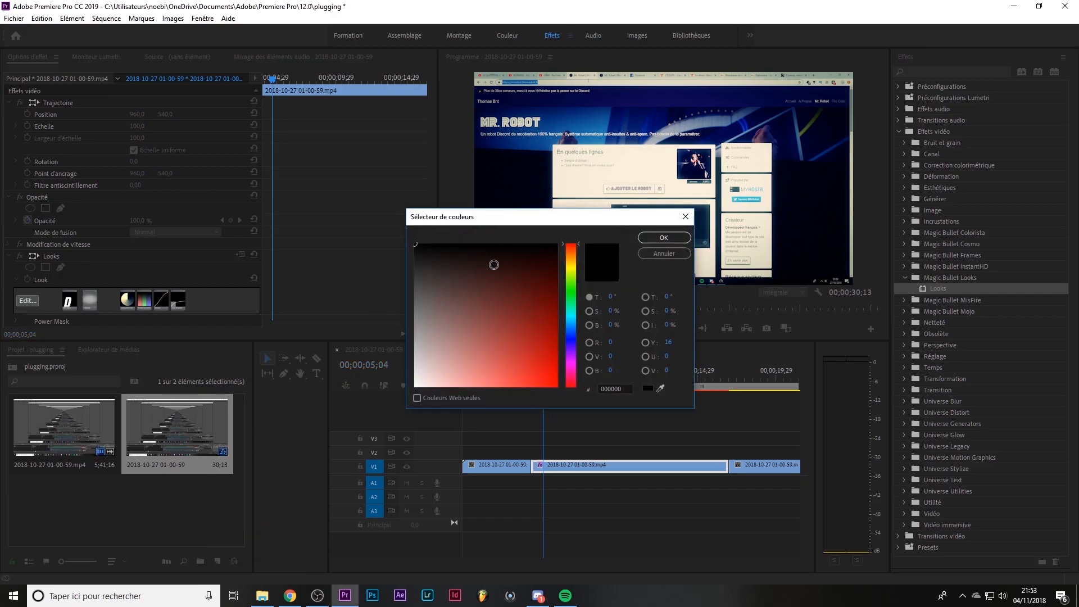
left_click(644, 241)
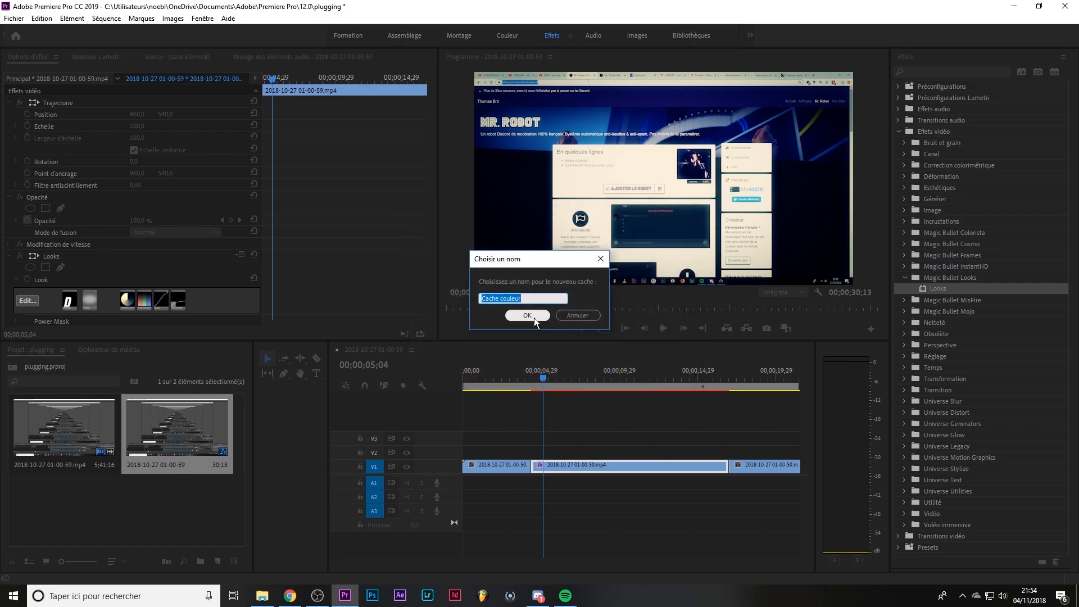
left_click(535, 318)
Step: Place the black matte on V2 above the graded segment and raise it to about 960,7, -366,2 as an upper letterbox bar
left_click(557, 378)
left_click(575, 451)
left_click_drag(634, 241, 636, 63)
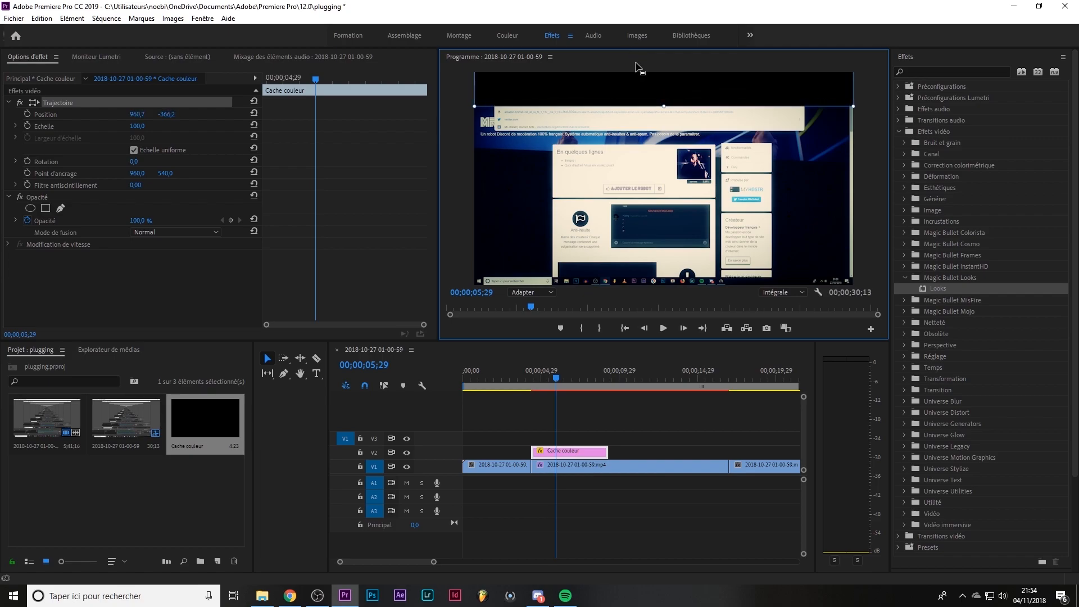
Step: Try to duplicate the black matte by copying and pasting it in the timeline, and undo the paste
right_click(577, 453)
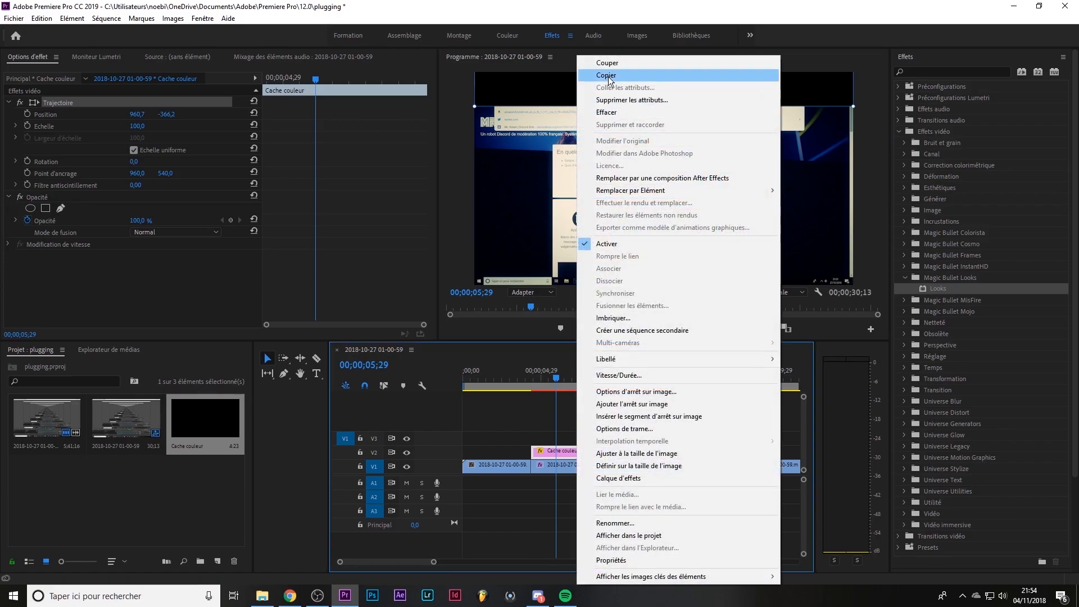
left_click(550, 420)
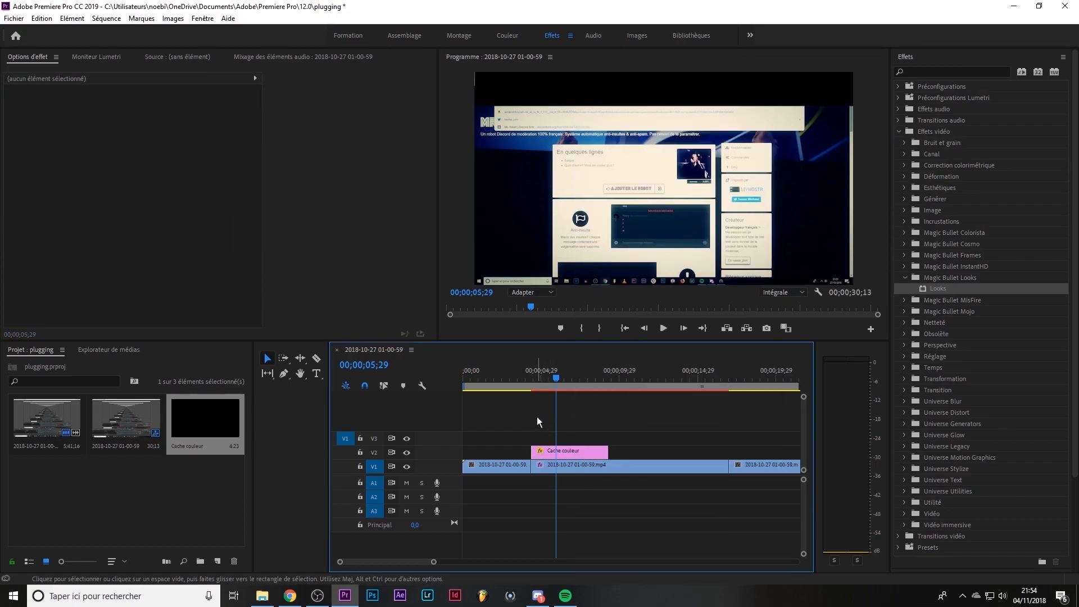
key("ctrl+v")
key("ctrl+z")
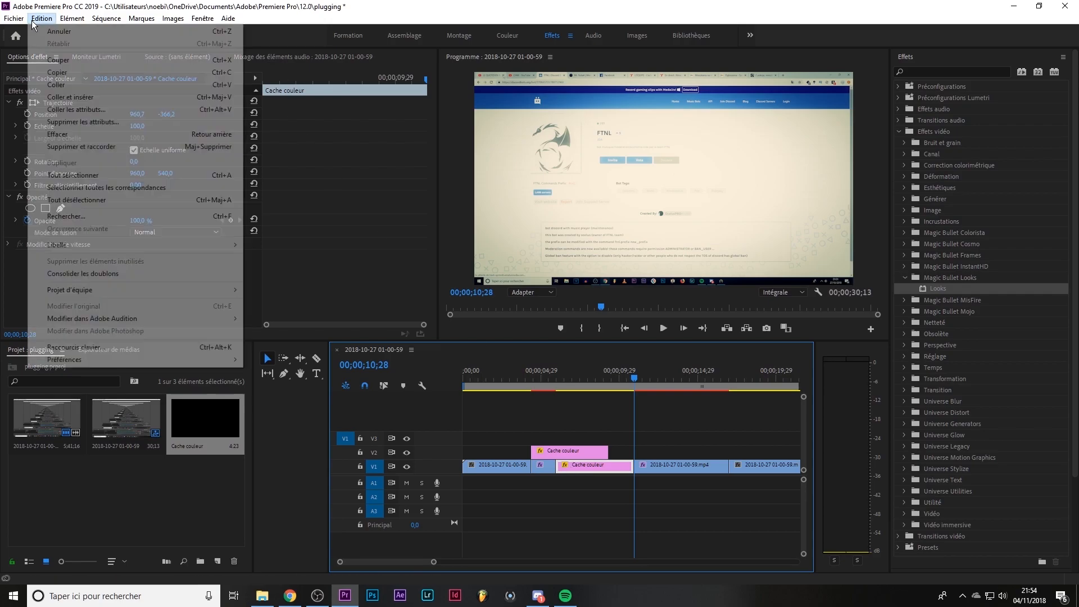
Step: Expand track V3 and create a second black 1920 × 1080 colour matte named Cache couleur
double_click(424, 429)
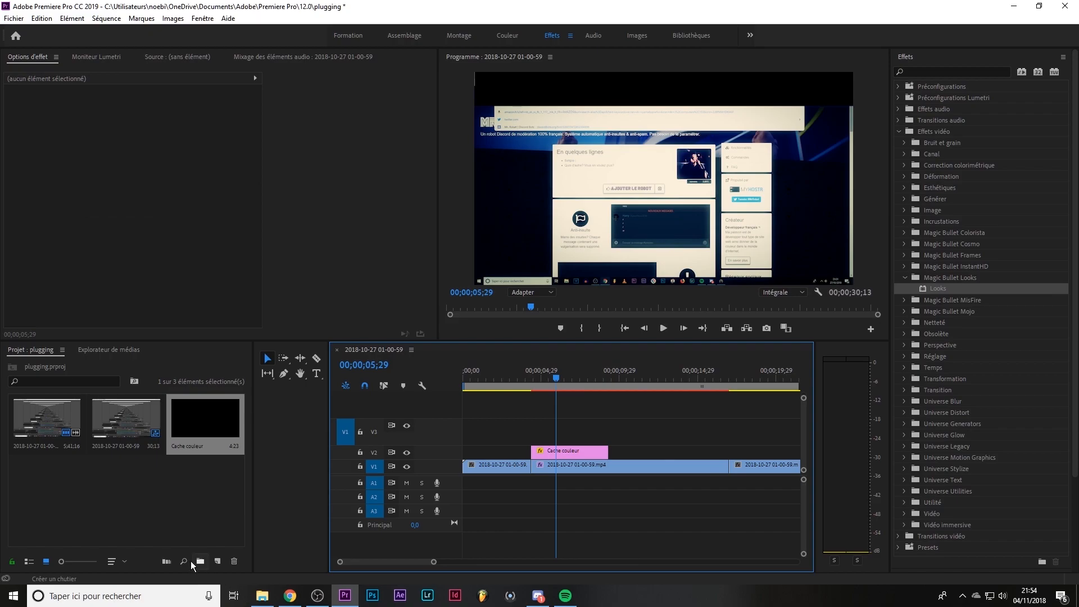
left_click(213, 562)
left_click(230, 513)
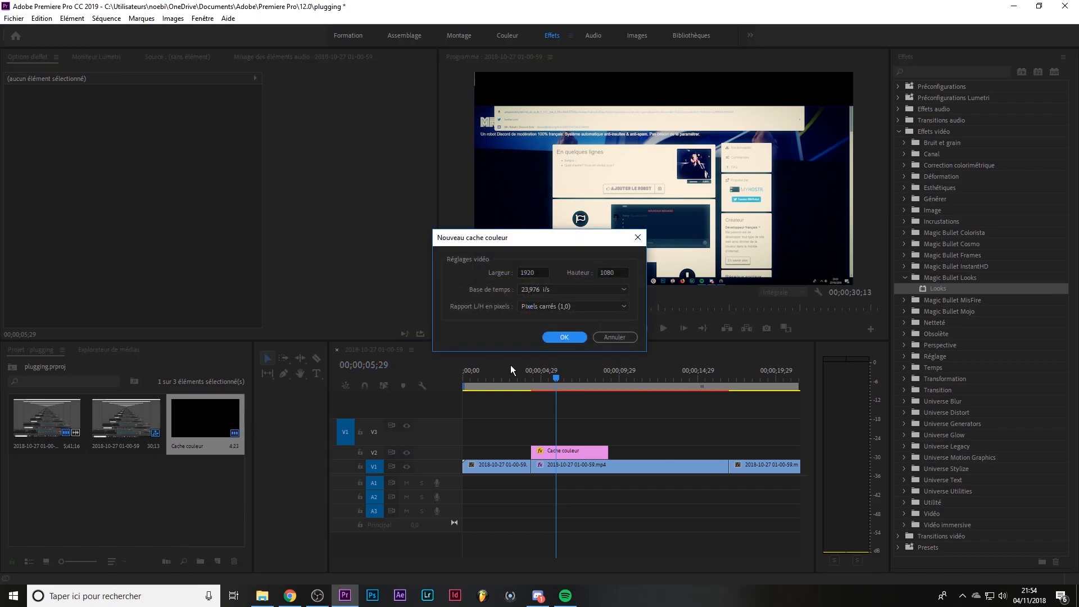
left_click(564, 337)
left_click(655, 237)
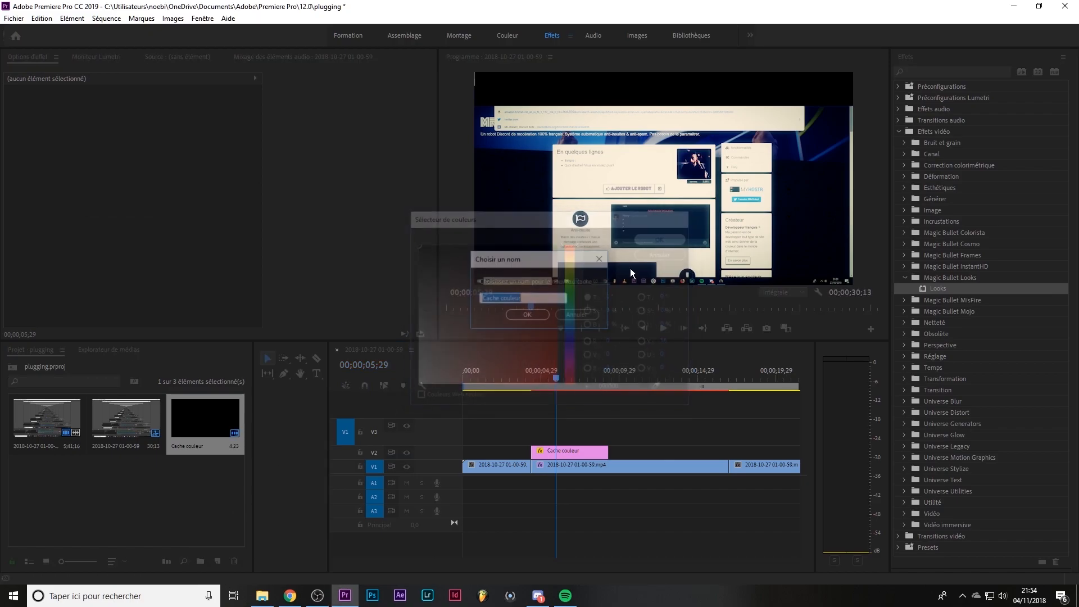
key("Return")
Step: Place the second black matte on V3 and lower it to about 962,8, 1471,7 as a lower letterbox bar
left_click_drag(193, 437, 566, 426)
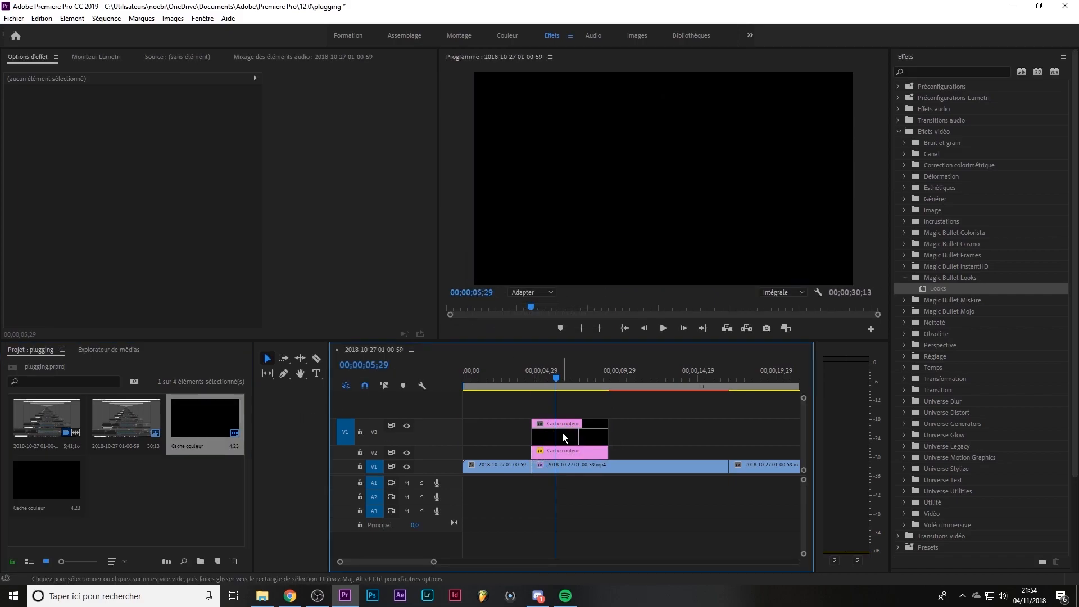
left_click(616, 242)
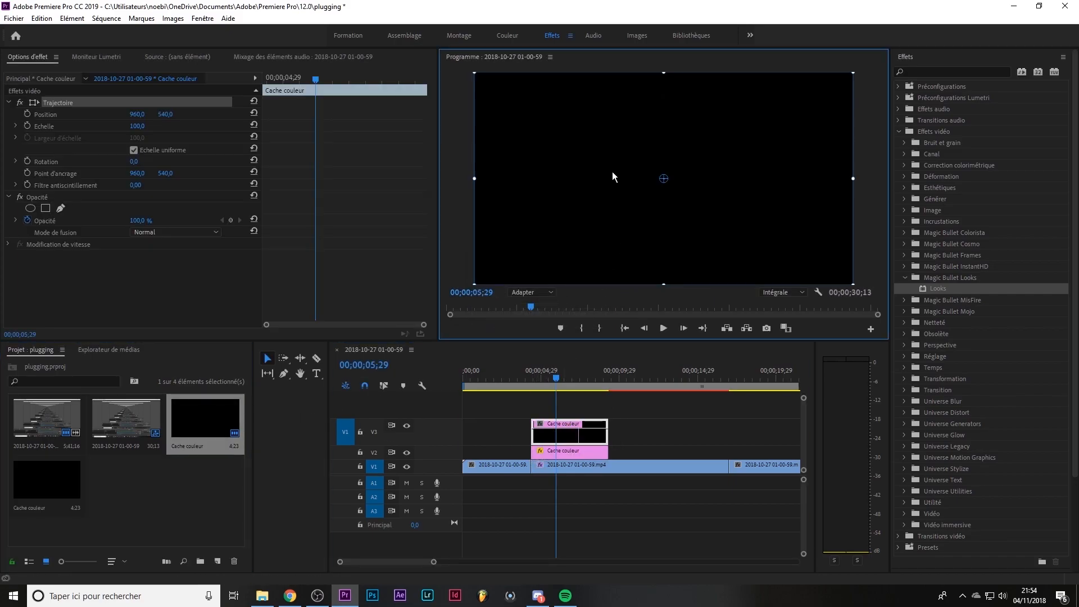
left_click_drag(616, 241, 616, 360)
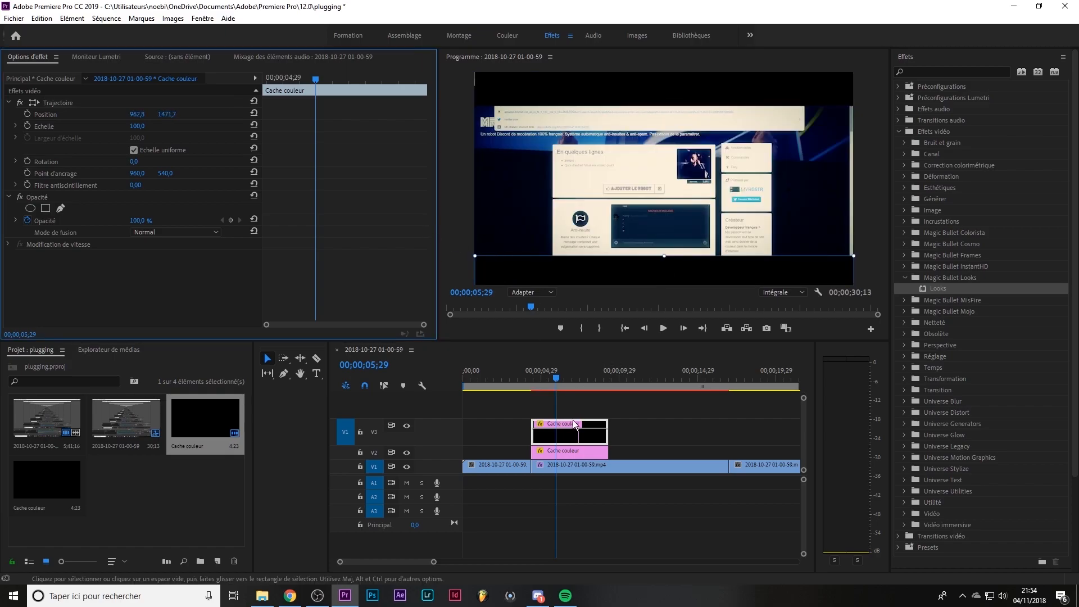
Step: Extend both black mattes on V3 and V2 to the end of the graded middle segment
left_click_drag(433, 561, 463, 561)
left_click_drag(571, 433, 600, 432)
left_click_drag(538, 450, 600, 450)
Step: Play back the graded segment with its letterbox bars and return to 00;00;08;12
key("space")
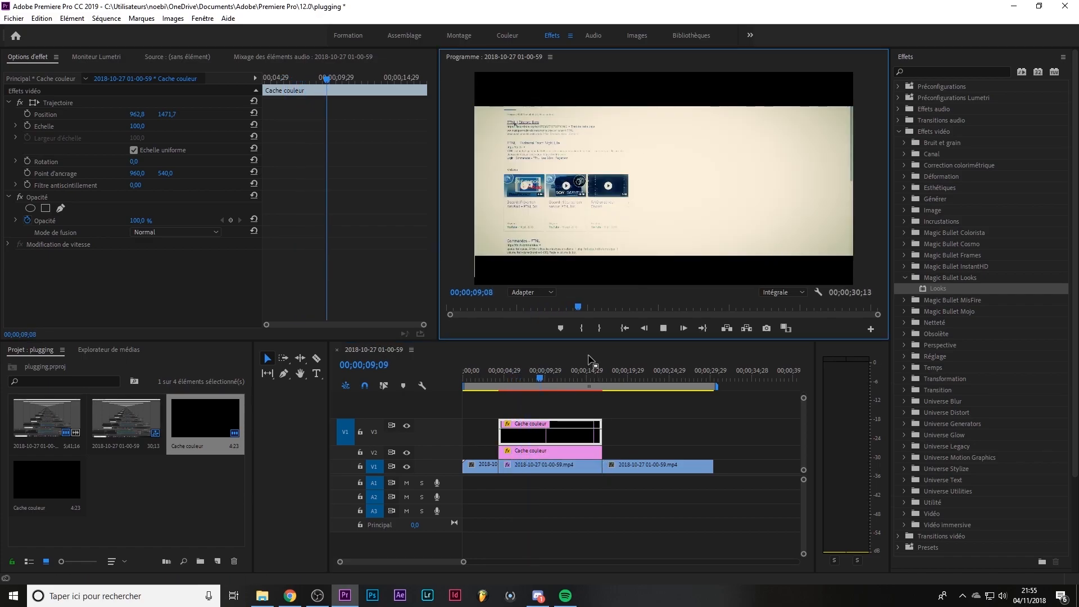
key("space")
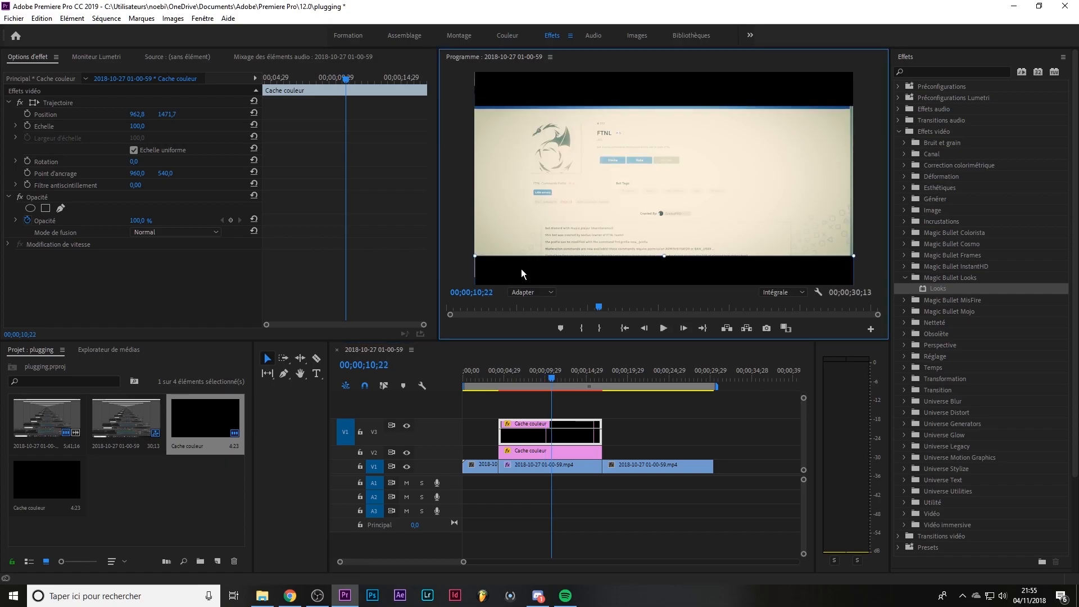
key("Left")
key("Left")
key("Left")
left_click(525, 449)
left_click(529, 89)
left_click(663, 329)
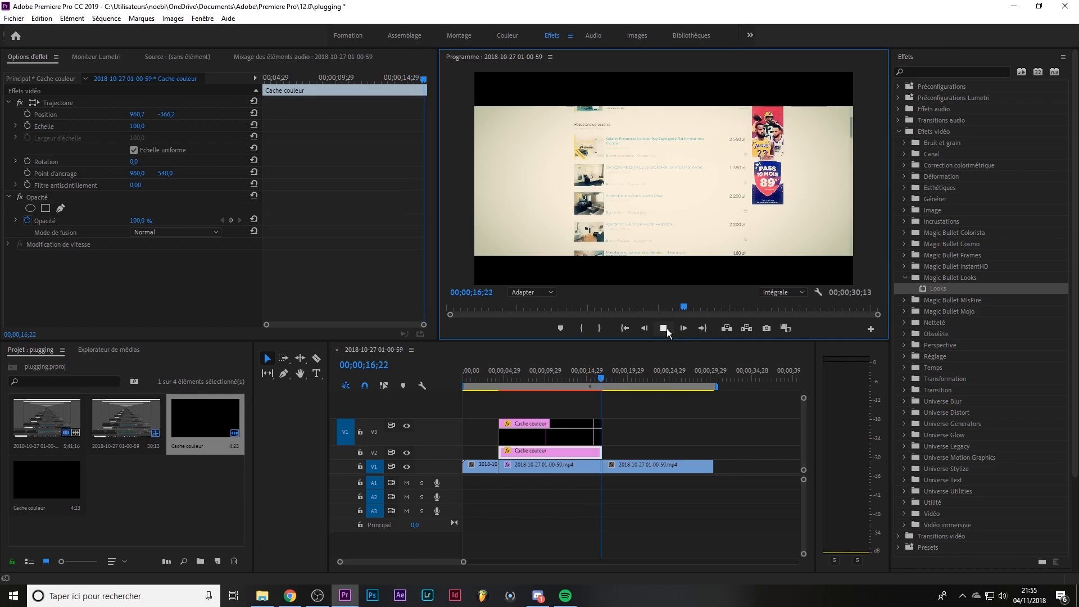
left_click(663, 329)
left_click(532, 379)
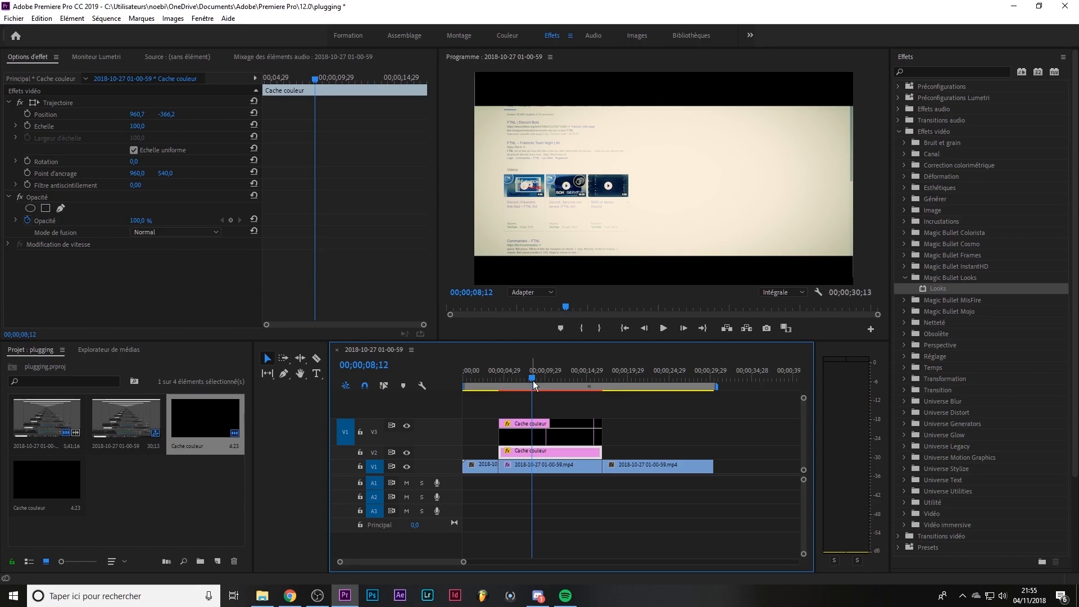
Step: Render the sequence's effects and play back the rendered segment
left_click(106, 18)
left_click(148, 73)
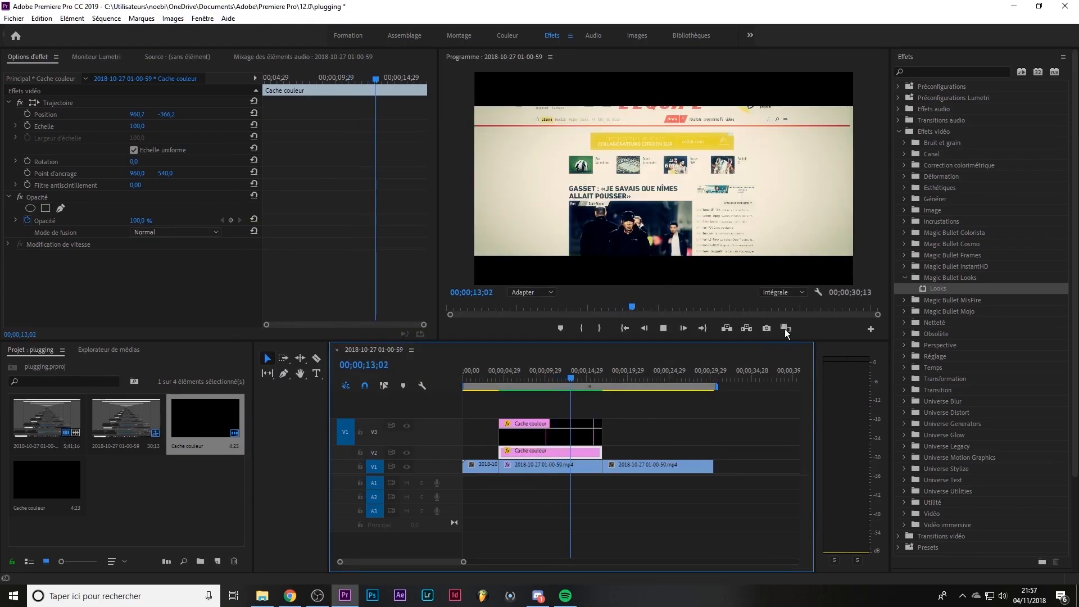
left_click(659, 329)
Step: Add the uni.Glitch Transition from Universe Transitions to the cut at the end of the graded segment, at 00;00;16;29
left_click_drag(465, 558, 433, 559)
left_click_drag(636, 379, 677, 413)
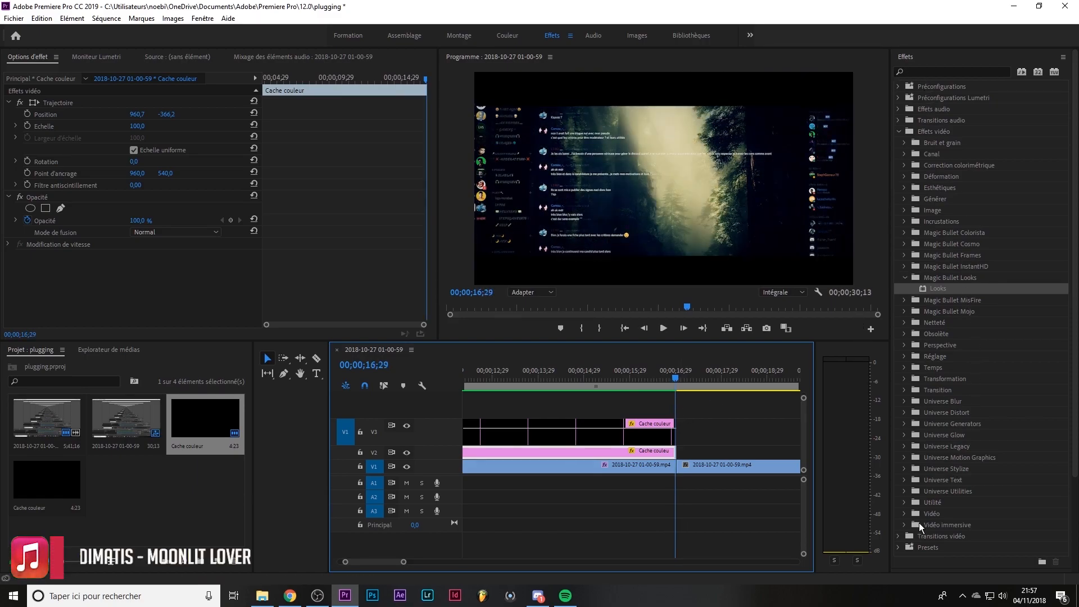
left_click(909, 536)
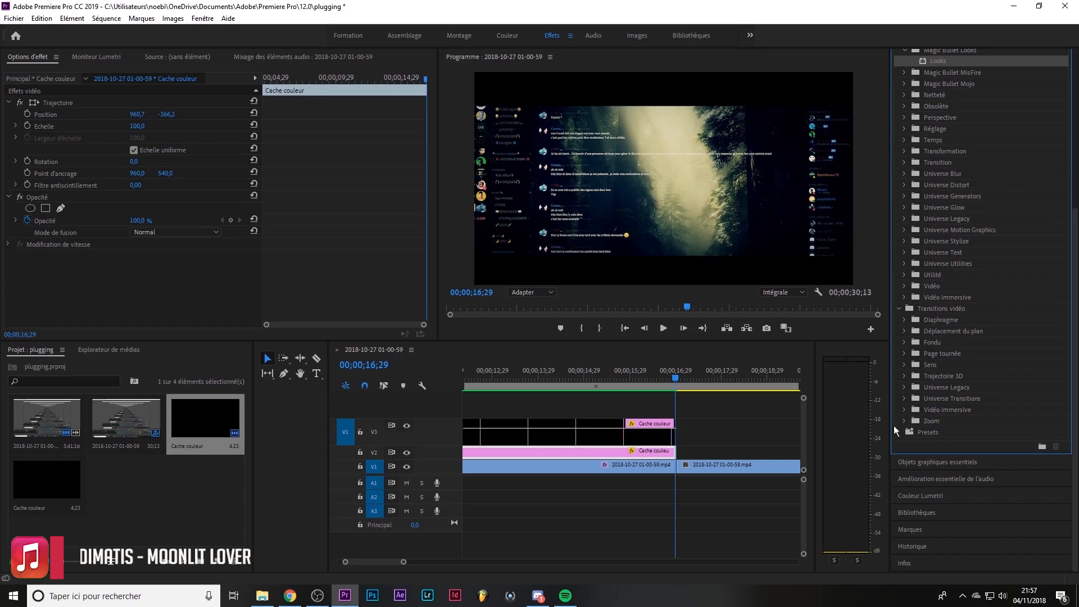
left_click(906, 399)
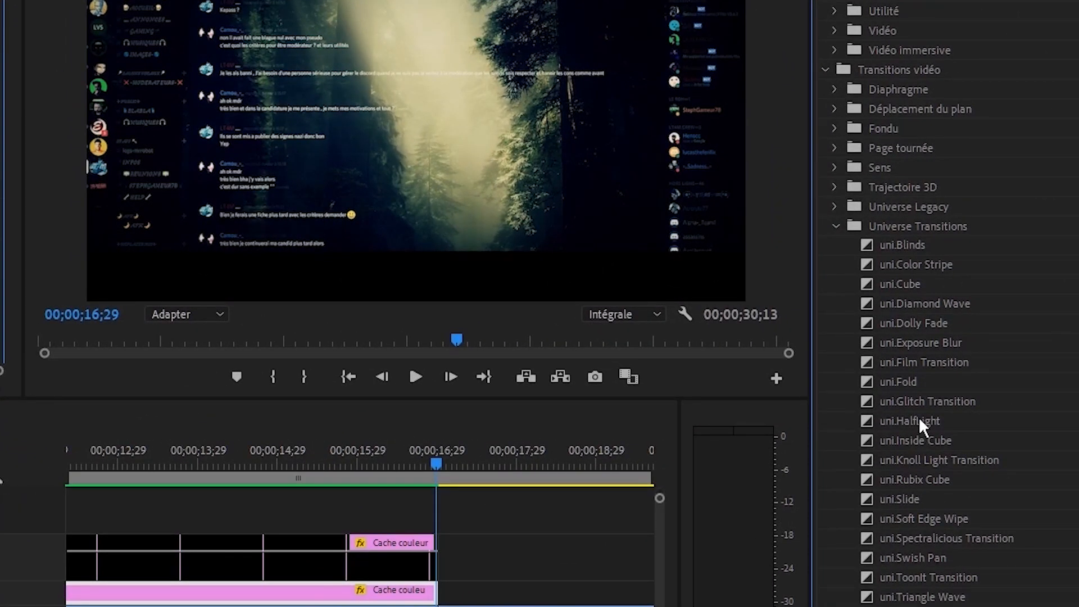
left_click_drag(924, 401, 443, 605)
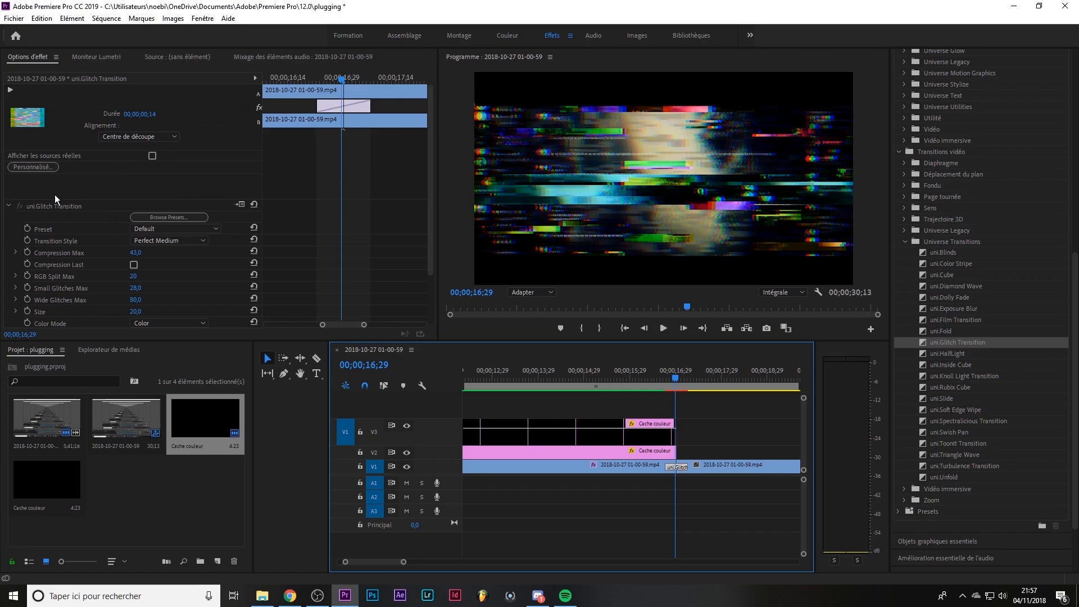
Step: Browse the glitch transition's Video and Text presets and apply the Wide Chunks preset
left_click(168, 217)
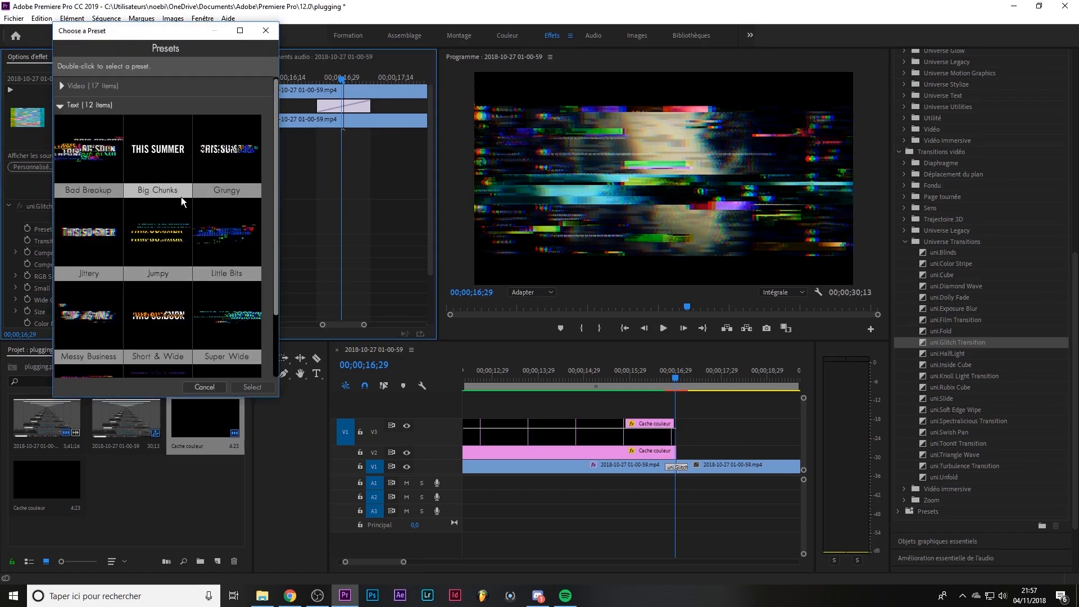
scroll(185, 225, "down", 2)
scroll(157, 140, "up", 2)
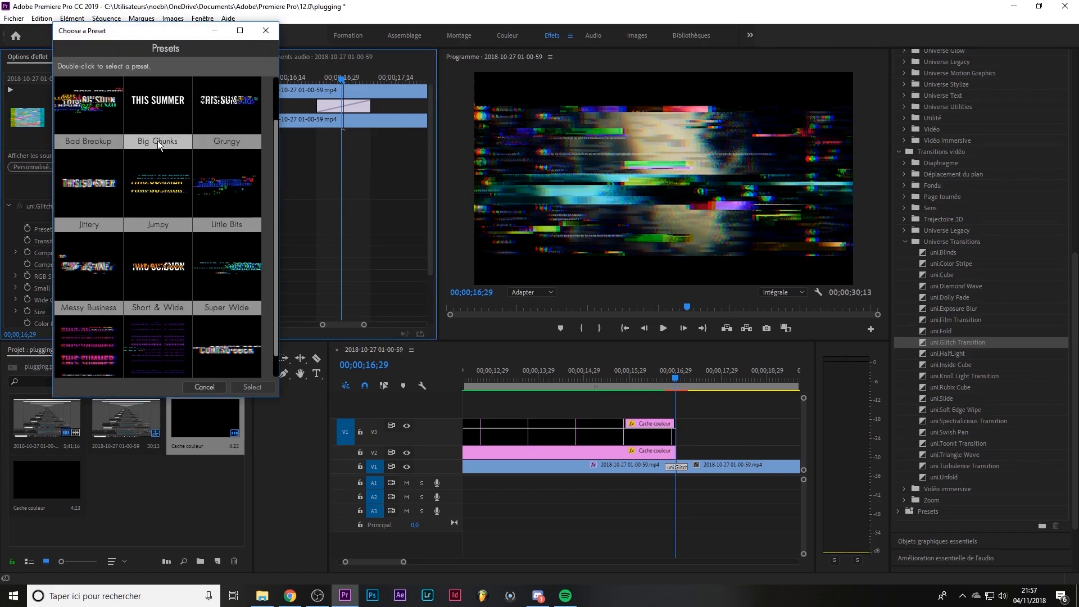
left_click(57, 87)
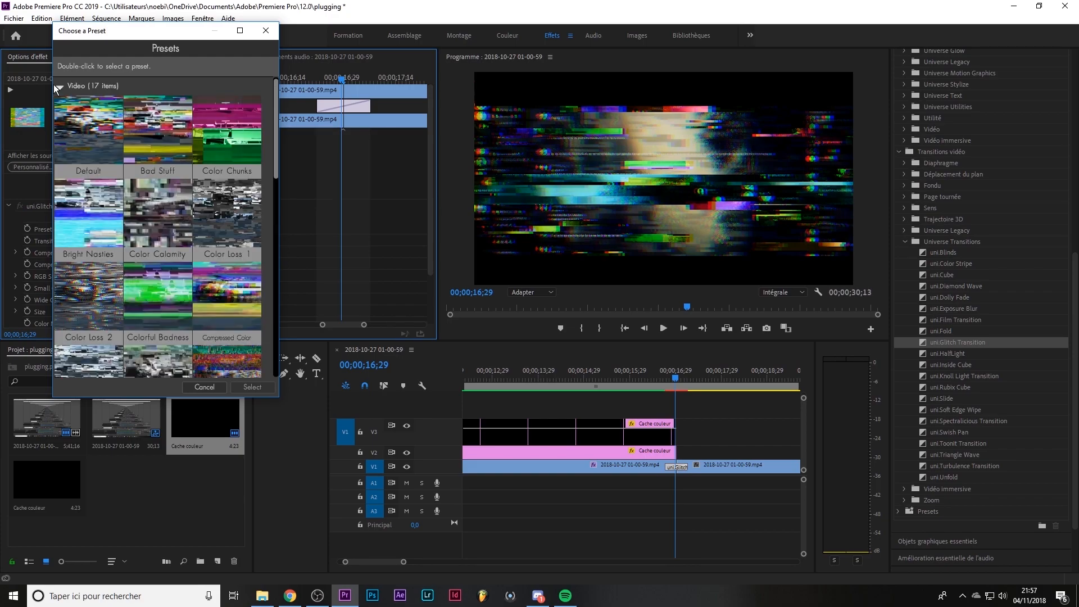
scroll(234, 247, "down", 1)
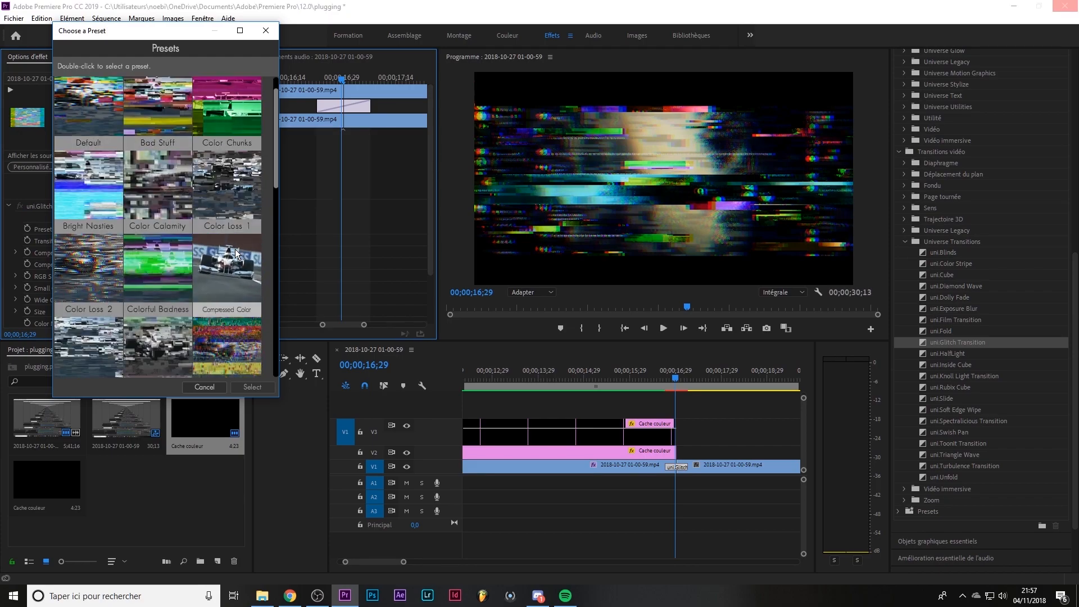
scroll(155, 261, "down", 3)
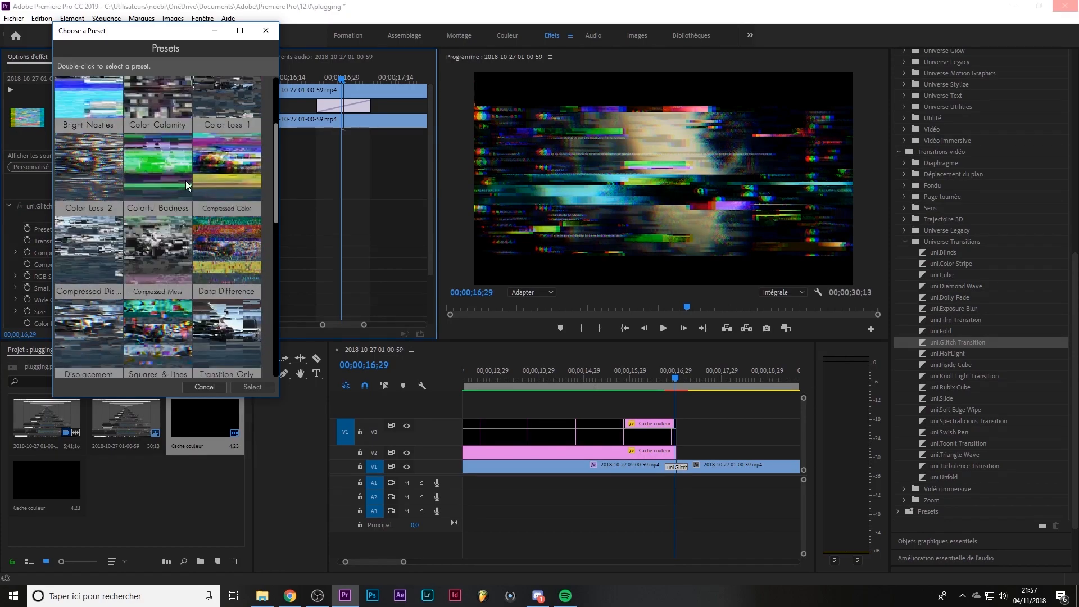
scroll(184, 177, "down", 5)
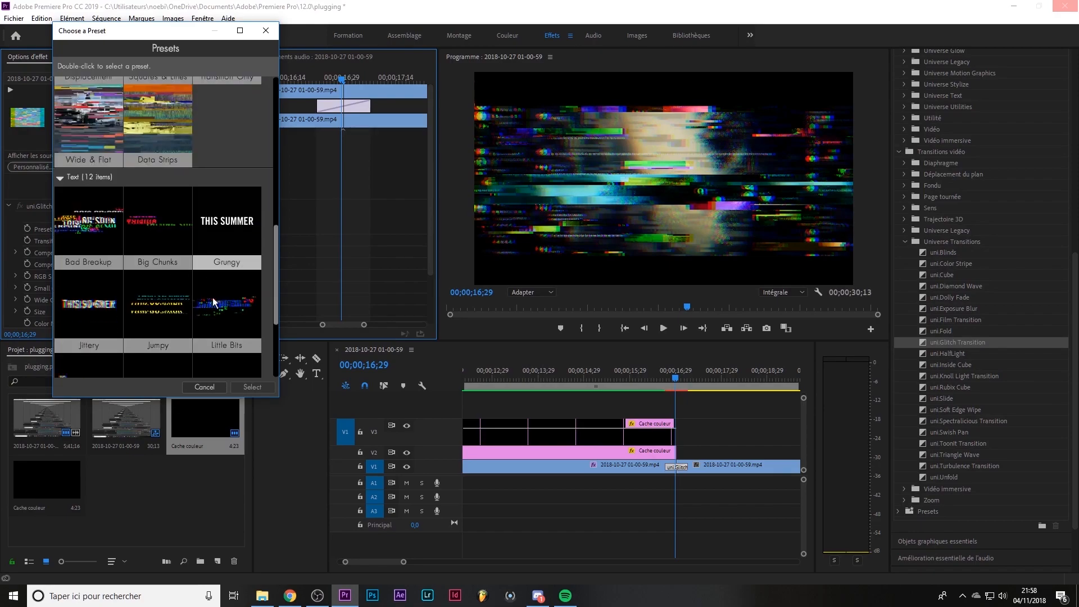
scroll(211, 294, "down", 4)
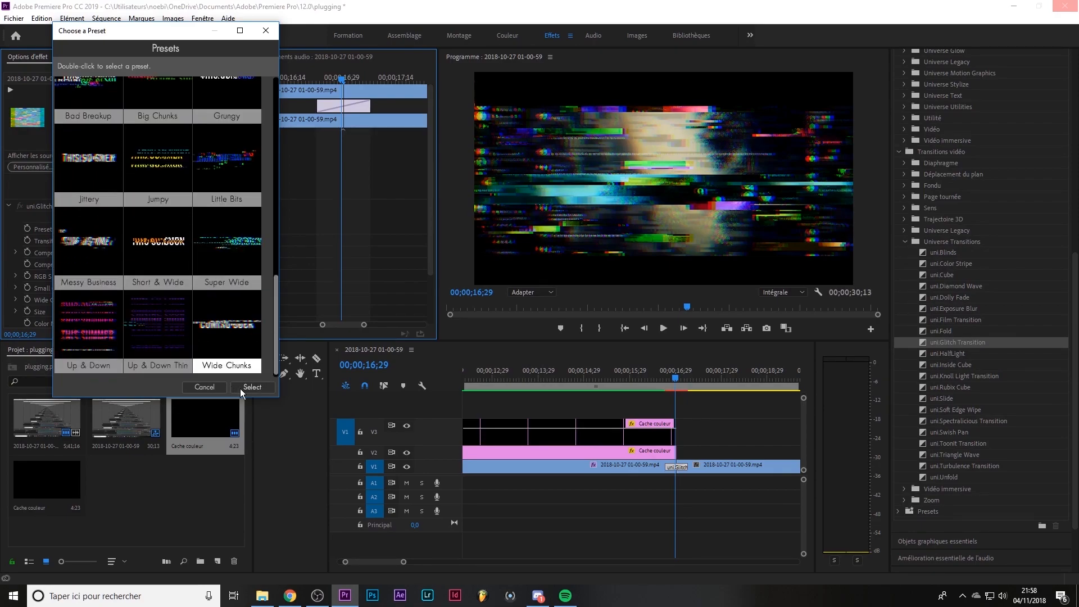
left_click(242, 387)
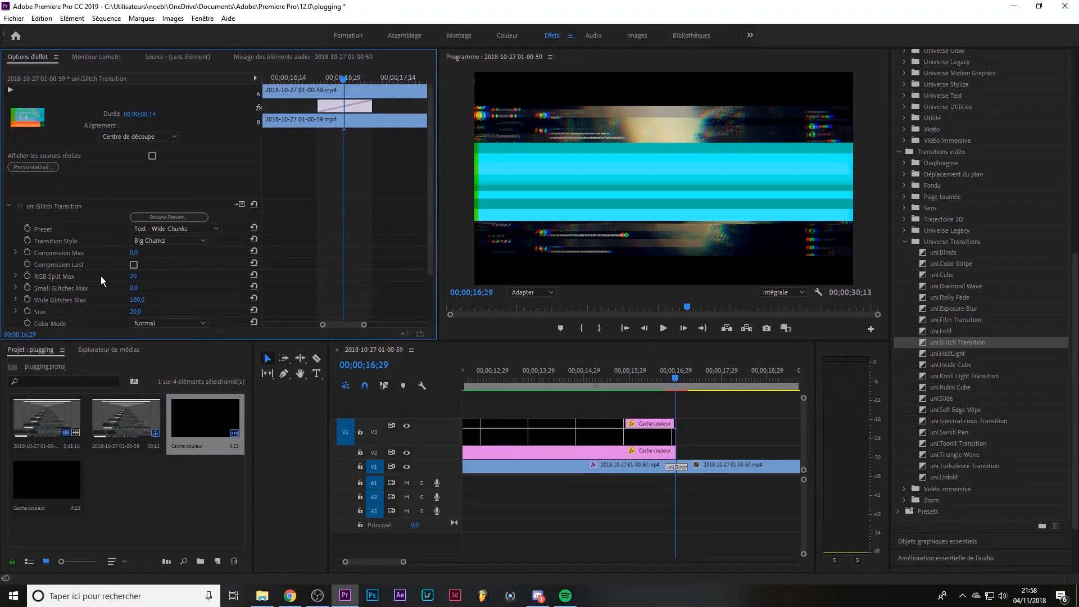
Step: Set the glitch transition's Color Mode to Color
left_click(169, 323)
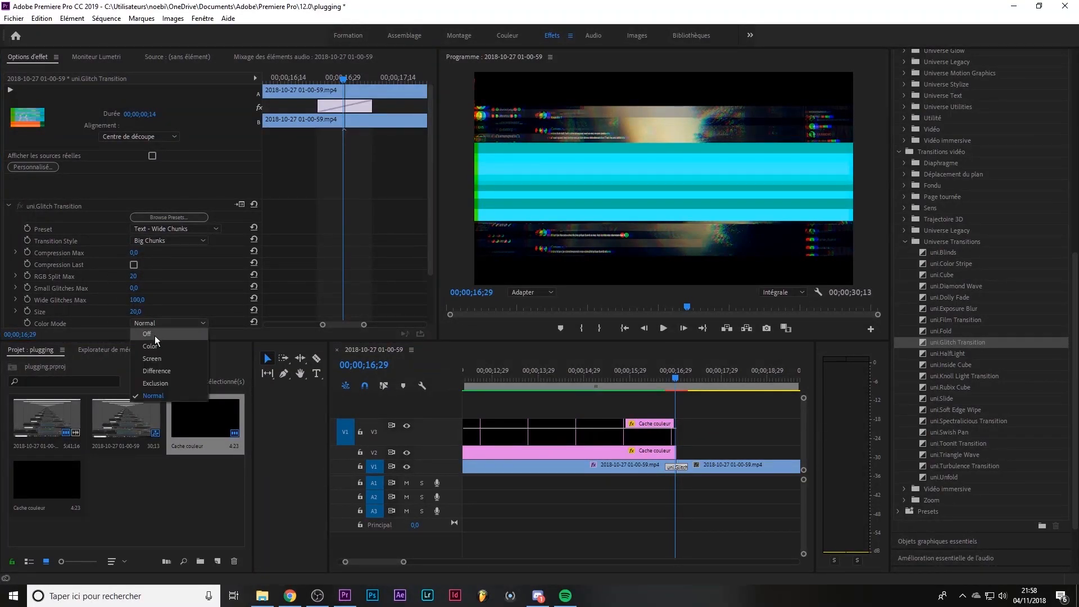
left_click(154, 335)
left_click_drag(431, 234, 431, 272)
scroll(288, 273, "down", 2)
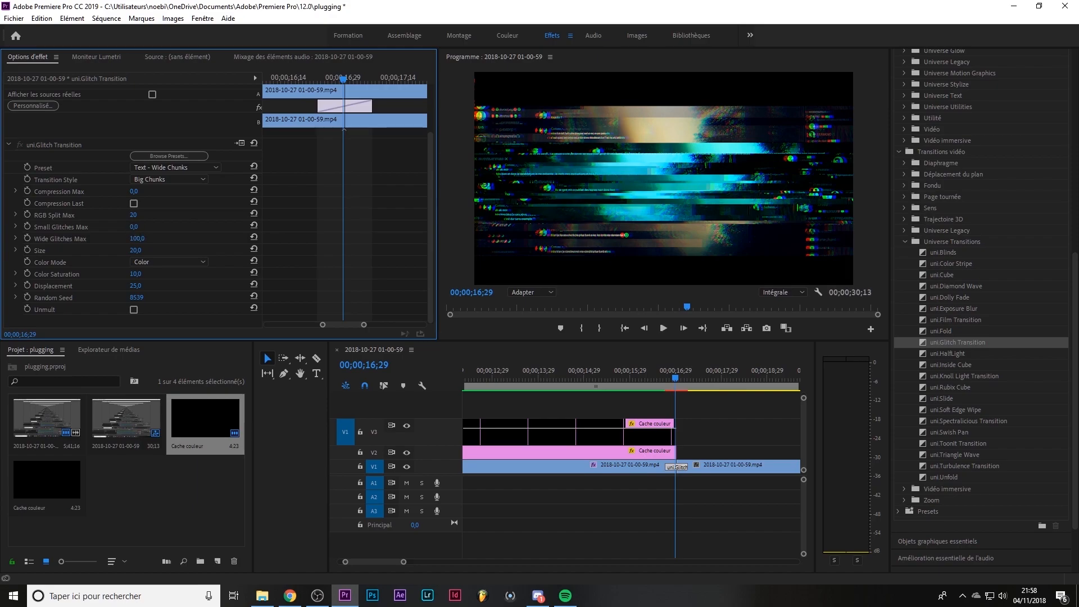
Step: Set the glitch transition's Transition Style to Large & Medium, keeping the Text - Wide Chunks preset
left_click(167, 168)
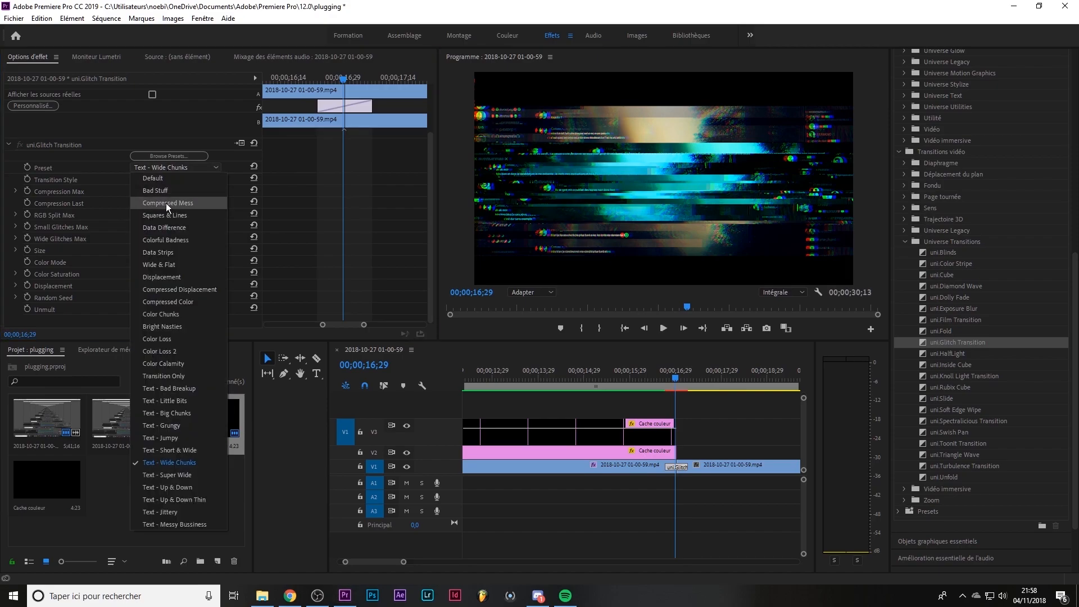
left_click(195, 168)
left_click(176, 180)
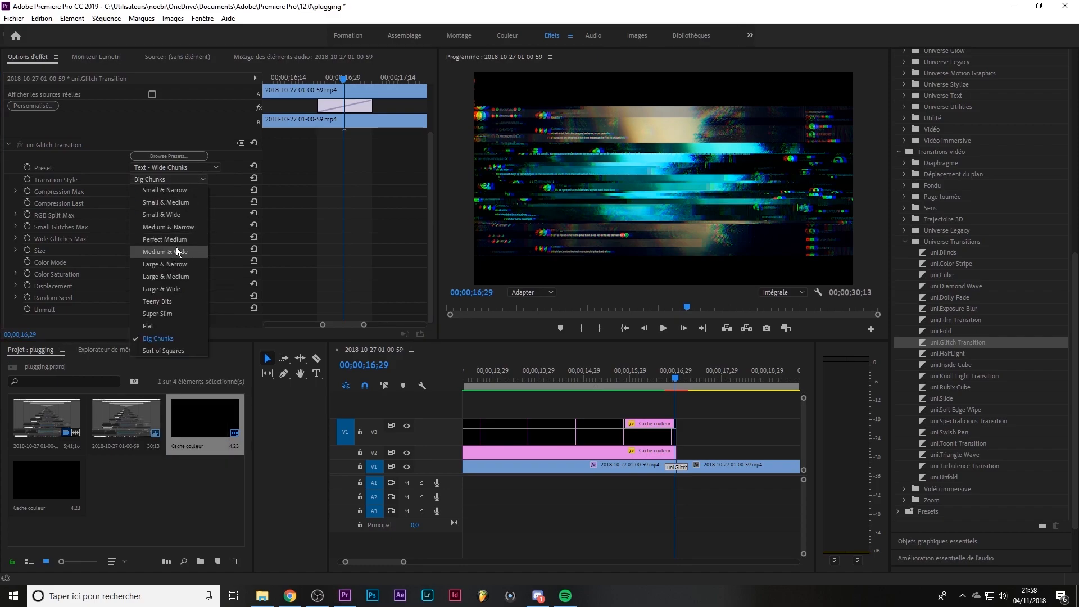
left_click(169, 277)
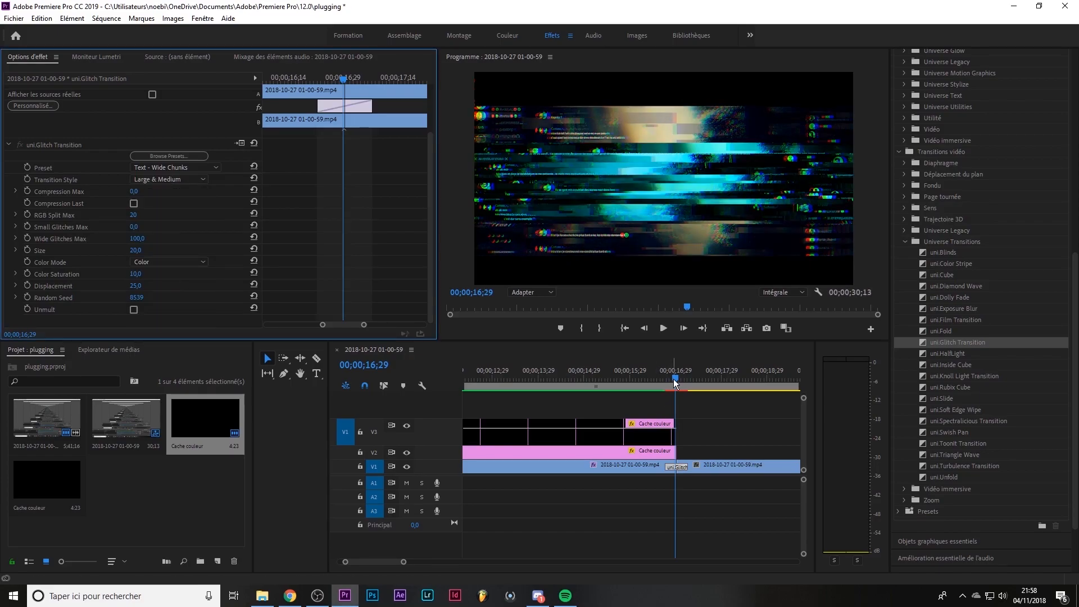
Step: Split the V1 footage at both edges of the glitch transition with the Razor tool
key("c")
left_click(666, 463)
left_click(689, 468)
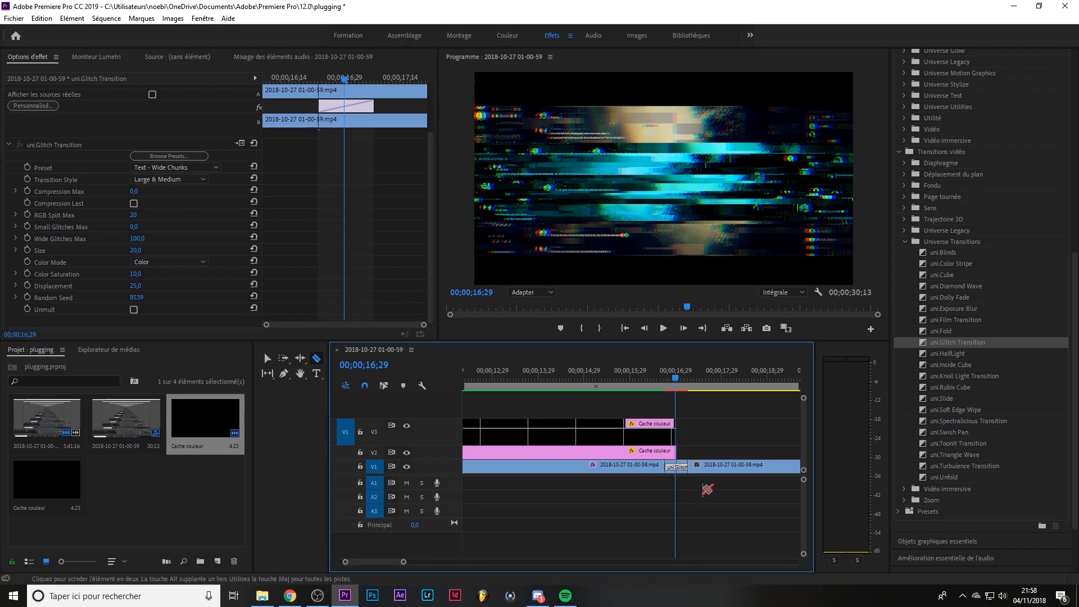
key("v")
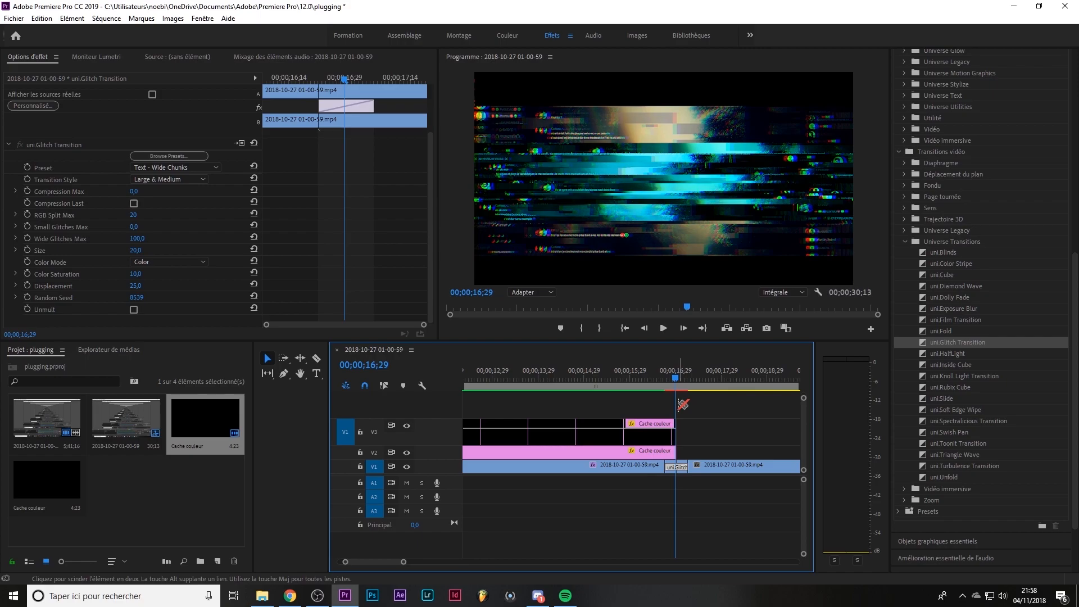
Step: Render the sequence's effects and play back the glitch transition from 00;00;16;05
left_click(106, 18)
left_click(135, 71)
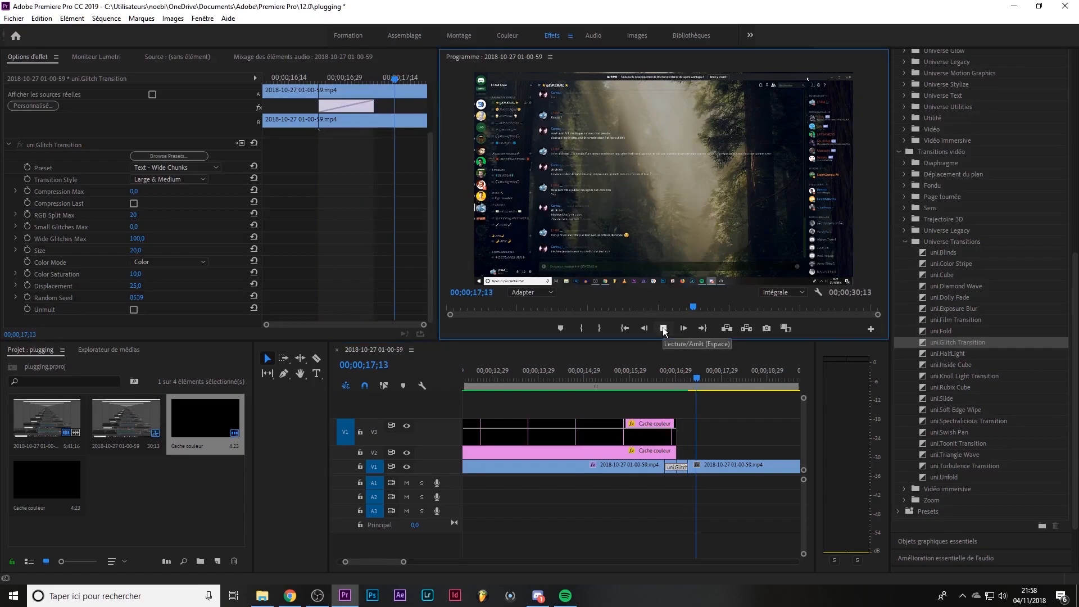
left_click(628, 393)
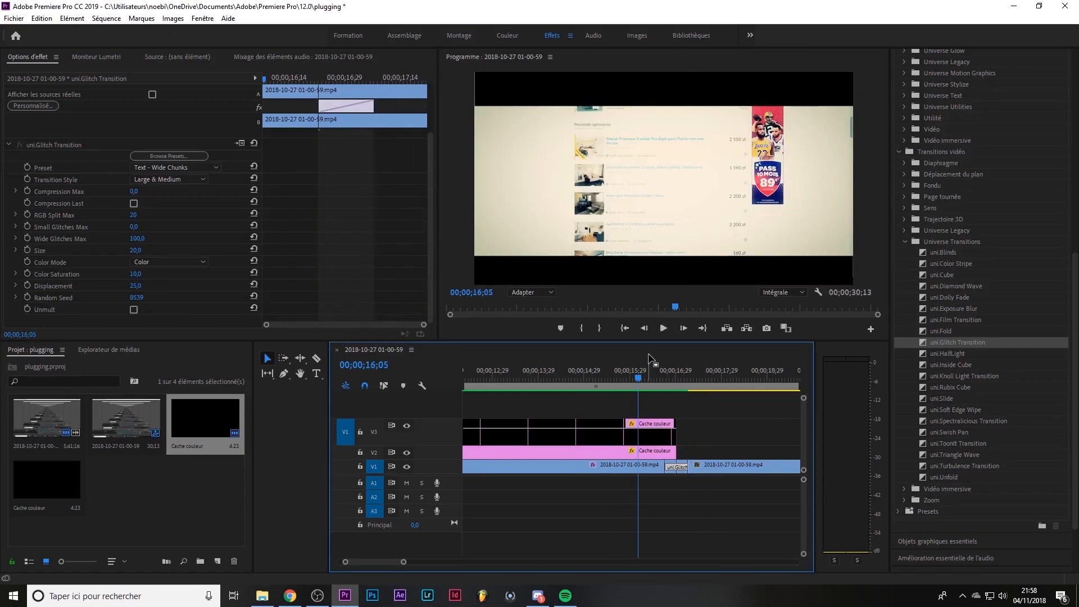
left_click(659, 331)
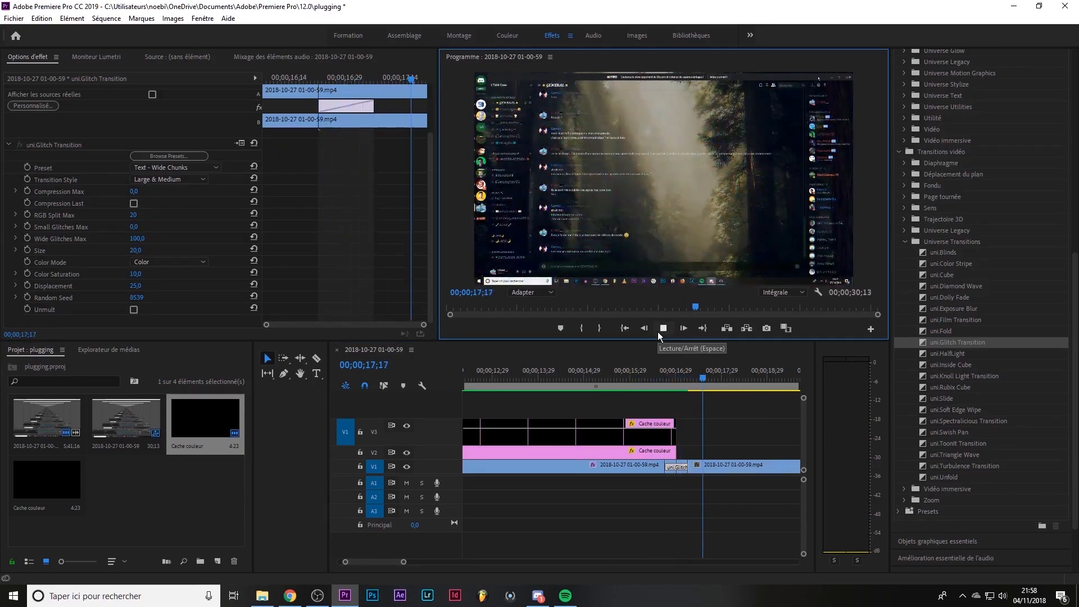
left_click(663, 329)
Step: Split the V1 footage remaining after the glitch transition and delete both resulting pieces
left_click_drag(403, 562, 420, 565)
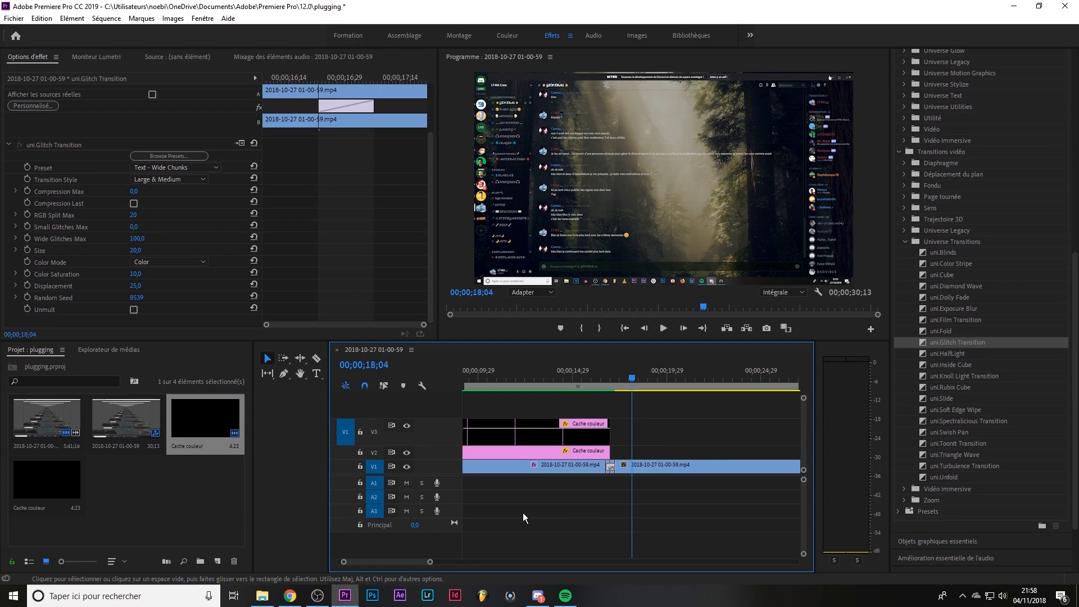
left_click_drag(344, 563, 418, 558)
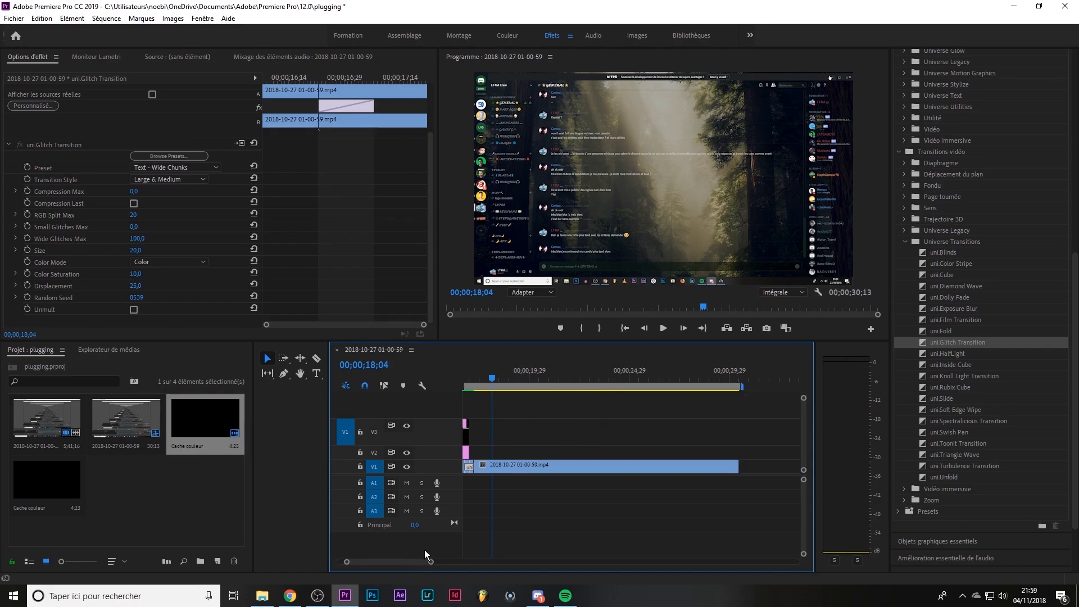
key("c")
left_click(543, 468)
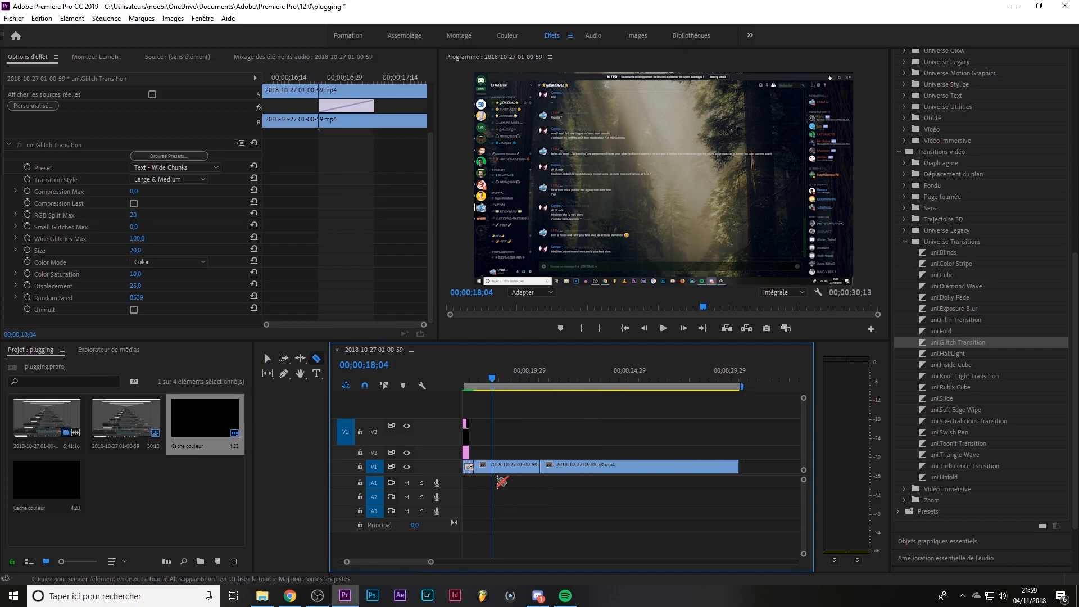
key("v")
left_click_drag(662, 494, 536, 464)
key("Delete")
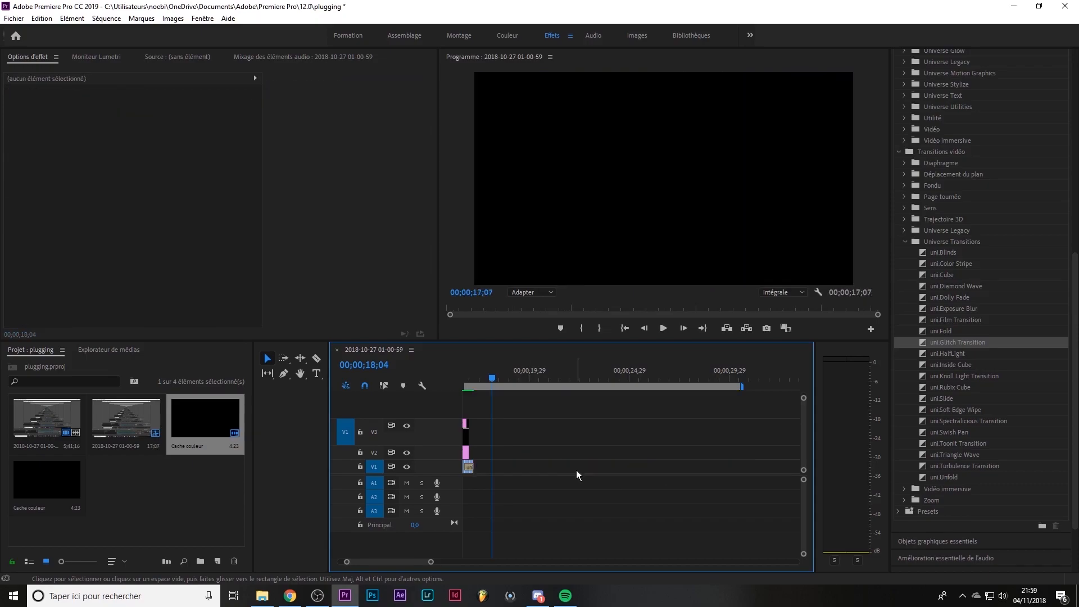
Step: Import the images 4GqkSJ.jpg and 1563979.jpg into the project and place both on V3 after the glitch transition
double_click(168, 485)
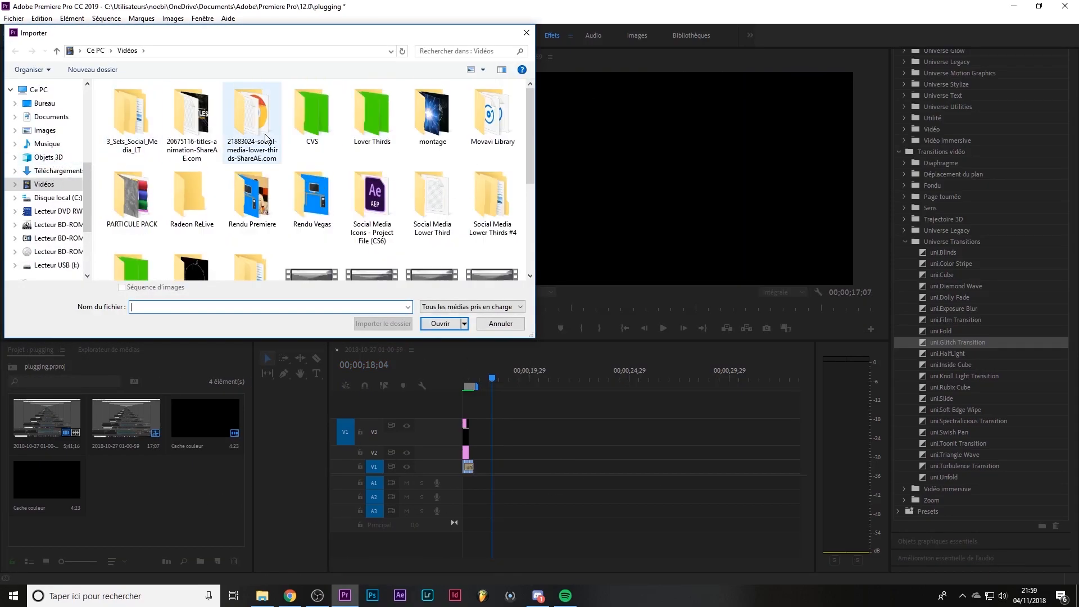
double_click(297, 136)
left_click_drag(291, 133, 246, 109)
left_click(430, 324)
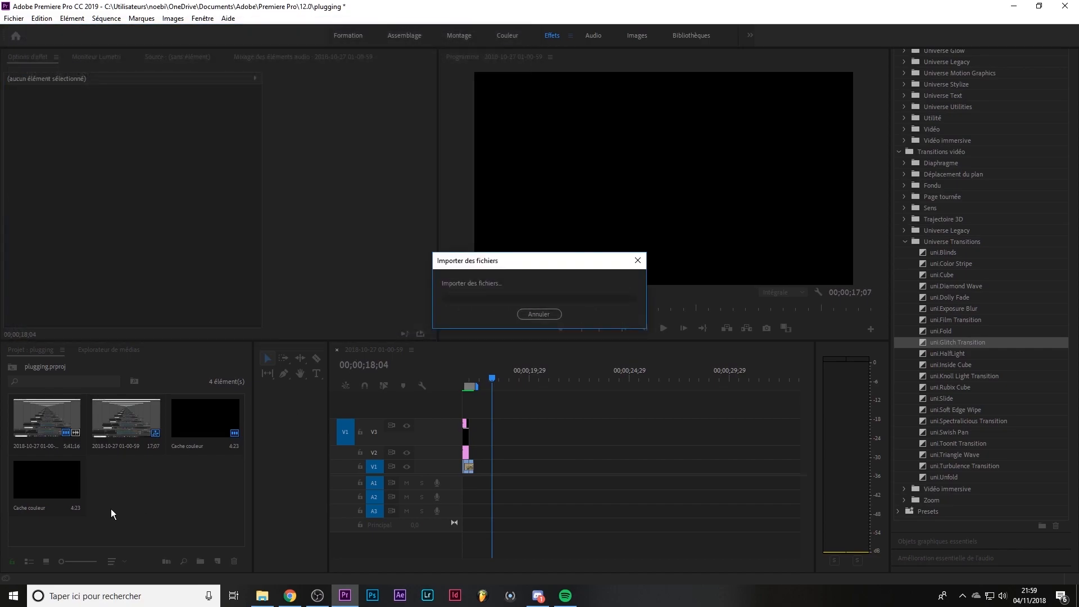
left_click_drag(204, 522, 520, 436)
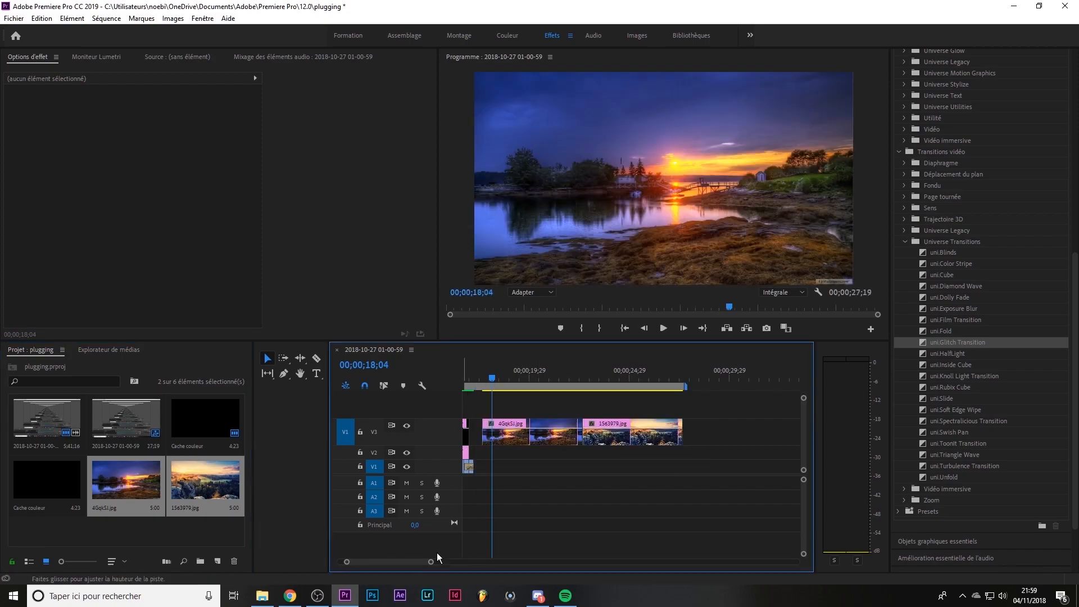
Step: Place 4GqkSJ.jpg on V1 directly after the glitch transition, followed by 1563979.jpg
key("equal")
left_click_drag(615, 423, 593, 436)
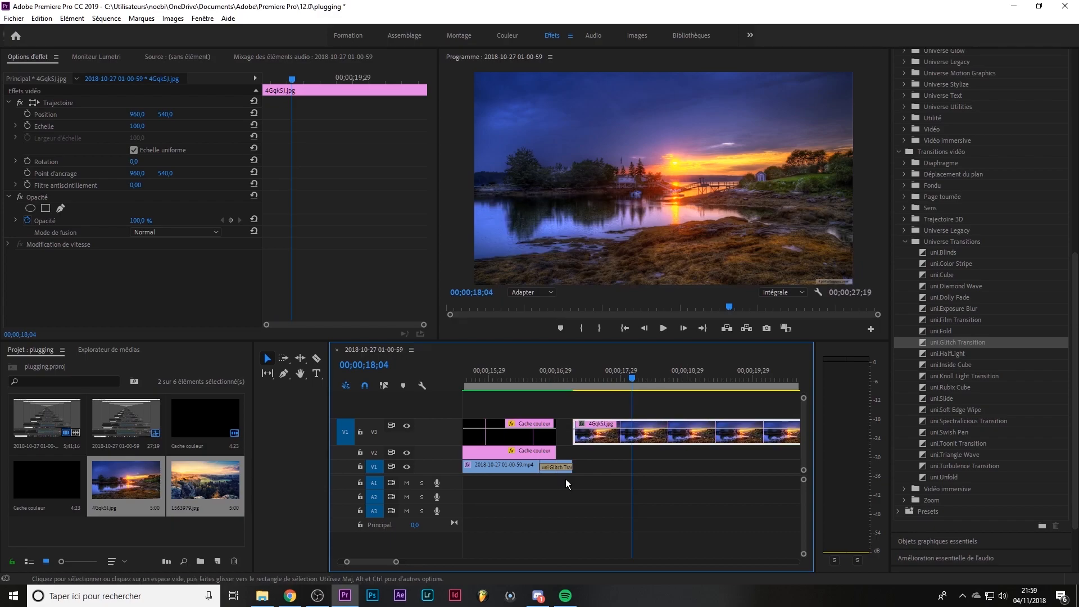
left_click_drag(634, 379, 708, 399)
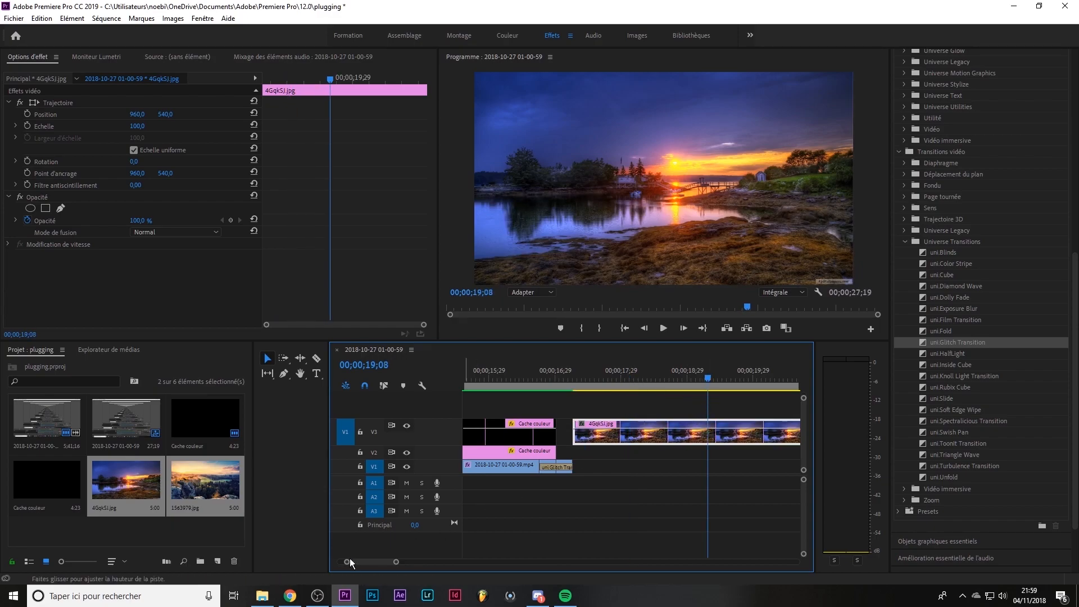
left_click_drag(619, 435, 625, 467)
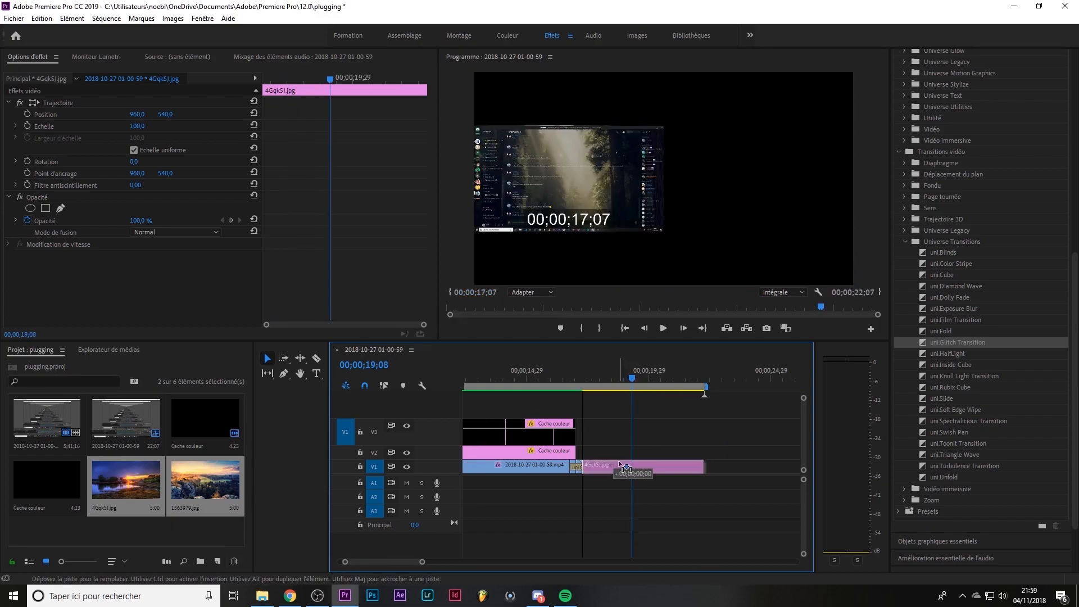
left_click_drag(208, 481, 722, 469)
Step: Split the 4GqkSJ.jpg clip at 00;00;22;04, three frames before its cut to 1563979.jpg
left_click_drag(641, 378, 705, 409)
left_click_drag(349, 562, 363, 566)
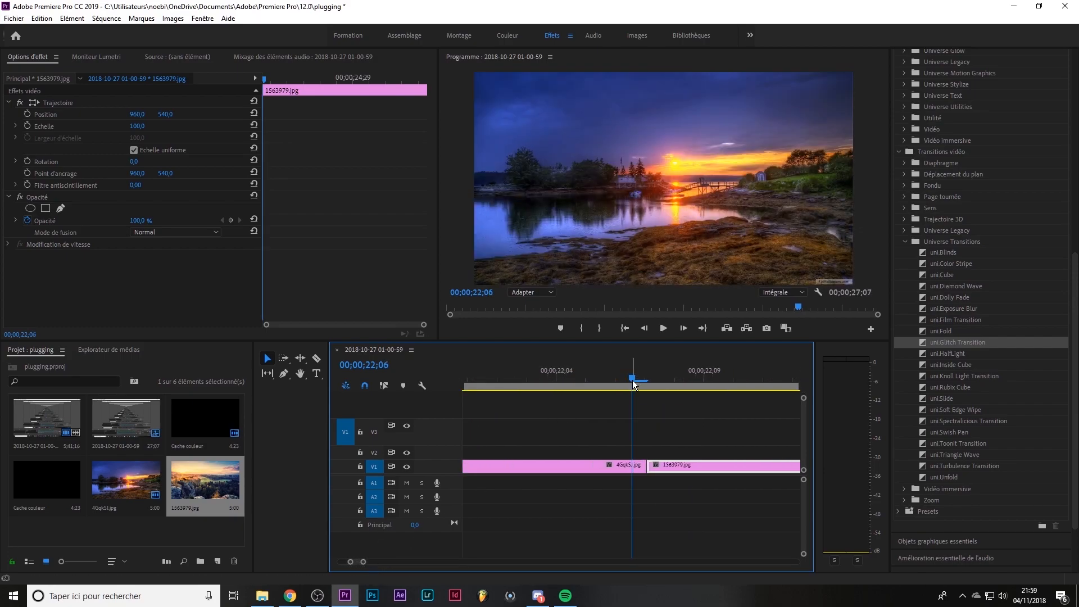
left_click_drag(632, 380, 648, 382)
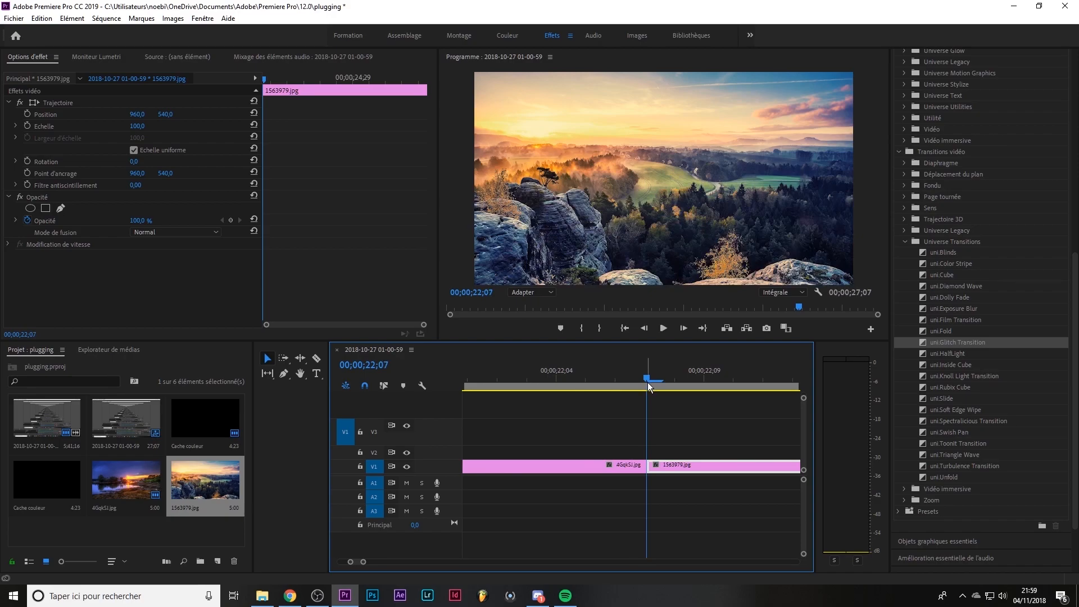
key("Left")
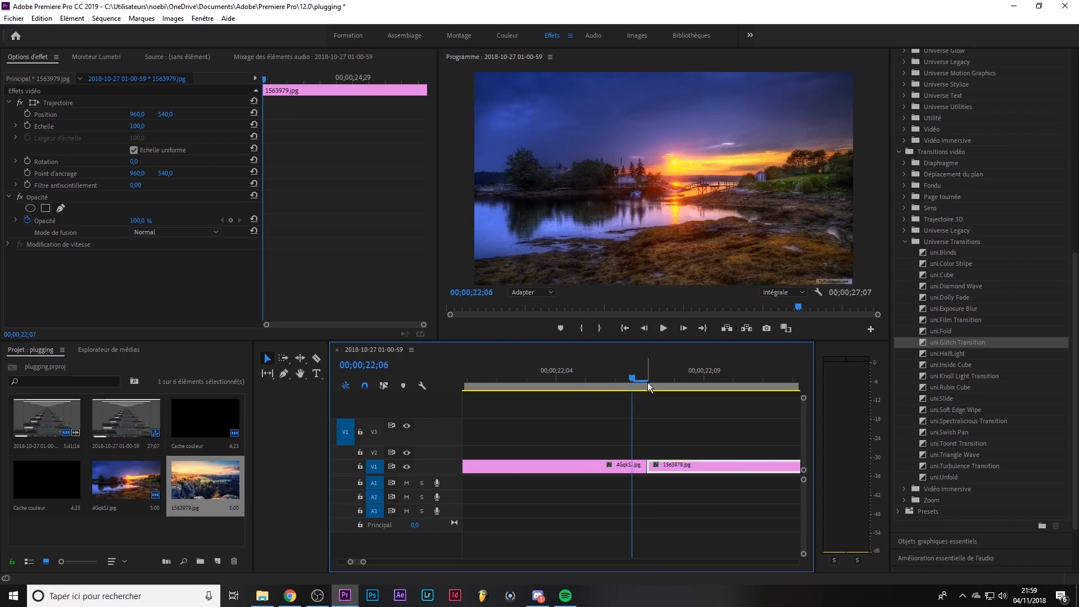
key("Left")
key("Left")
key("Left")
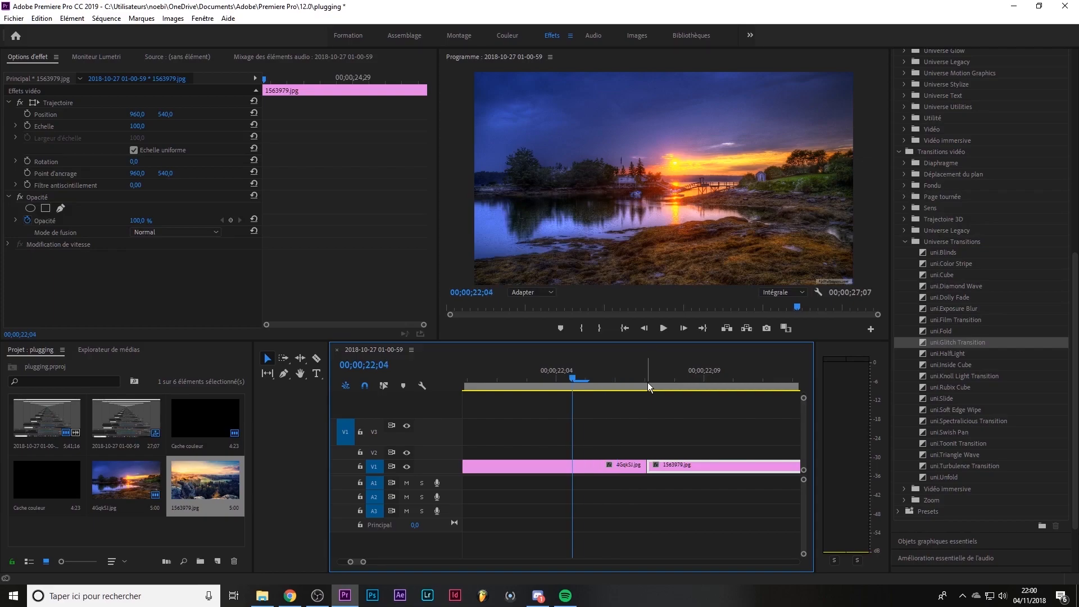
key("c")
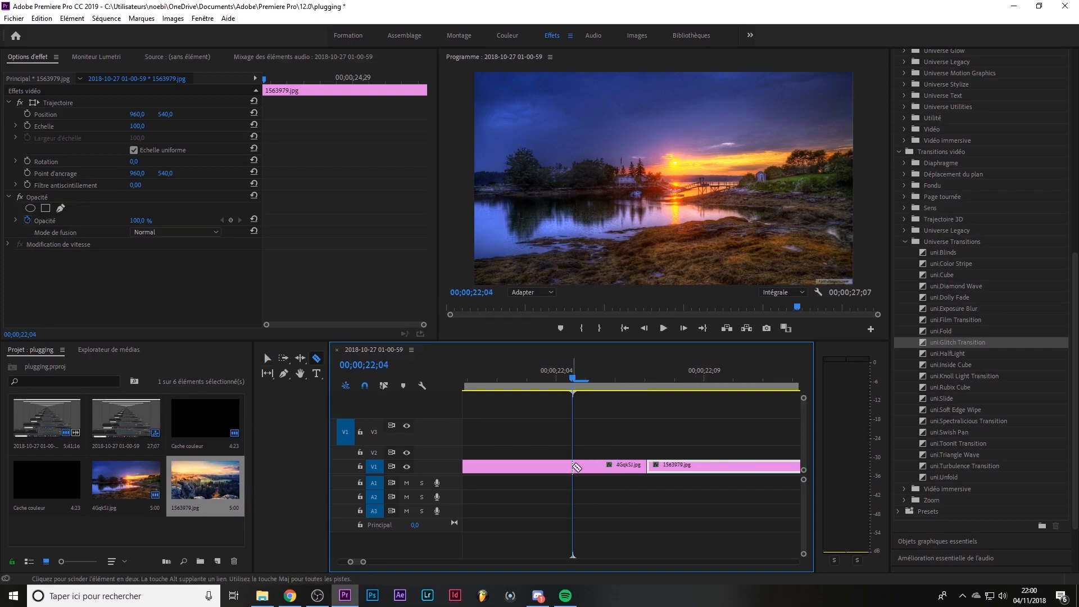
left_click(576, 467)
key("v")
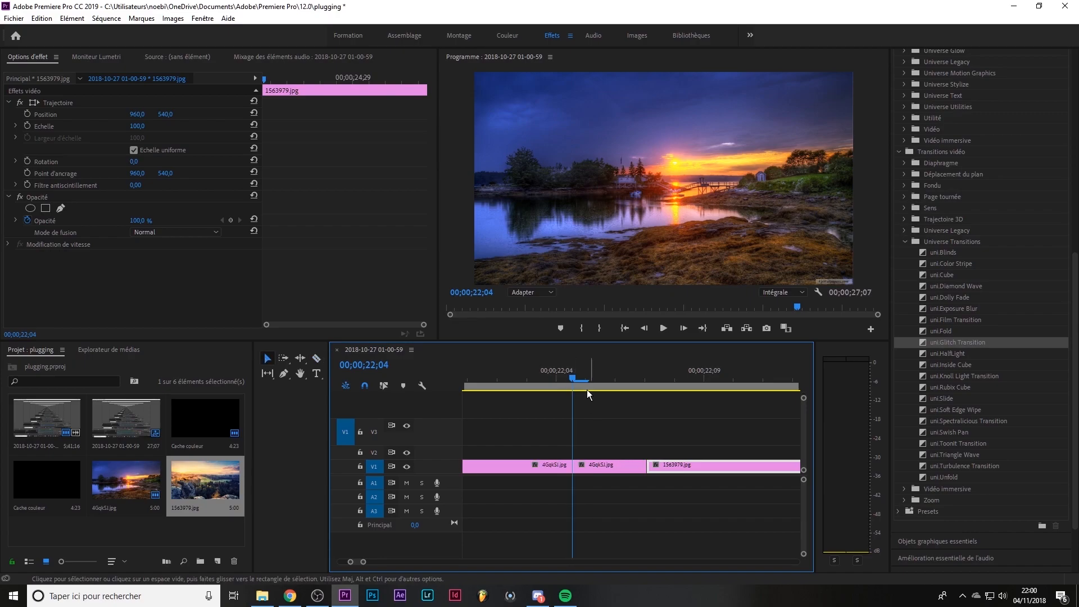
Step: Split the 1563979.jpg clip on V1 at 00;00;22;09, two frames after its cut from 4GqkSJ.jpg
key("Right")
key("Right")
key("Right")
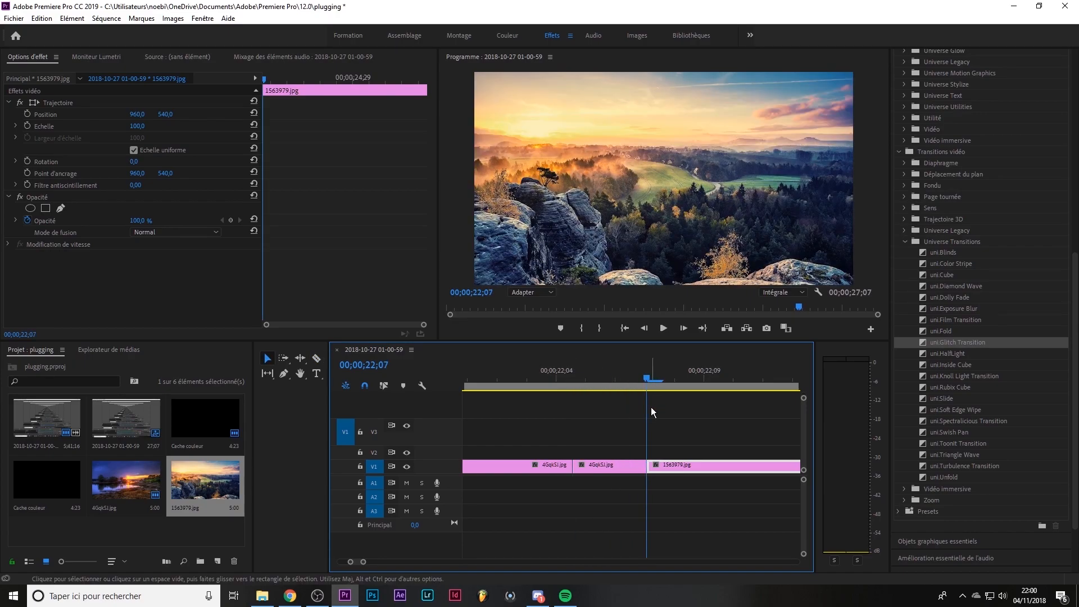
key("Right")
key("Right")
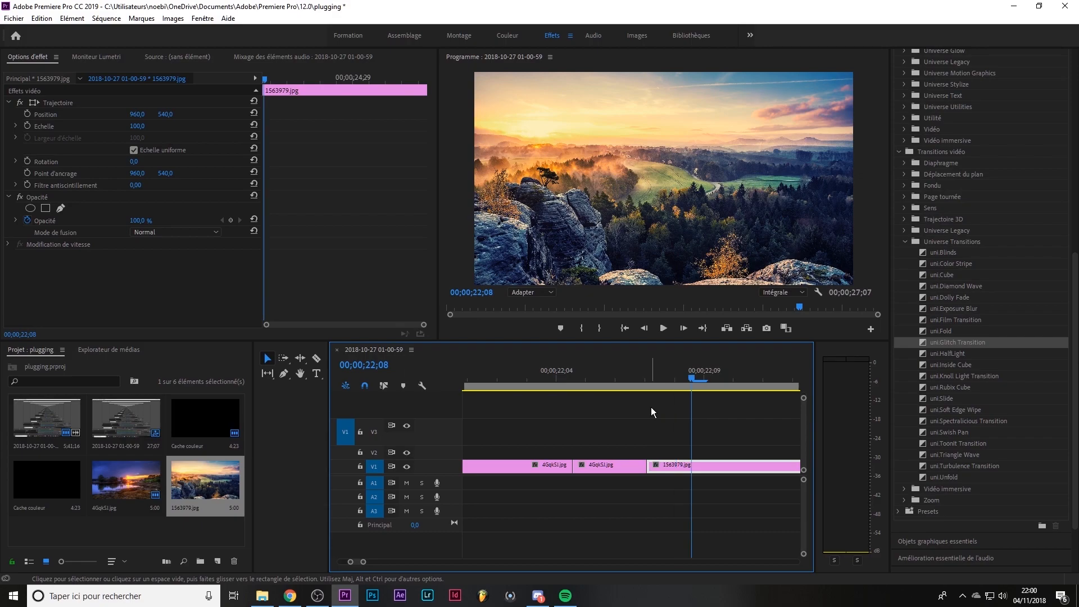
key("c")
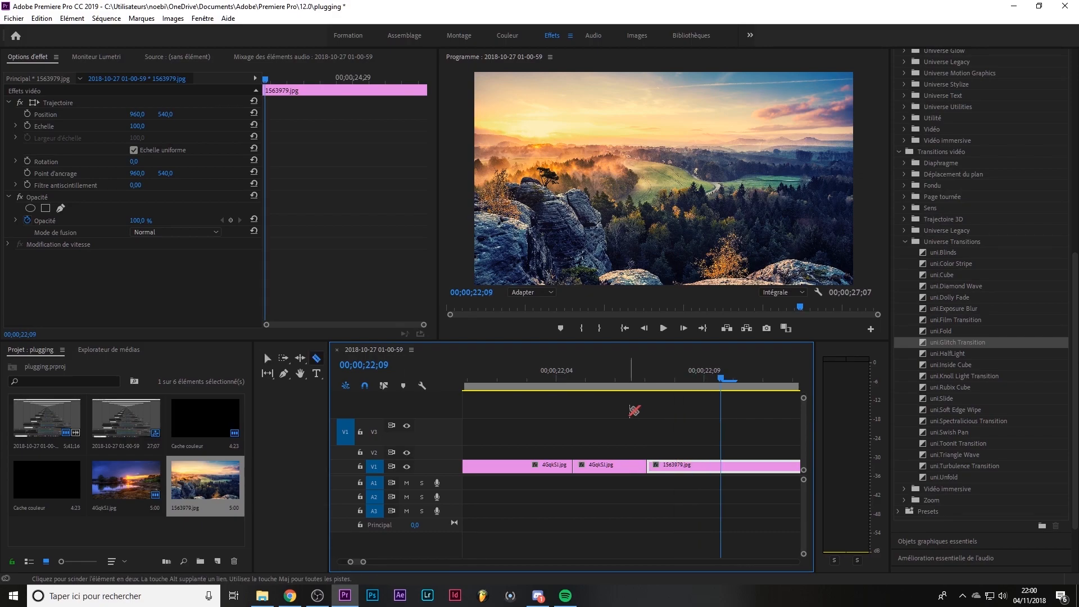
left_click(722, 469)
key("v")
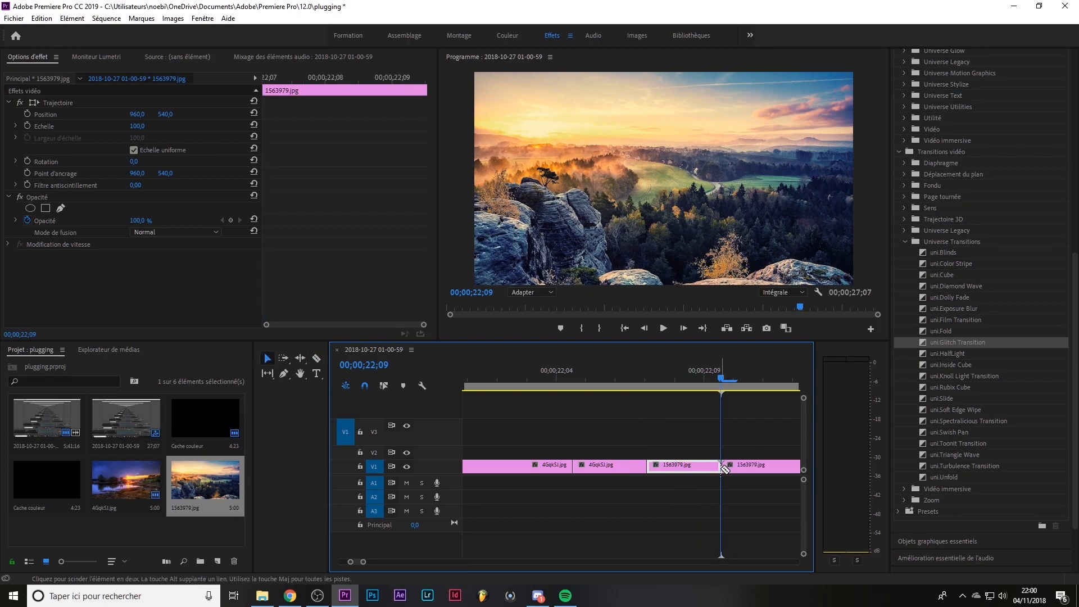
Step: Apply the Zoom IN-End preset to the short 1563979.jpg piece and Zoom IN-Start to the short 4GqkSJ.jpg piece
scroll(977, 490, "down", 3)
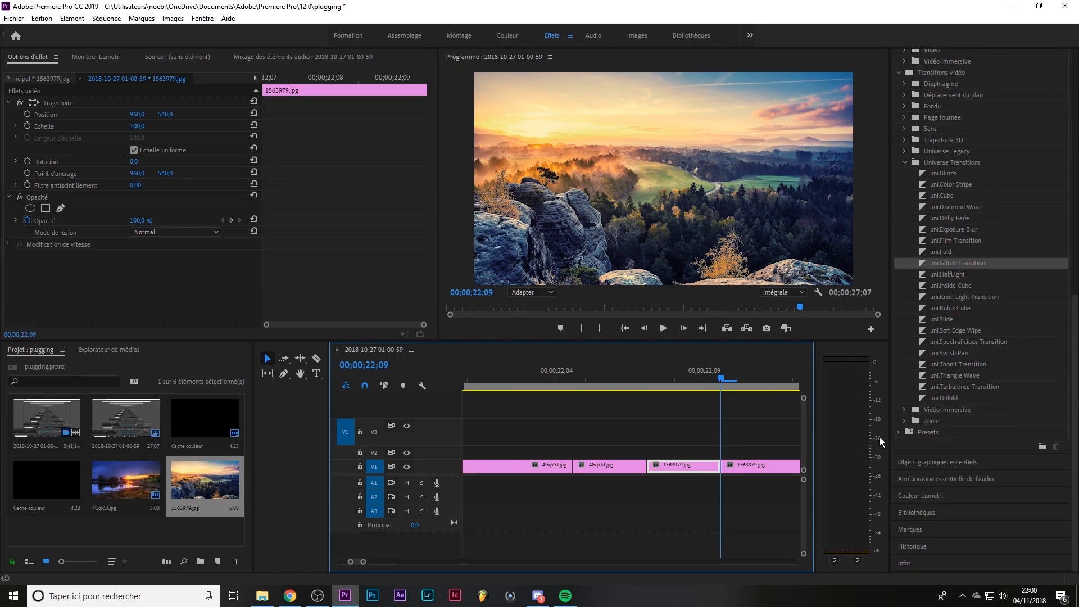
left_click(899, 436)
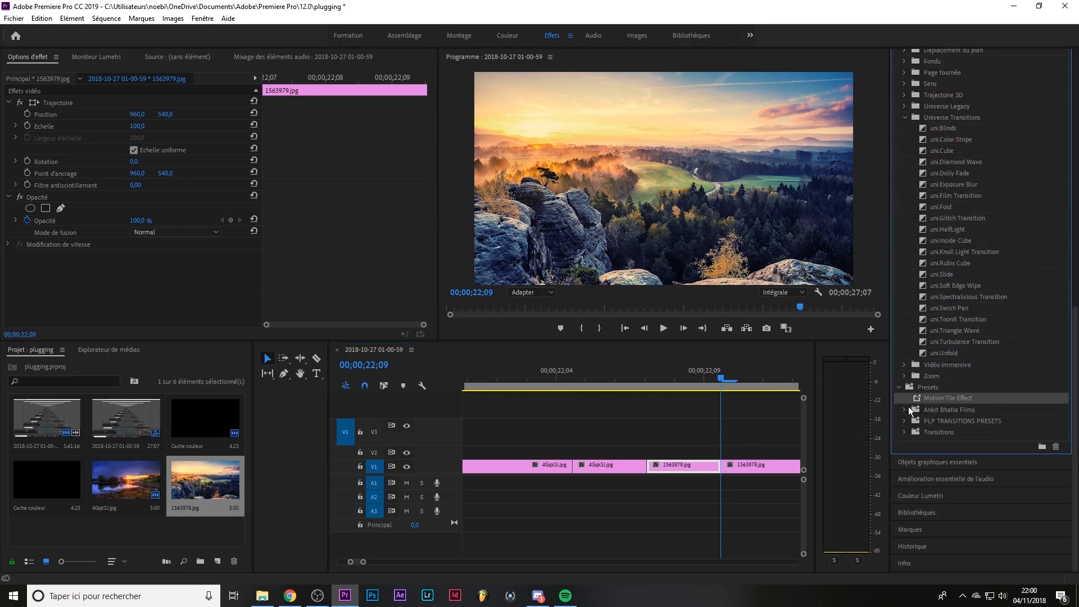
left_click(904, 409)
left_click(903, 432)
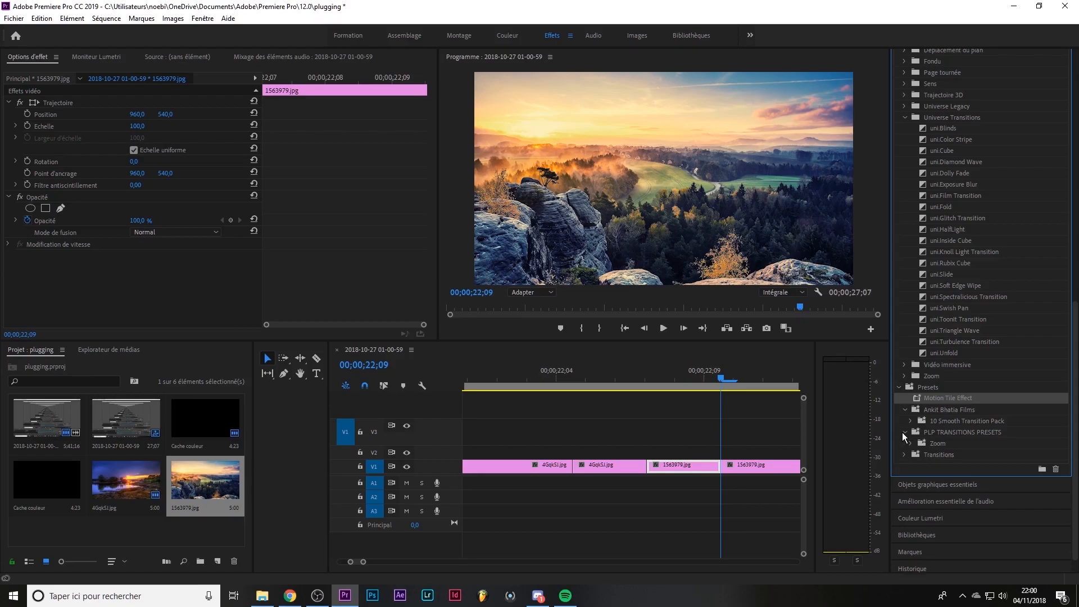
left_click(909, 442)
scroll(927, 449, "down", 2)
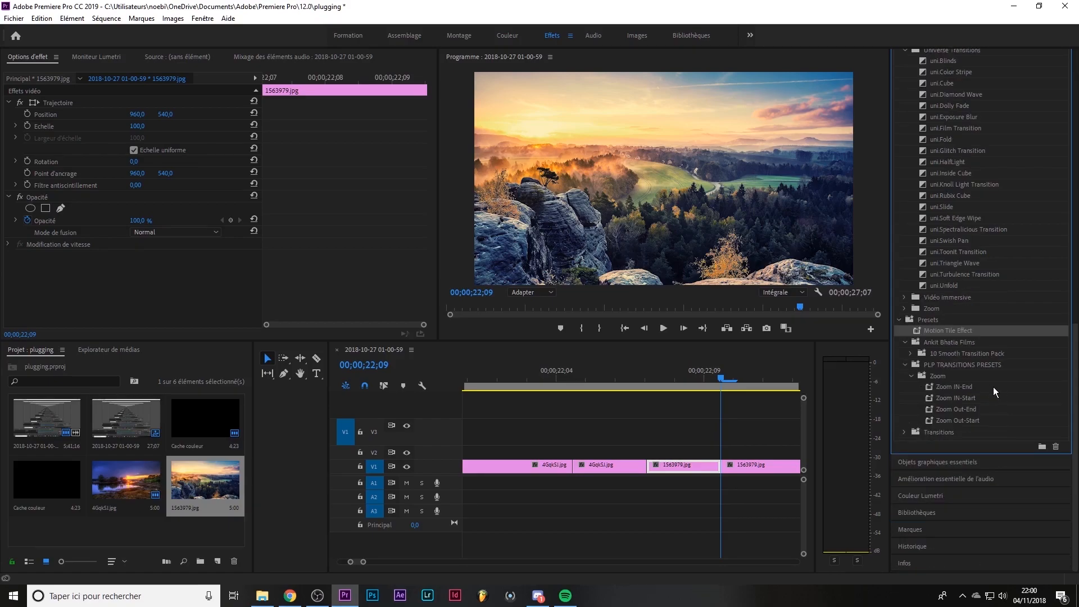
double_click(953, 388)
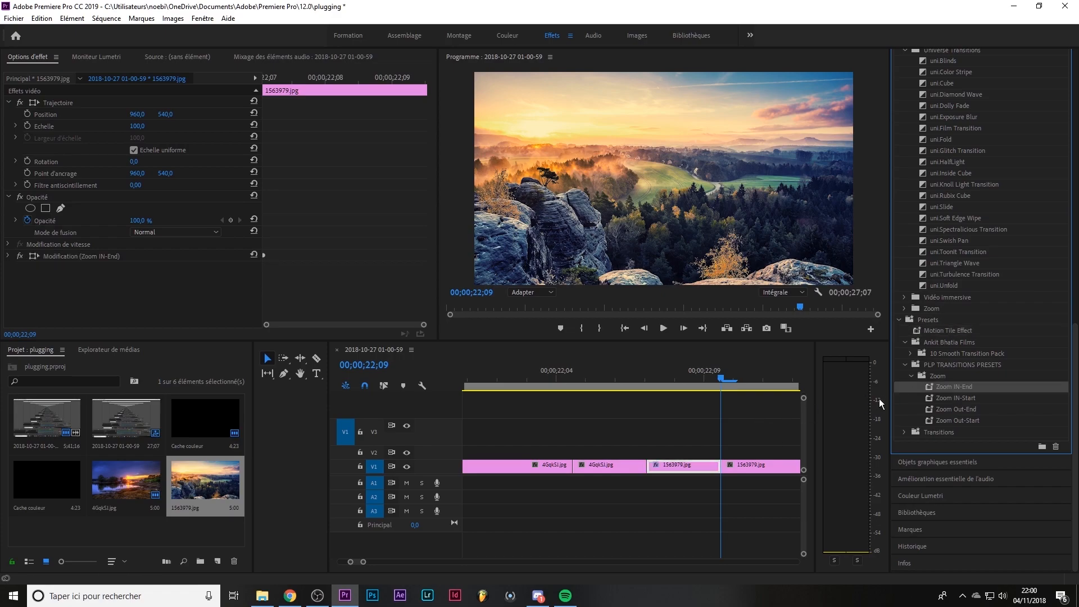
left_click_drag(953, 396, 609, 465)
Step: Put the Zoom IN-Start preset on the short 1563979.jpg piece instead and render that selection
left_click(692, 382)
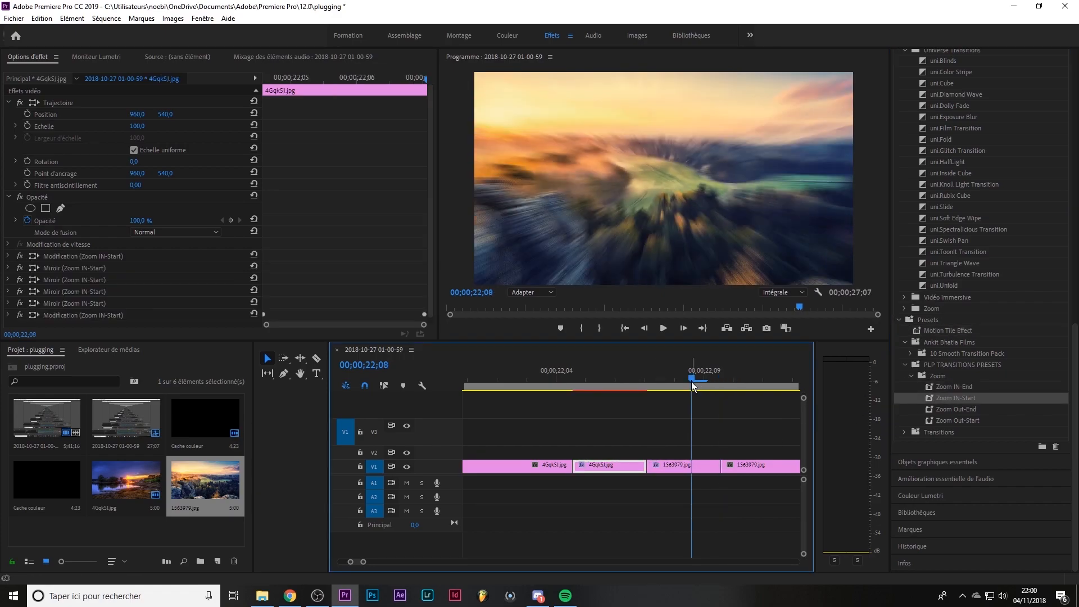
key("Left")
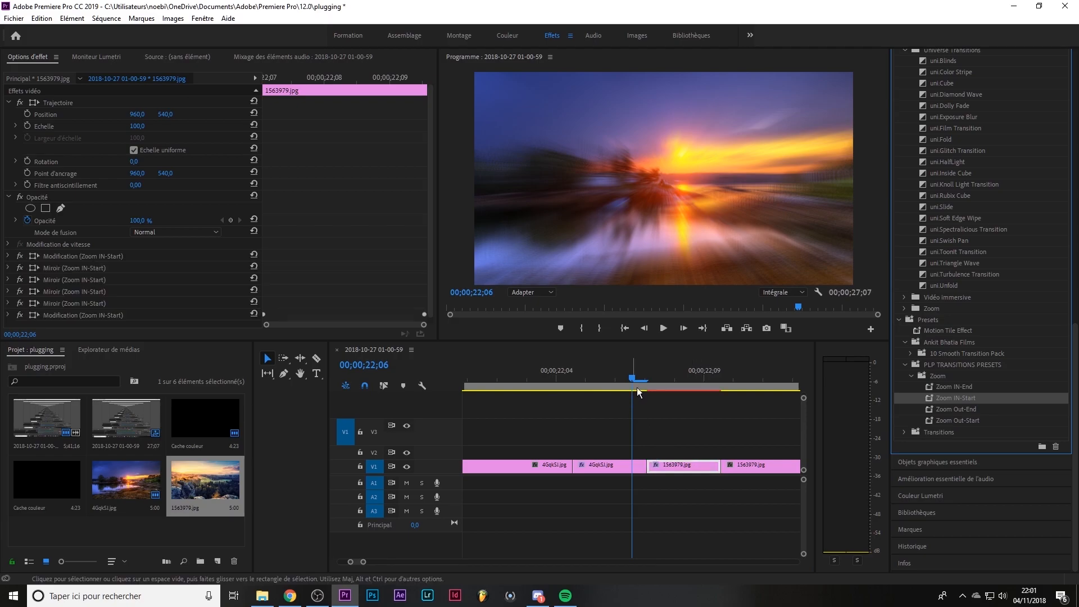
left_click(658, 388)
left_click(106, 18)
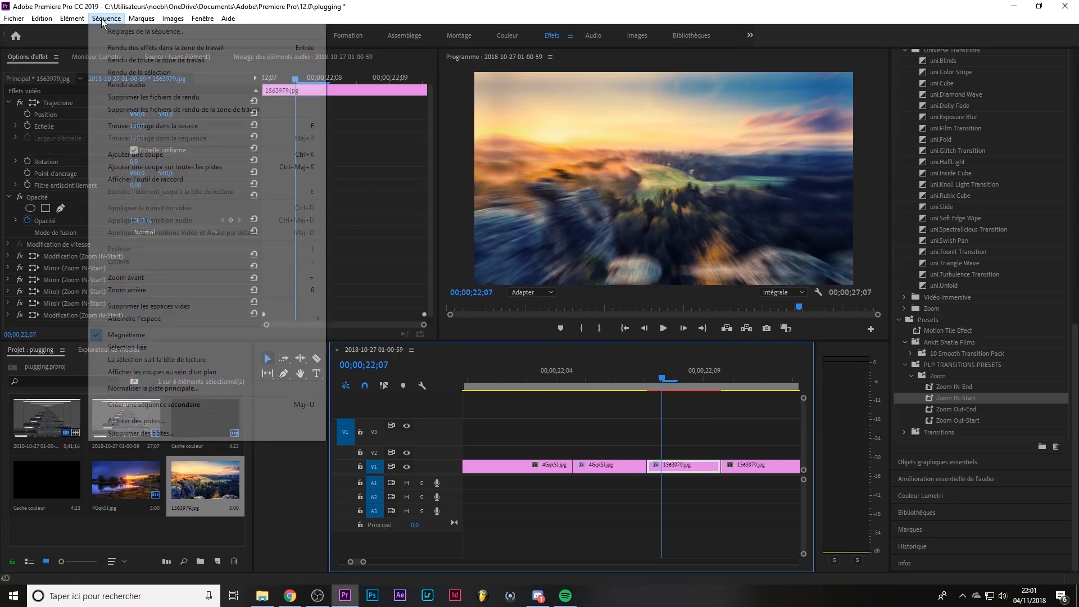
left_click(161, 69)
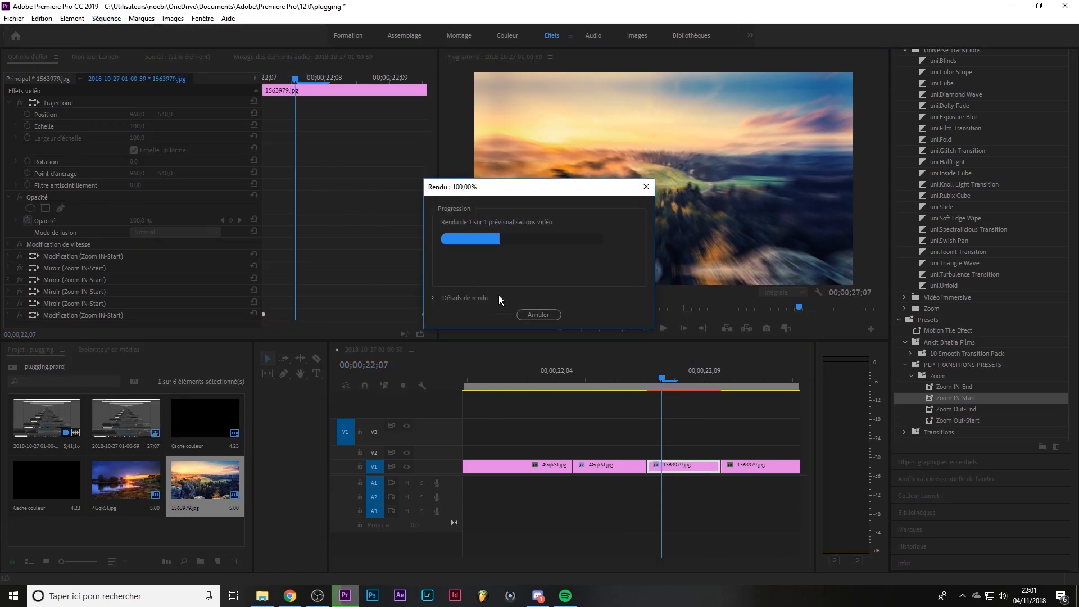
Step: Play back the zoom transition between 4GqkSJ.jpg and 1563979.jpg twice from just before the cut
left_click_drag(713, 381, 579, 413)
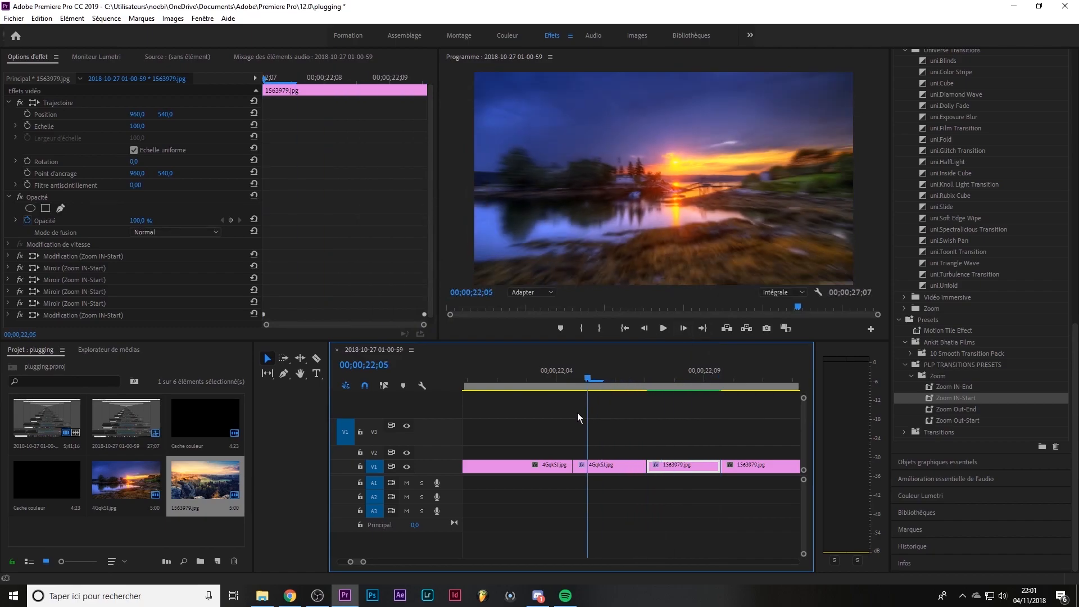
left_click(665, 328)
left_click(663, 328)
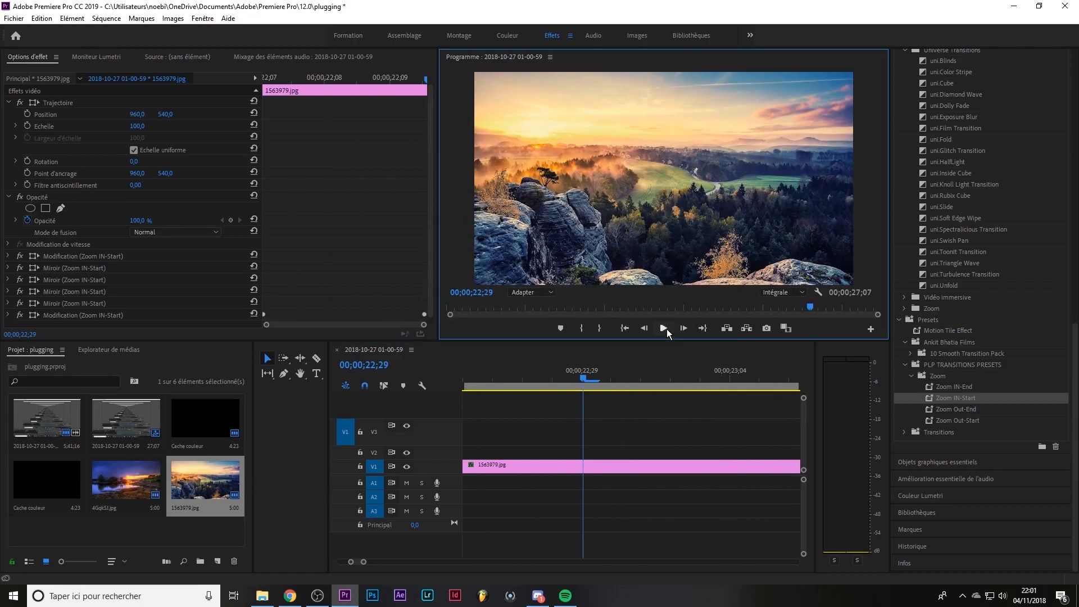
left_click_drag(345, 562, 339, 562)
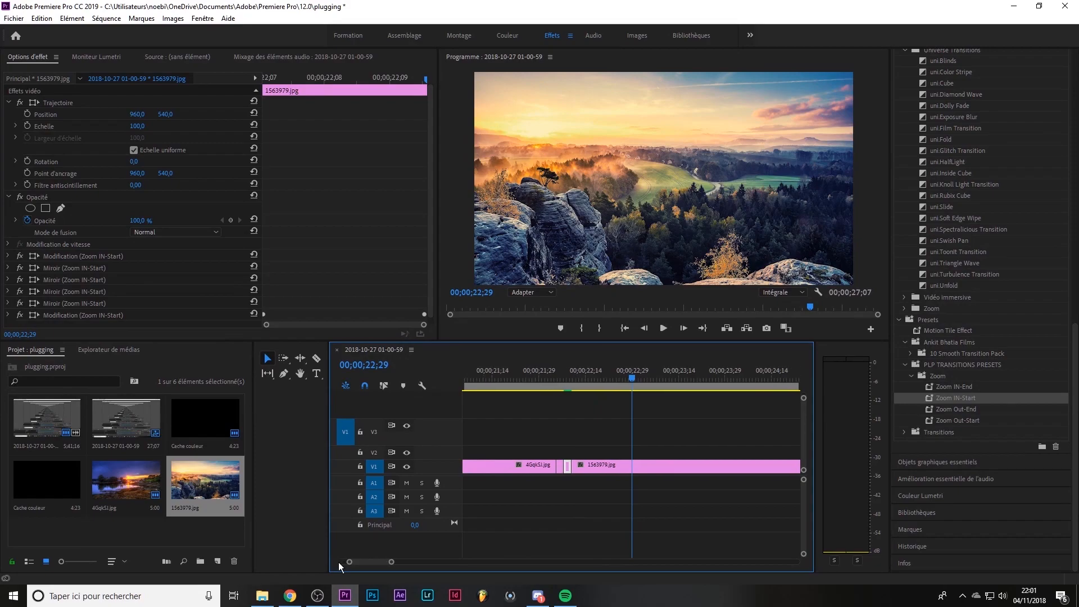
left_click(550, 381)
mouse_move(549, 400)
left_mouse_down()
mouse_move(576, 400)
mouse_move(544, 410)
left_mouse_up()
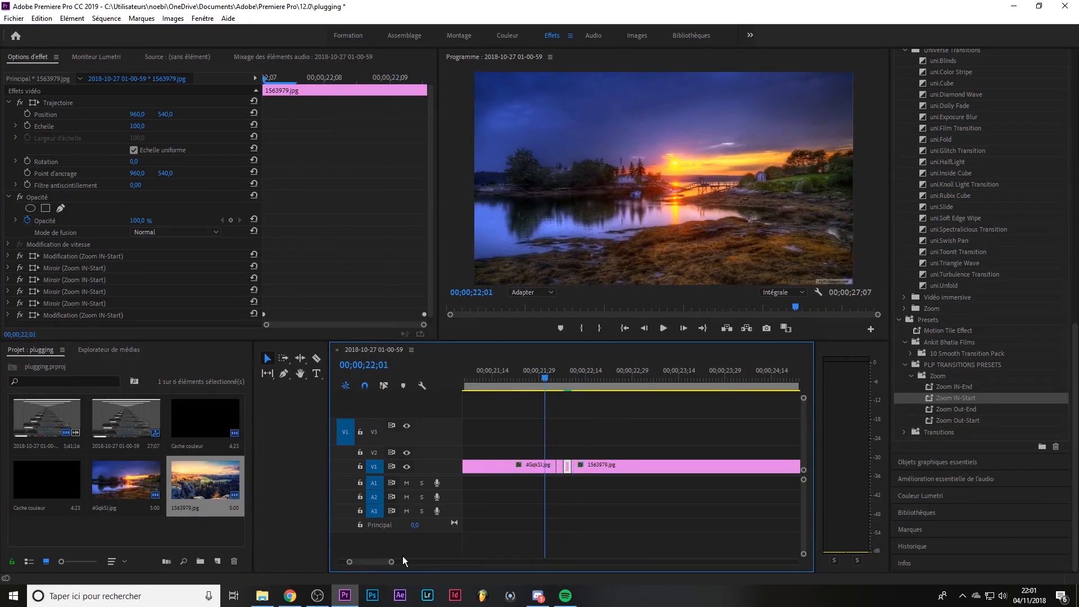
left_click_drag(391, 563, 372, 562)
left_click(663, 328)
left_click(662, 333)
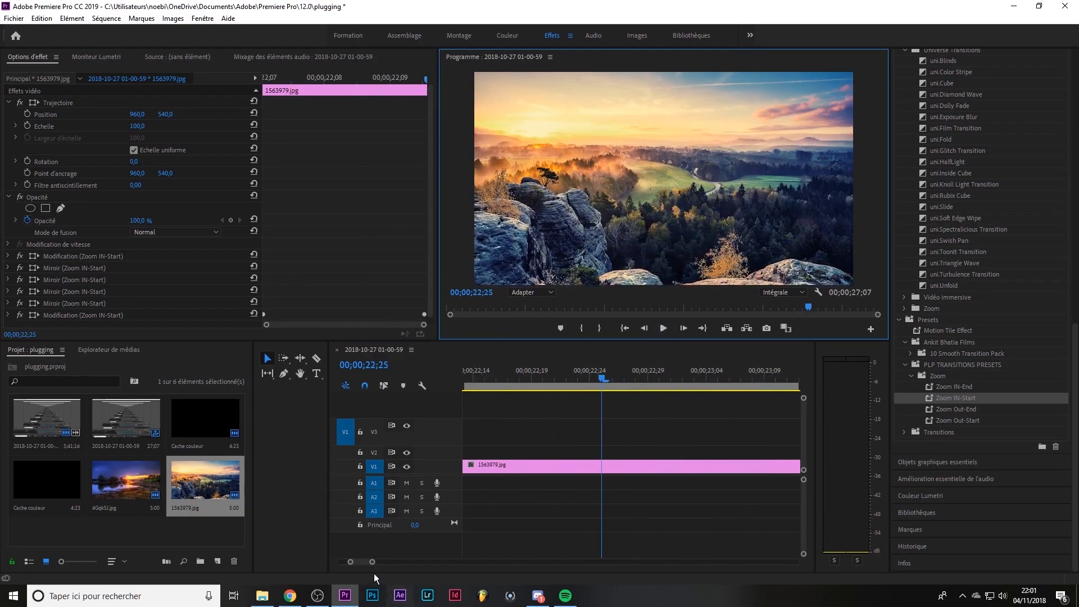
Step: Delete the two short zoom pieces from V1 and close the gap so 4GqkSJ.jpg and 1563979.jpg meet at 00;00;22;07
left_click_drag(347, 561, 341, 560)
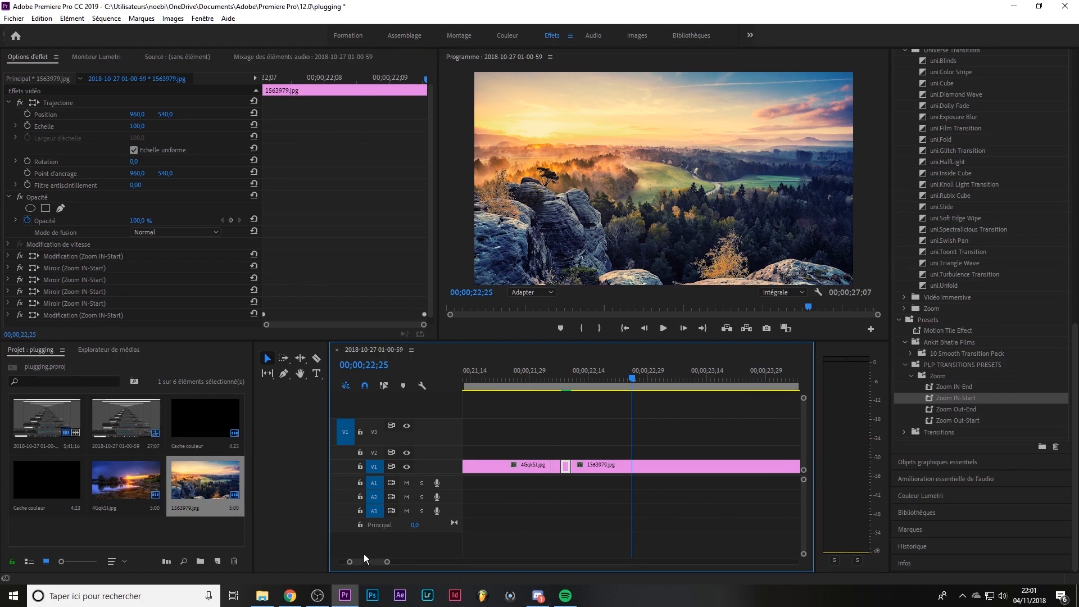
left_click_drag(386, 563, 411, 562)
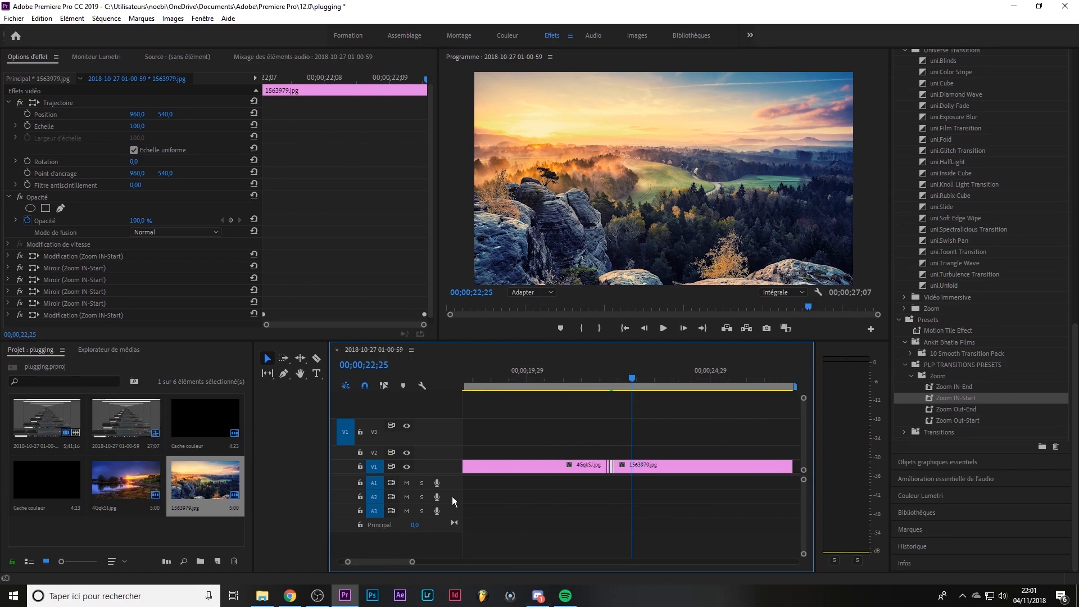
left_click_drag(634, 370, 610, 378)
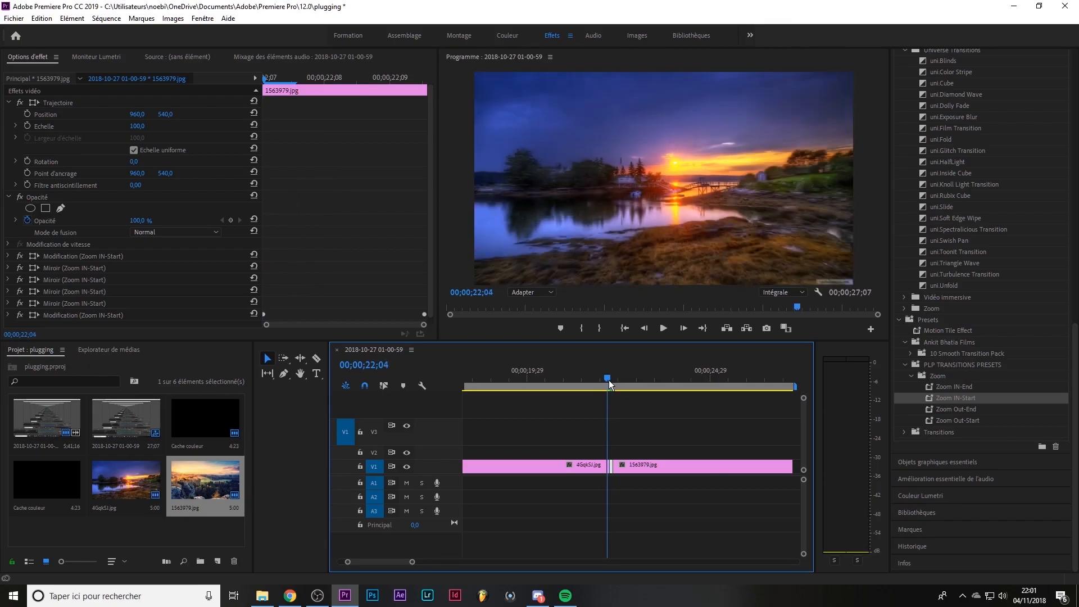
left_click_drag(347, 564, 384, 562)
left_click(636, 467)
left_click_drag(633, 381, 642, 385)
left_click(641, 470)
left_click(35, 257)
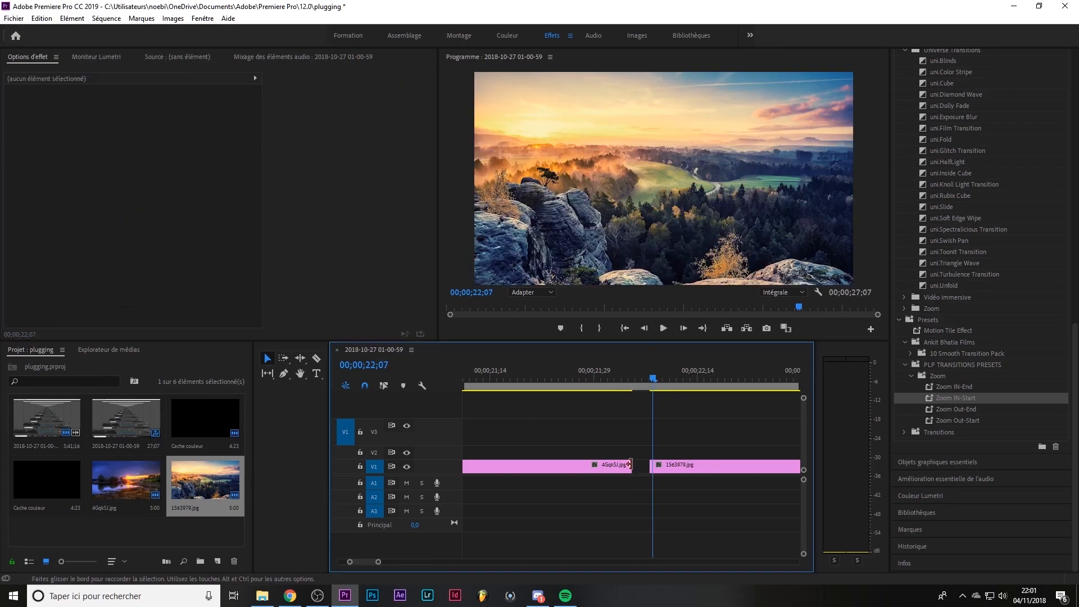
left_click_drag(631, 468, 649, 467)
Step: Split the 4GqkSJ.jpg clip at 00;00;22;02, five frames before its cut to 1563979.jpg
left_click(648, 382)
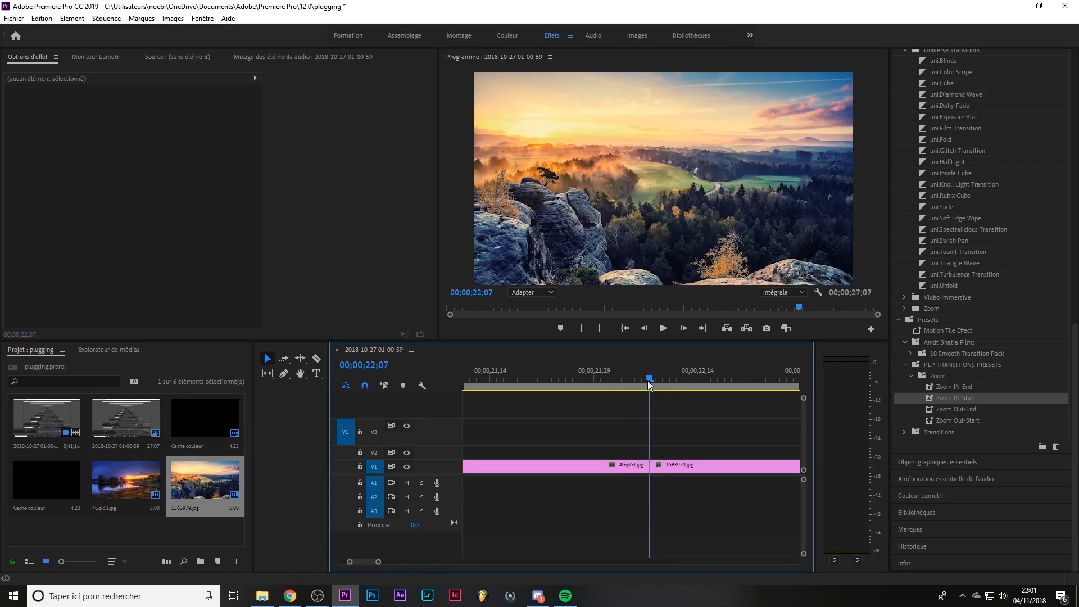
key("Left")
key("Left")
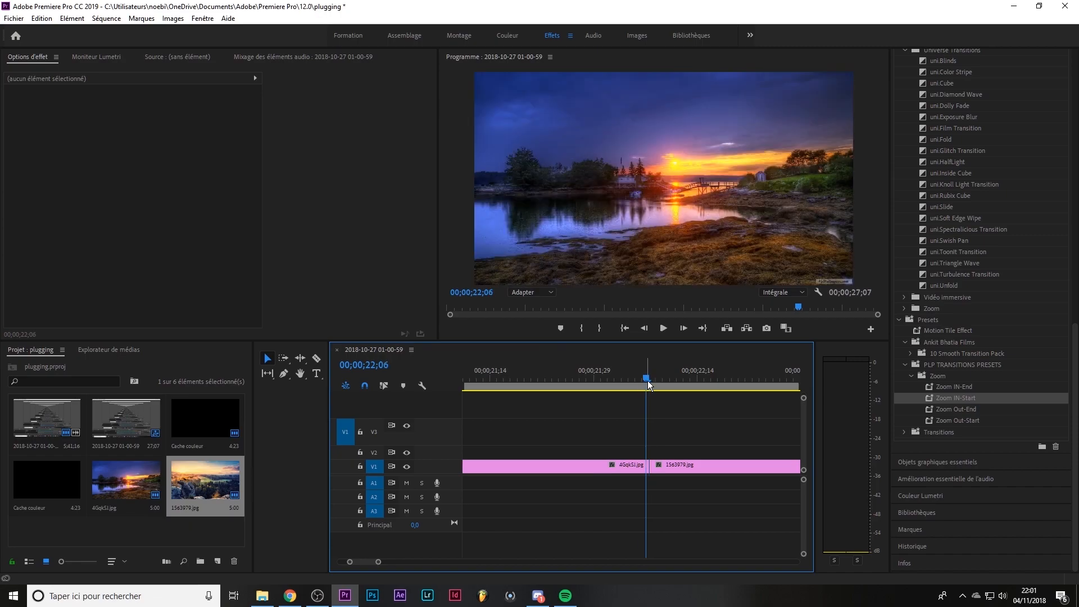
key("Left")
key("Left")
key("Left")
key("c")
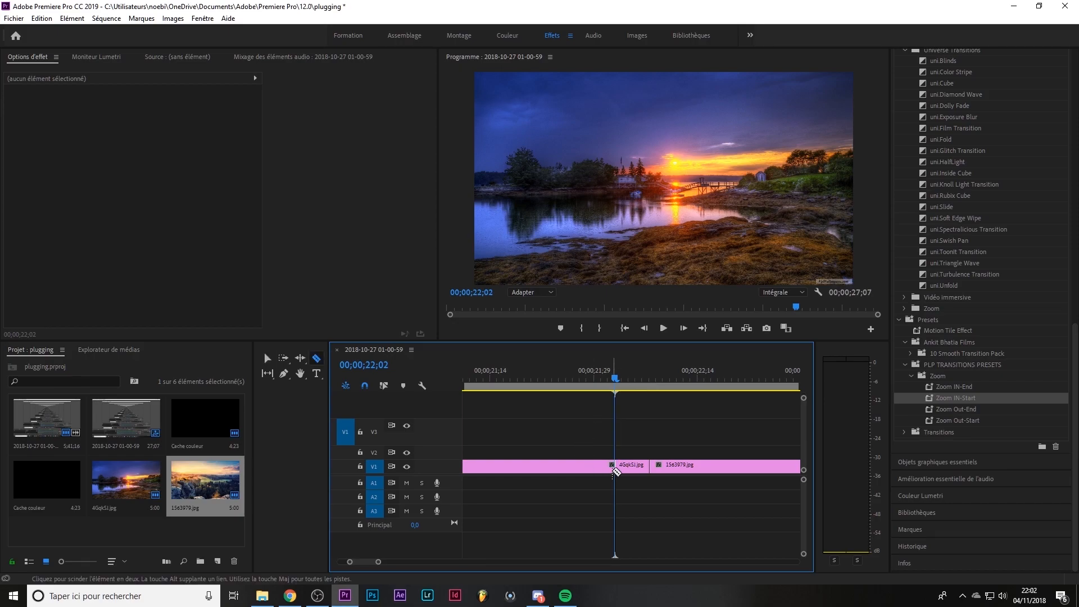
left_click(614, 466)
key("v")
Step: Apply the Spin Left transition preset to the short 4GqkSJ.jpg piece and render that selection
left_click(904, 432)
left_click(907, 443)
left_click_drag(945, 456, 630, 470)
left_click(636, 382)
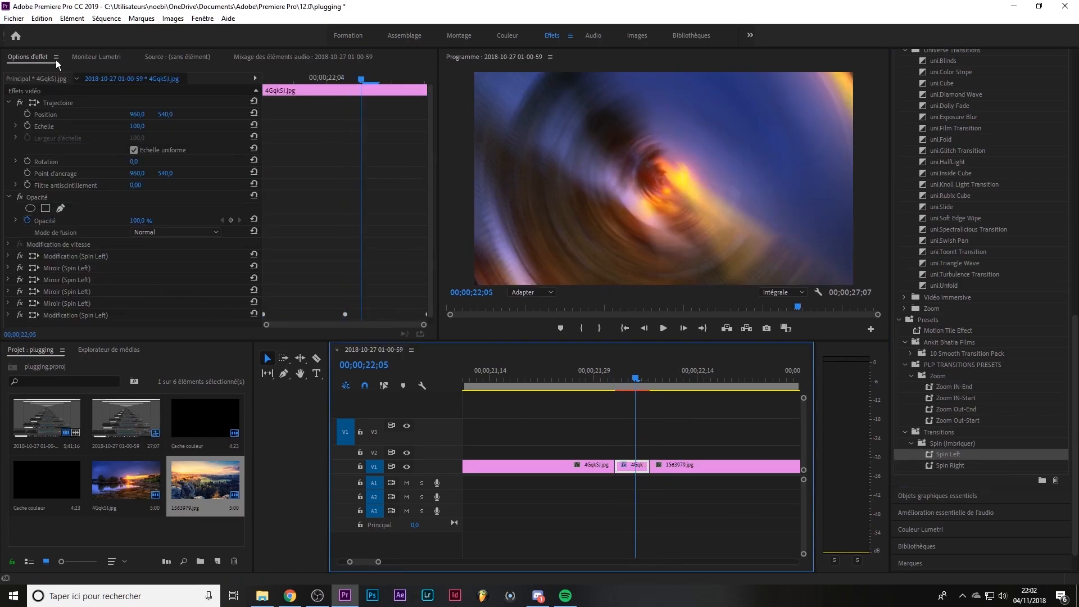
left_click(106, 18)
left_click(135, 71)
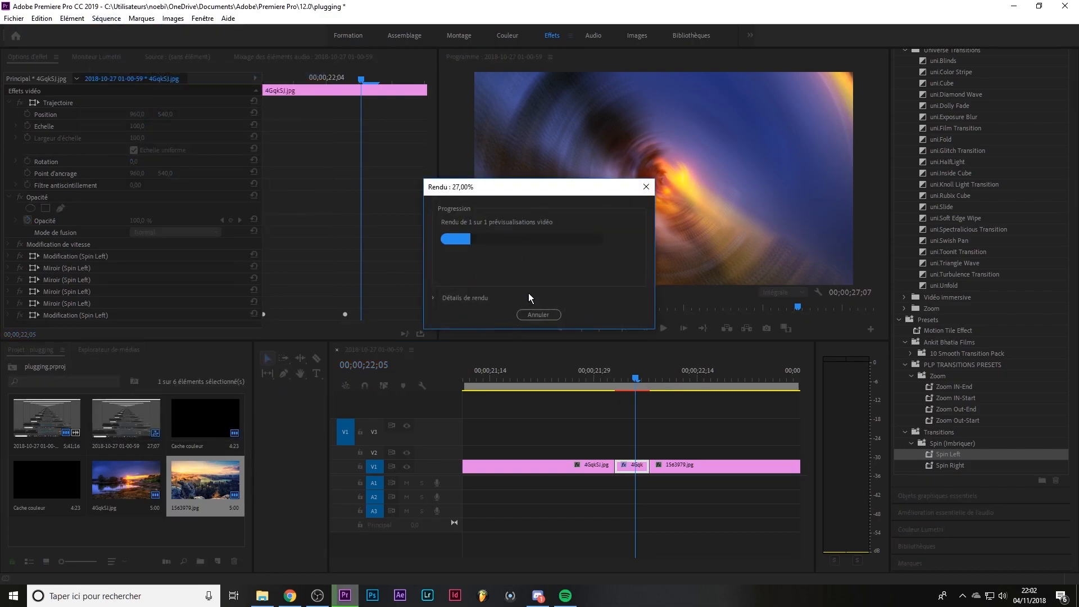
Step: Play back the spin transition from 00;00;22;00 and save the project
left_click(664, 328)
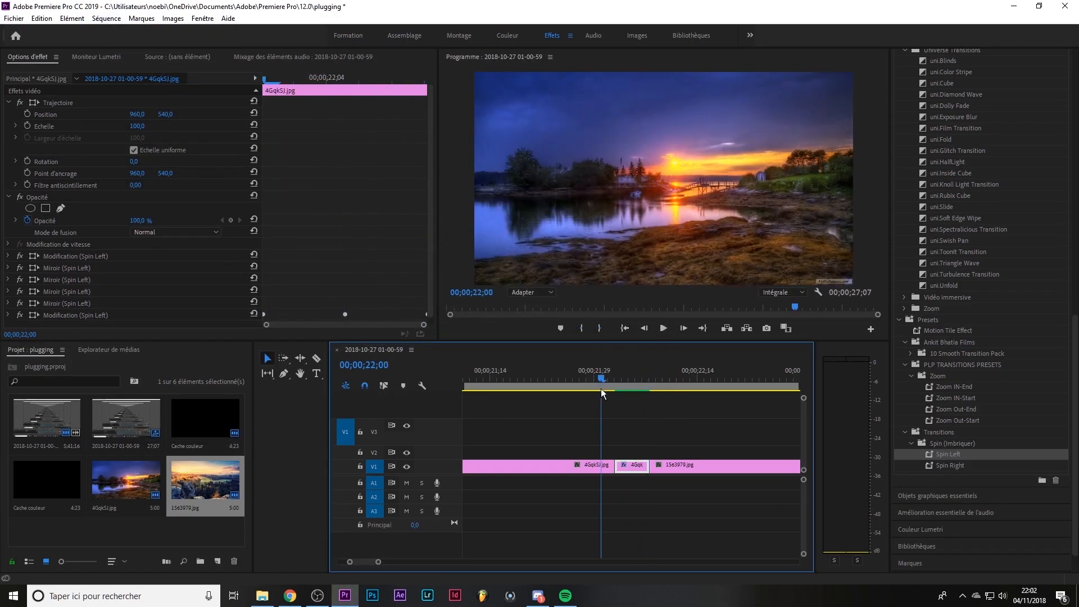
left_click(666, 328)
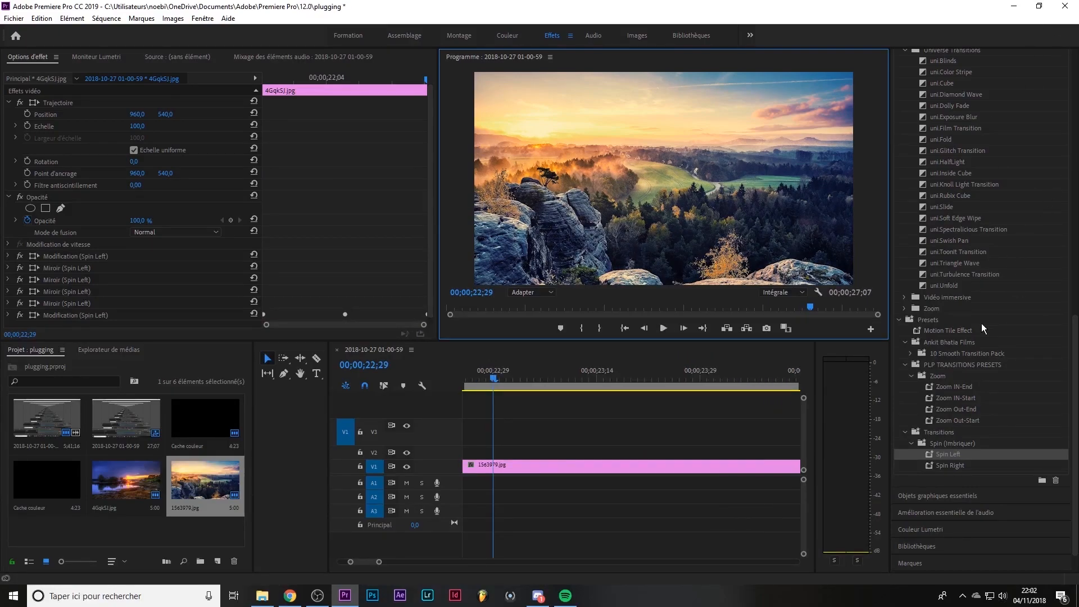
scroll(961, 314, "down", 2)
key("ctrl+s")
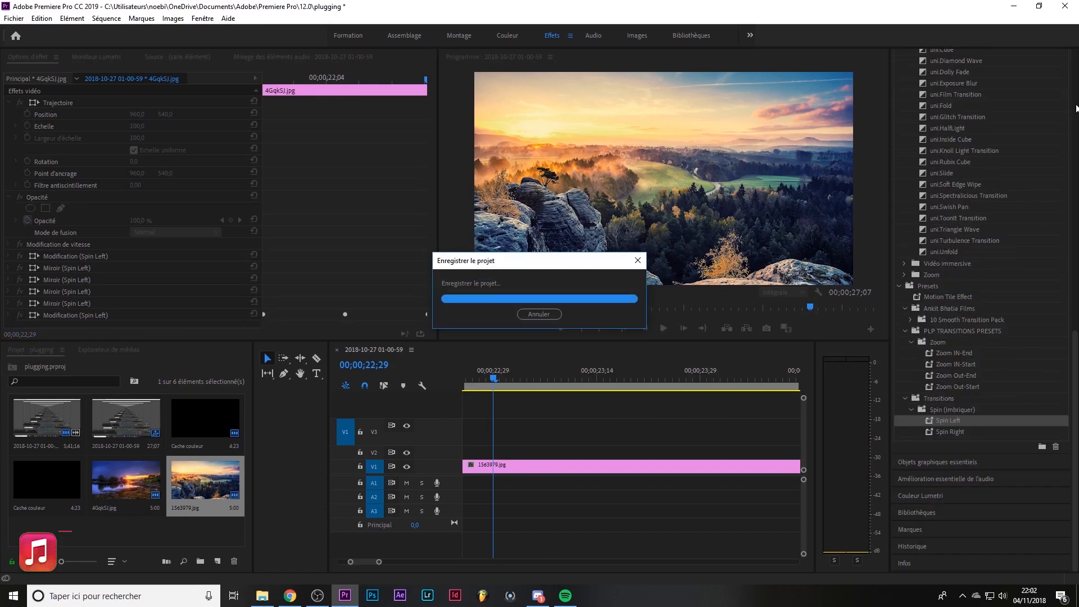
Step: Apply the Universe effect uni.Blur to the 1563979.jpg clip on V1
scroll(1026, 275, "up", 10)
scroll(956, 289, "down", 5)
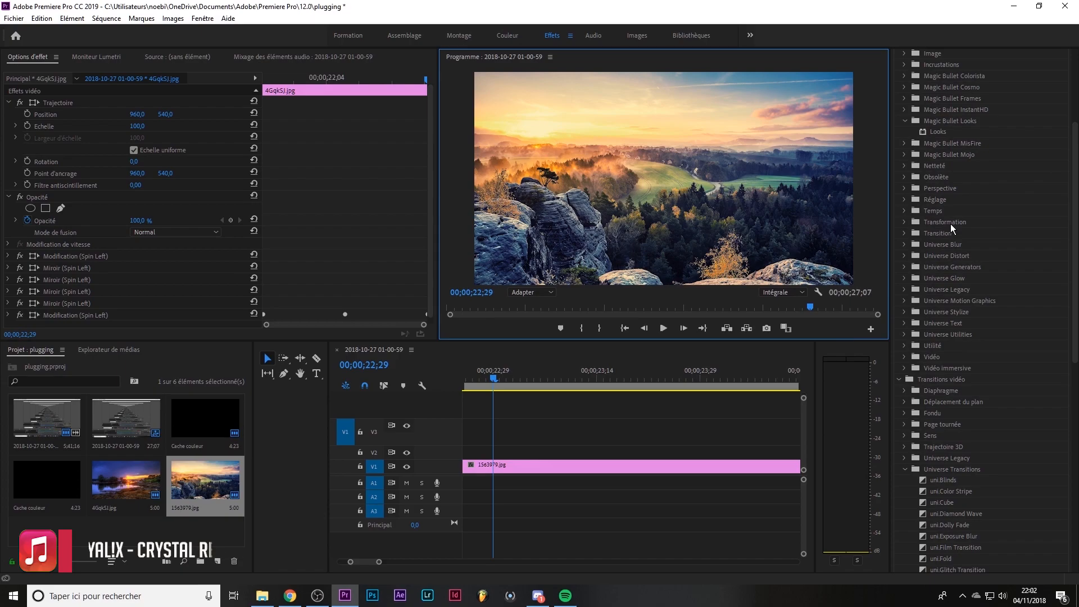
scroll(950, 224, "up", 5)
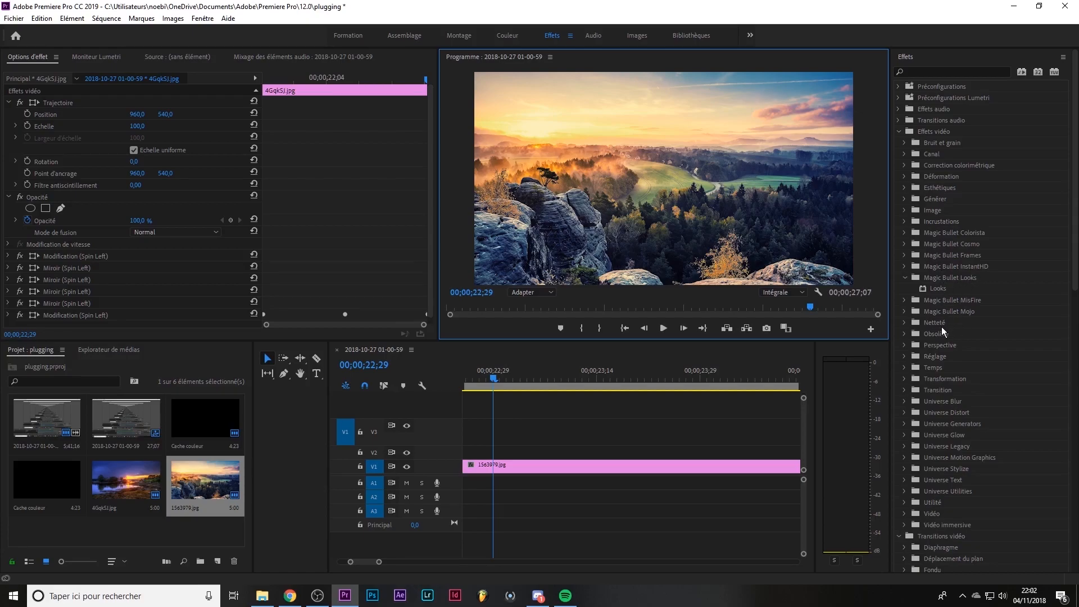
left_click(904, 402)
left_click(931, 413)
left_click(501, 380)
left_click_drag(932, 413, 561, 465)
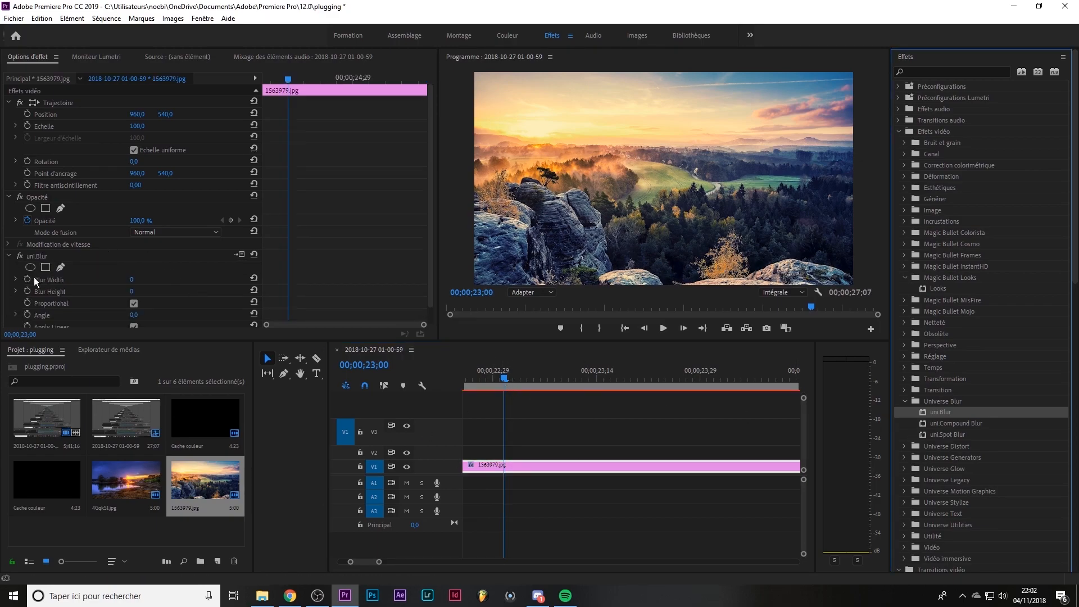
Step: Try a Blur Width of 30 in the uni.Blur effect and remove the effect from 1563979.jpg
mouse_move(132, 279)
left_mouse_down()
mouse_move(168, 279)
mouse_move(143, 279)
mouse_move(136, 292)
mouse_move(146, 292)
left_mouse_up()
left_click(38, 250)
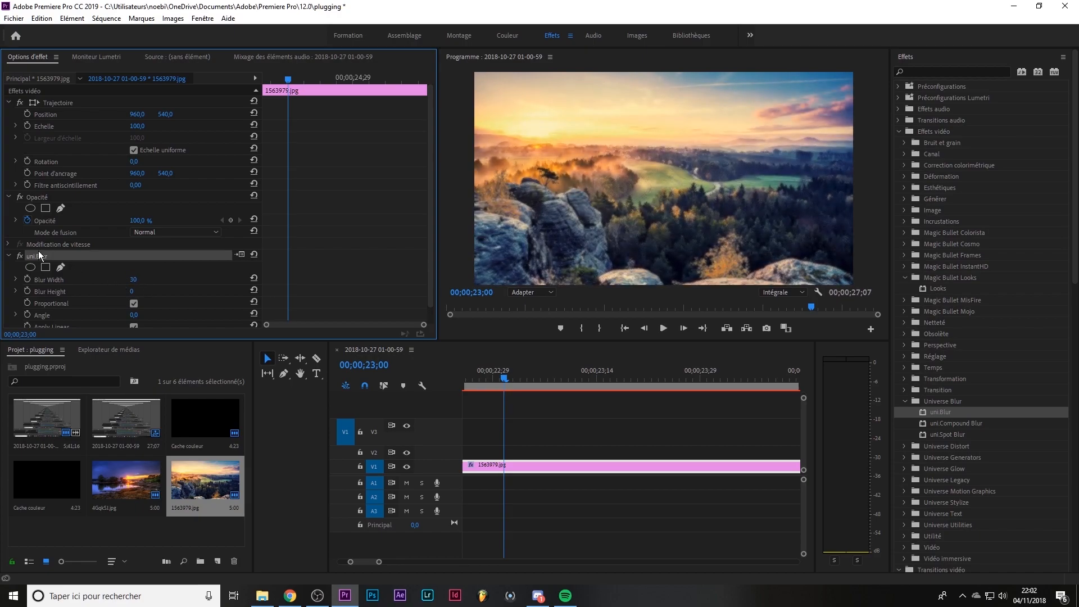
key("Delete")
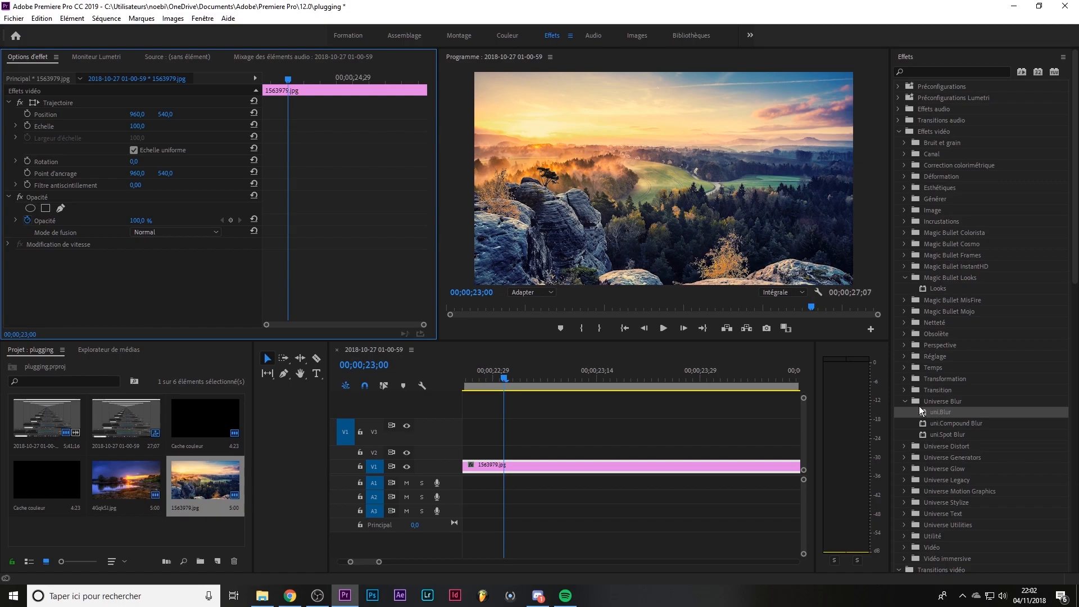
Step: Try the uni.Heatwave effect on 1563979.jpg, raising Heat Intensity and lowering it to 0, and remove the effect
left_click(905, 445)
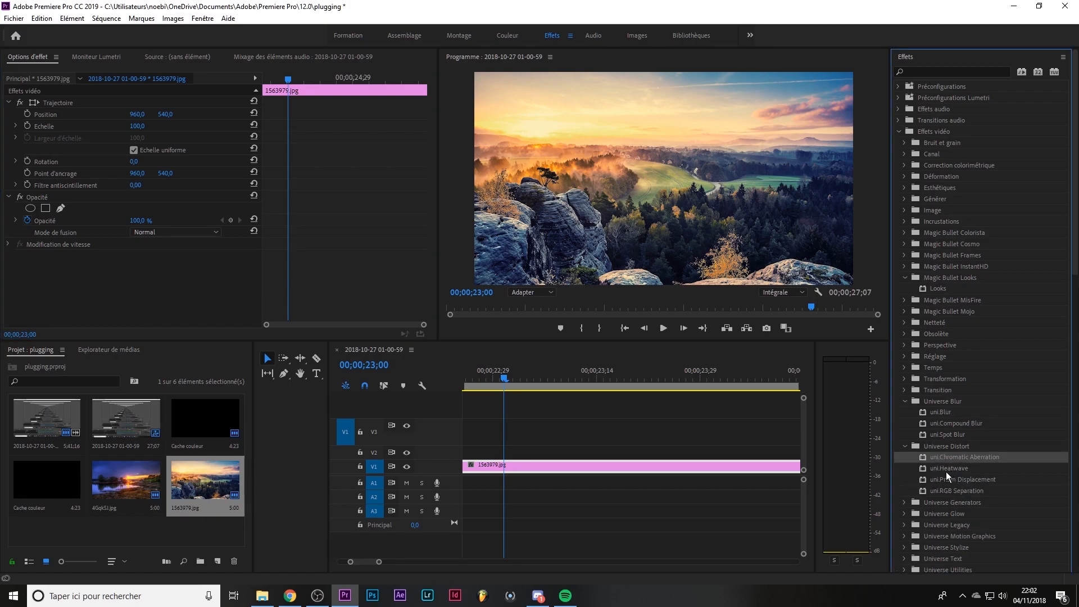
left_click_drag(953, 470, 568, 473)
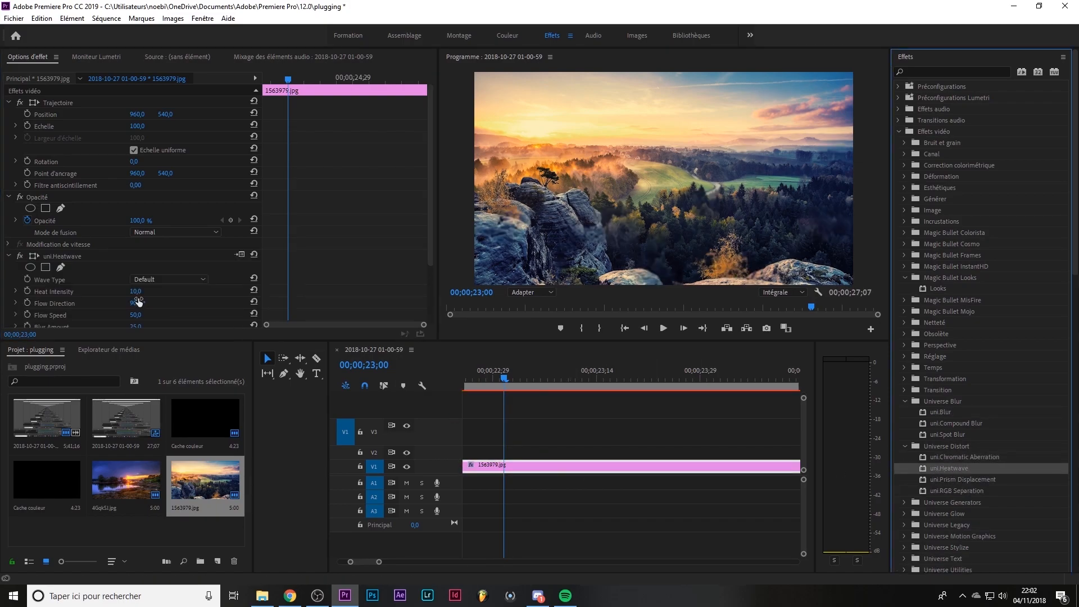
left_click_drag(135, 291, 186, 292)
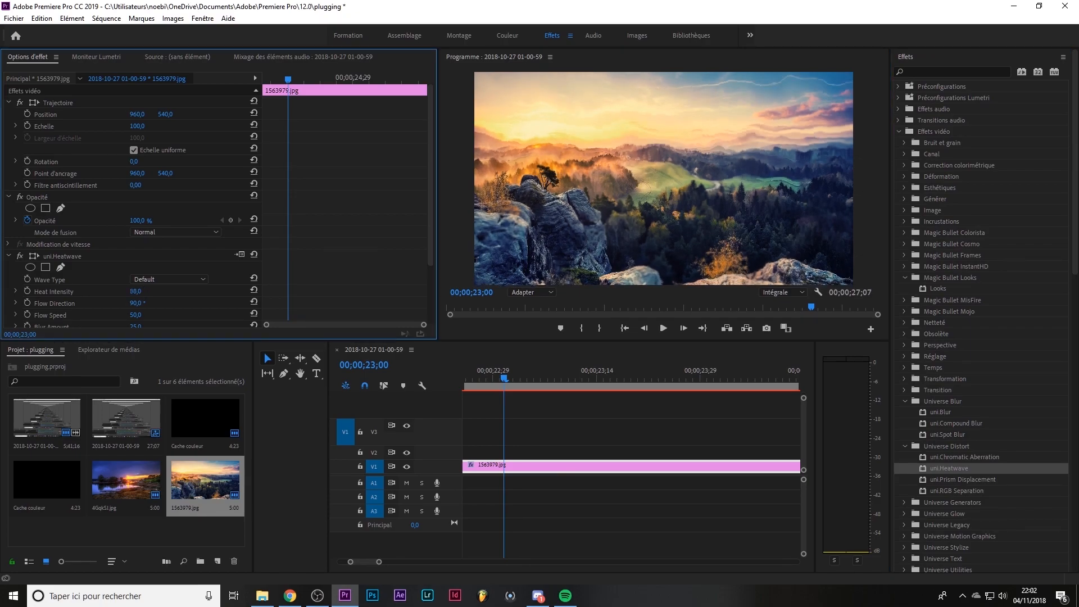
left_click_drag(186, 291, 130, 291)
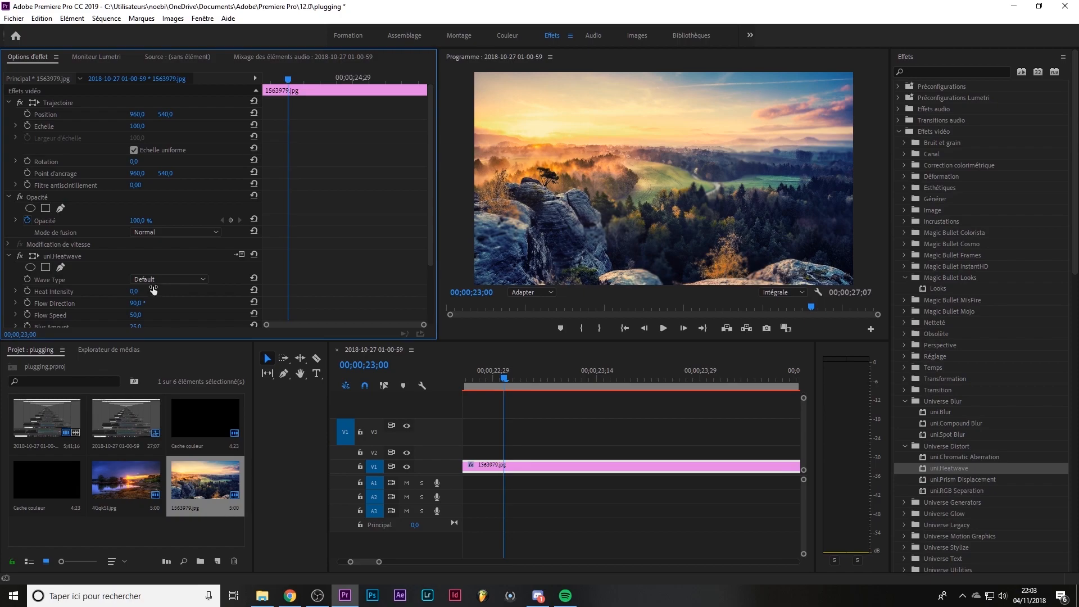
left_click(55, 256)
key("Delete")
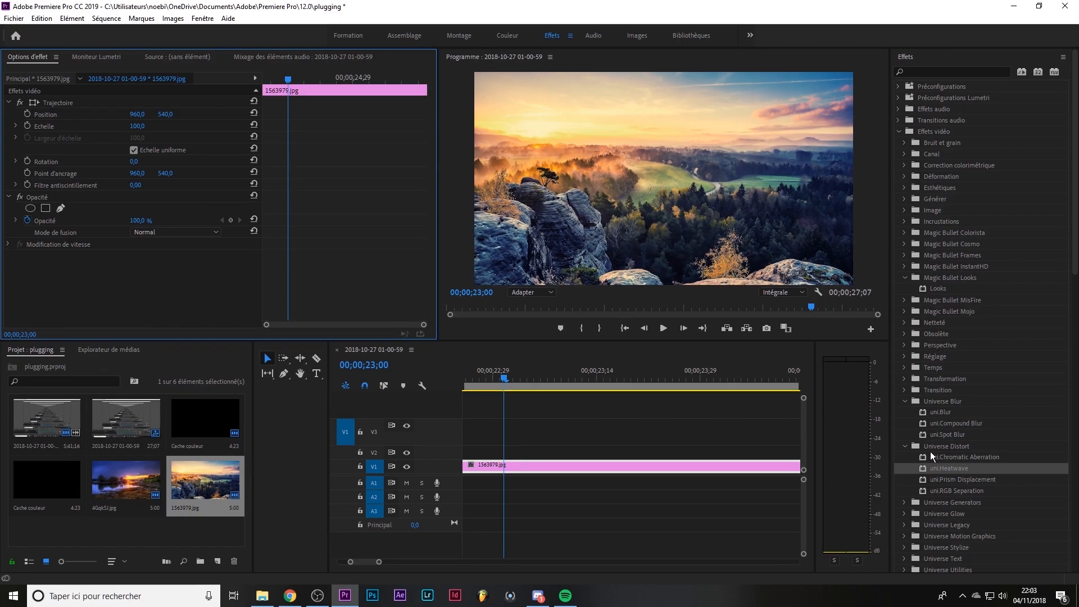
Step: Try the Universe Generators effect uni.Fractal Background on the 1563979.jpg clip and remove it
left_click(904, 502)
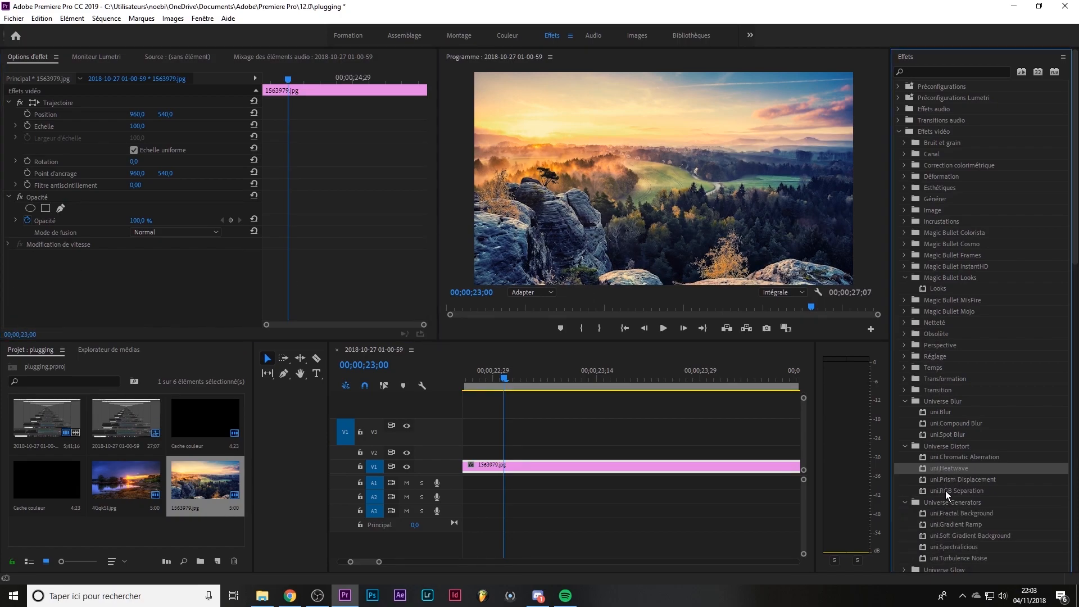
left_click(968, 490)
scroll(960, 504, "down", 5)
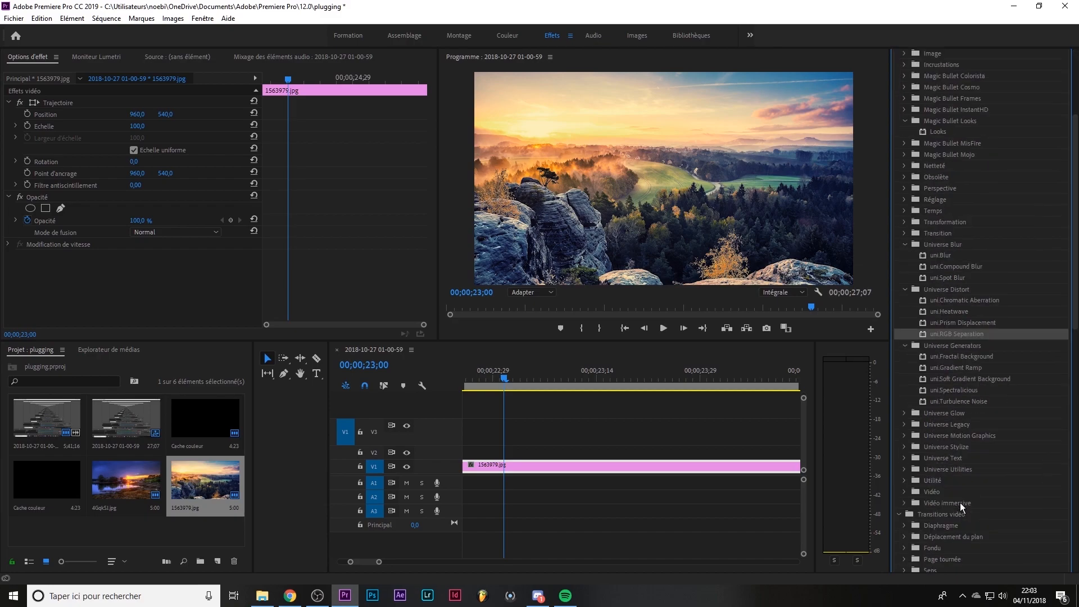
left_click_drag(949, 357, 536, 464)
left_click(60, 255)
key("Delete")
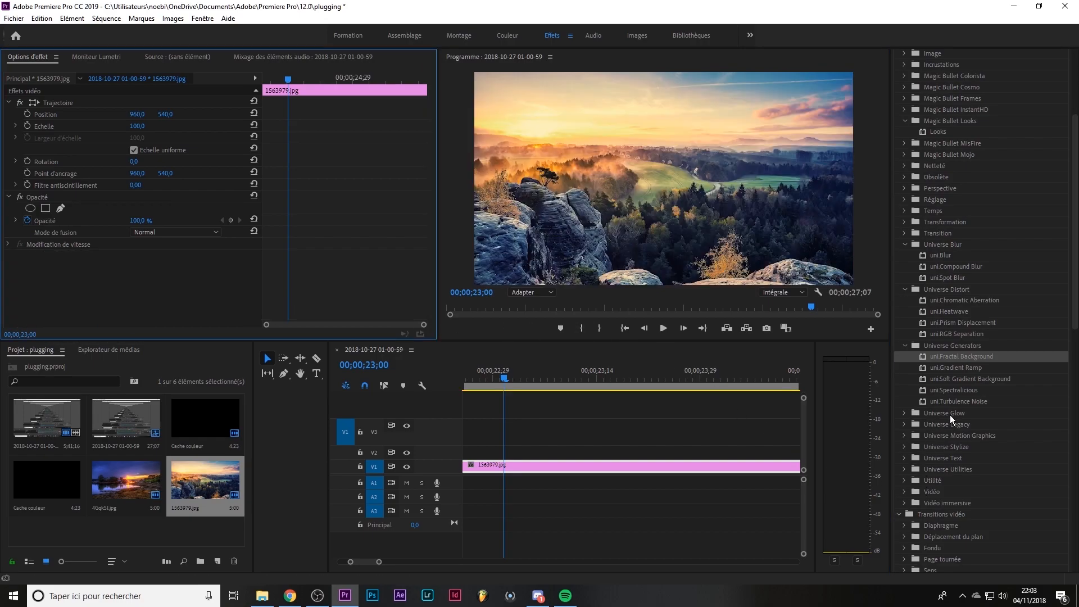
Step: Try the uni.Turbulence Noise generator on the 1563979.jpg clip and remove it
left_click_drag(957, 404, 544, 460)
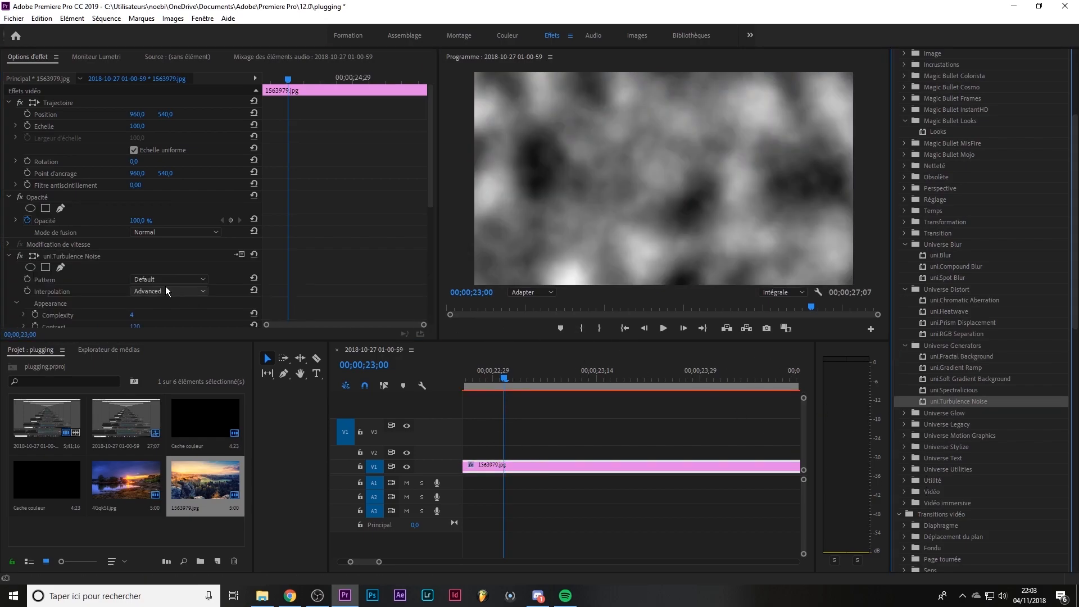
left_click(88, 253)
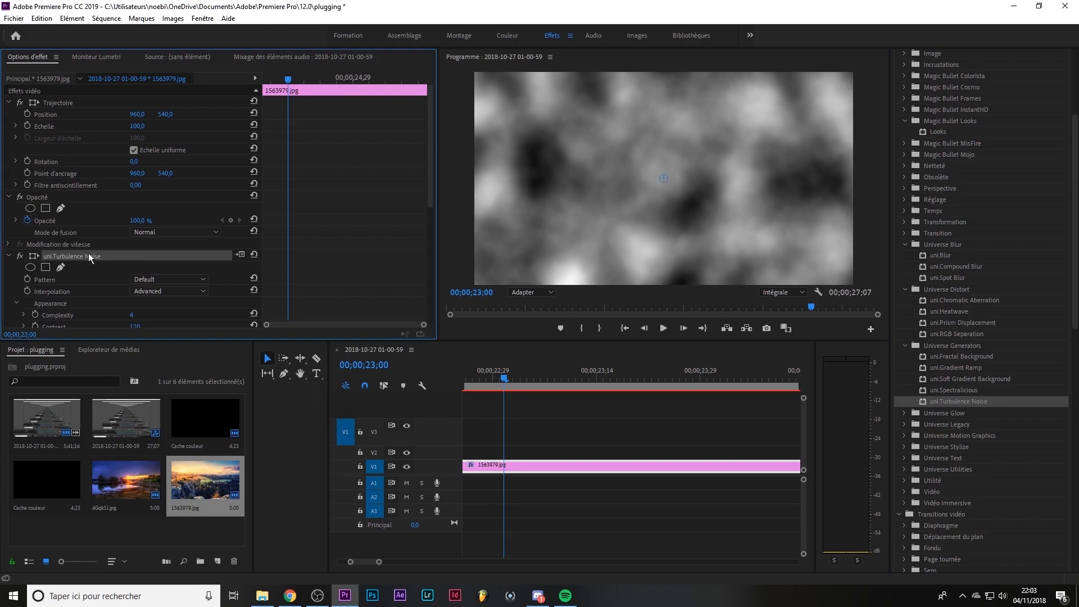
key("Delete")
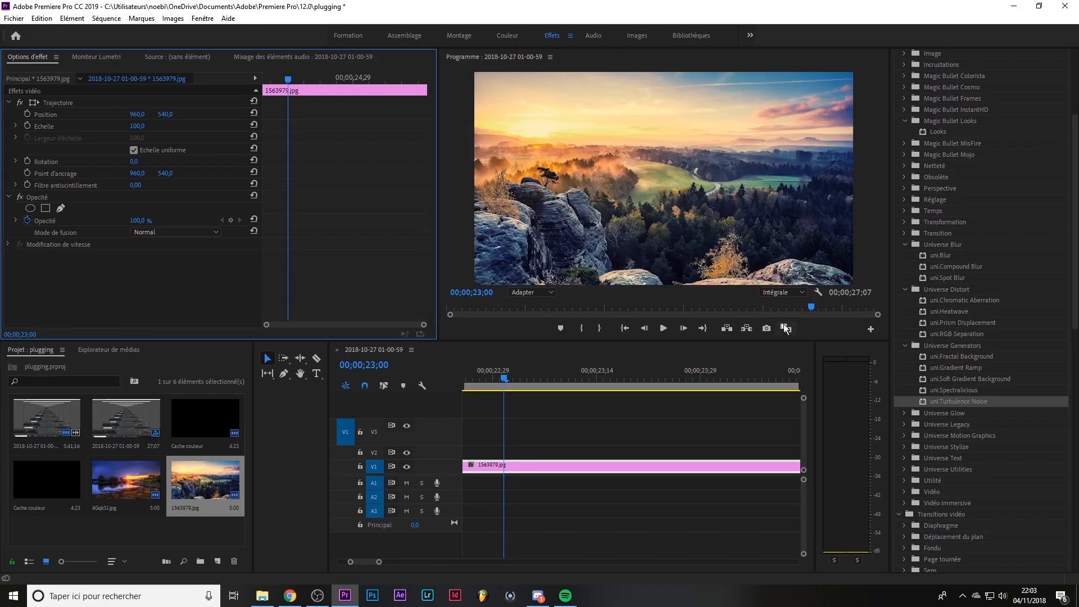
Step: Try the Universe Glow effect uni.Edge Glow on the 1563979.jpg clip and remove it
left_click(906, 413)
left_click_drag(951, 435, 556, 464)
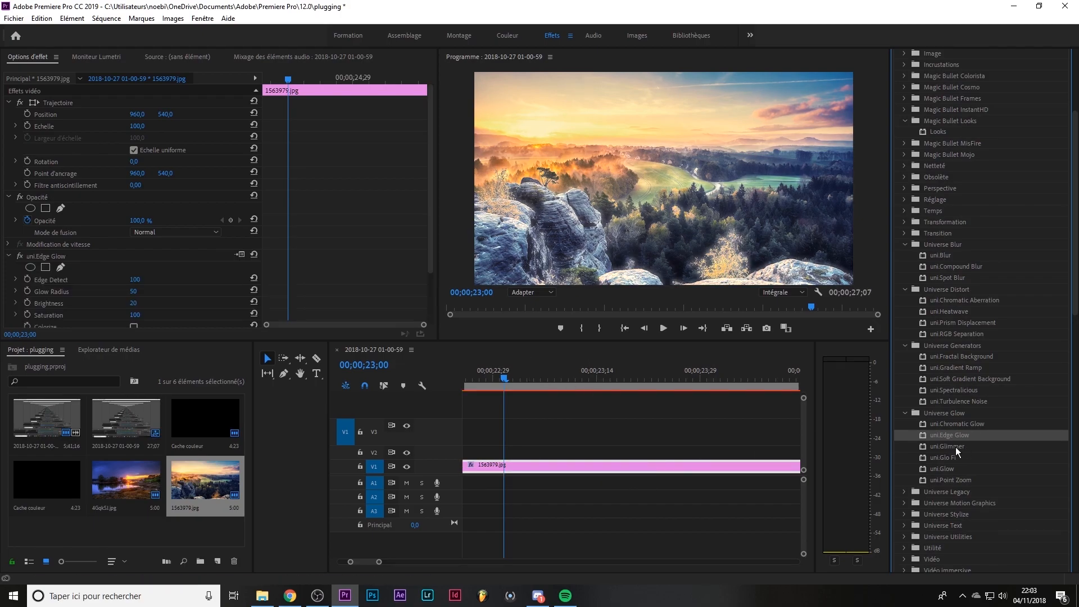
key("Delete")
Step: Try the Universe Legacy effect uni.Holomatrix EZ Legacy on the 1563979.jpg clip and remove it
scroll(919, 322, "down", 5)
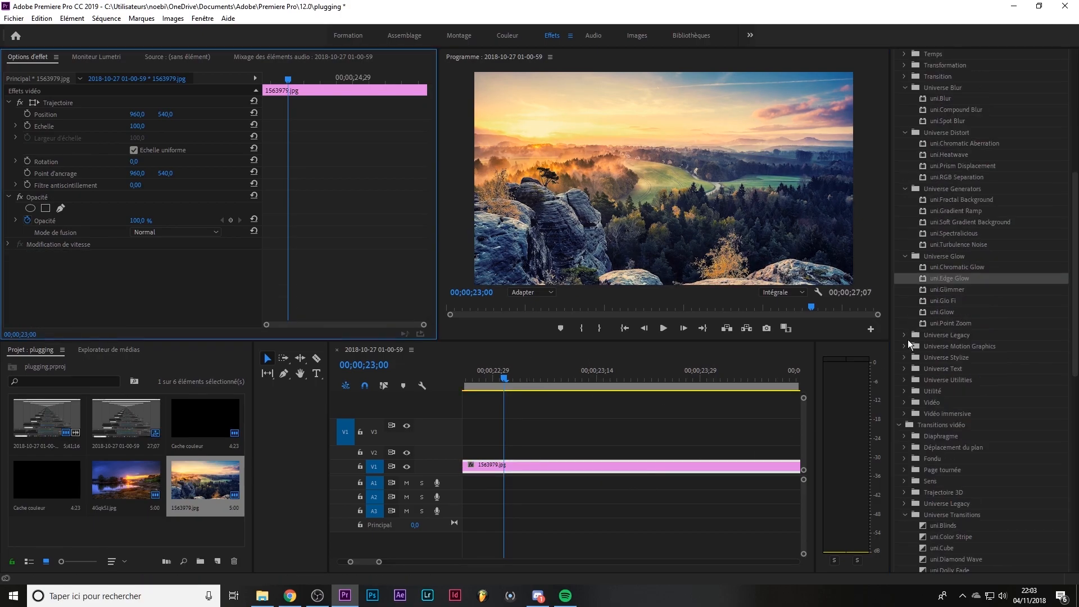
left_click(905, 335)
scroll(959, 367, "down", 5)
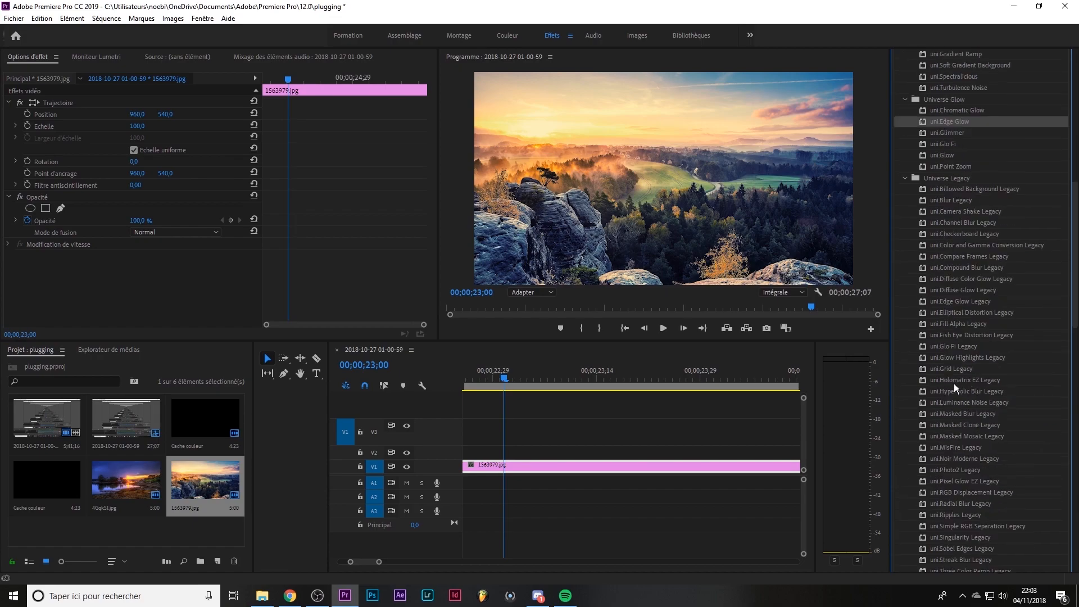
left_click_drag(958, 383, 576, 466)
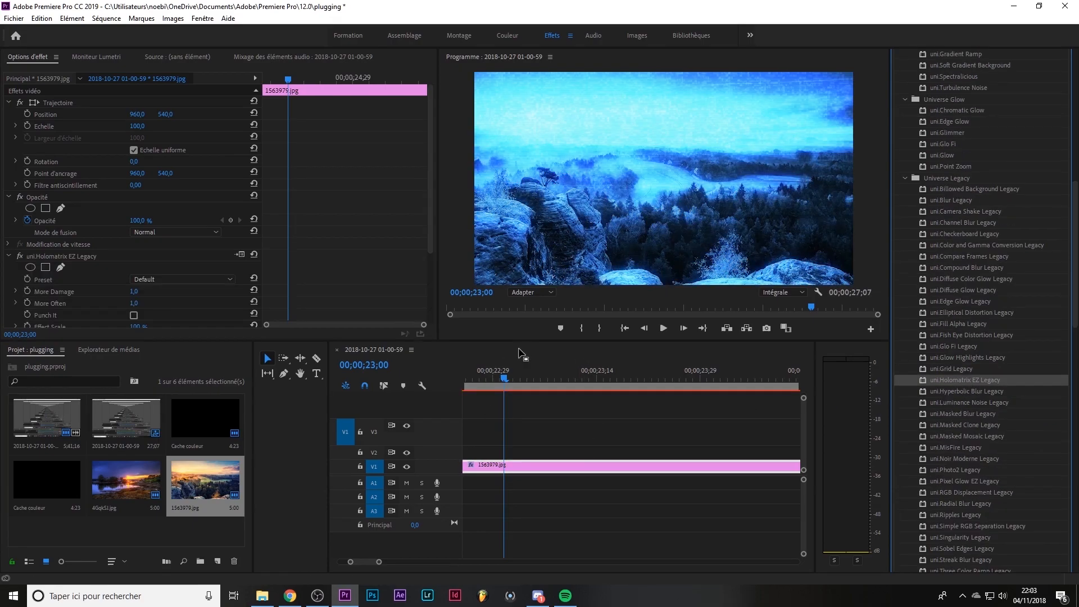
left_click(72, 256)
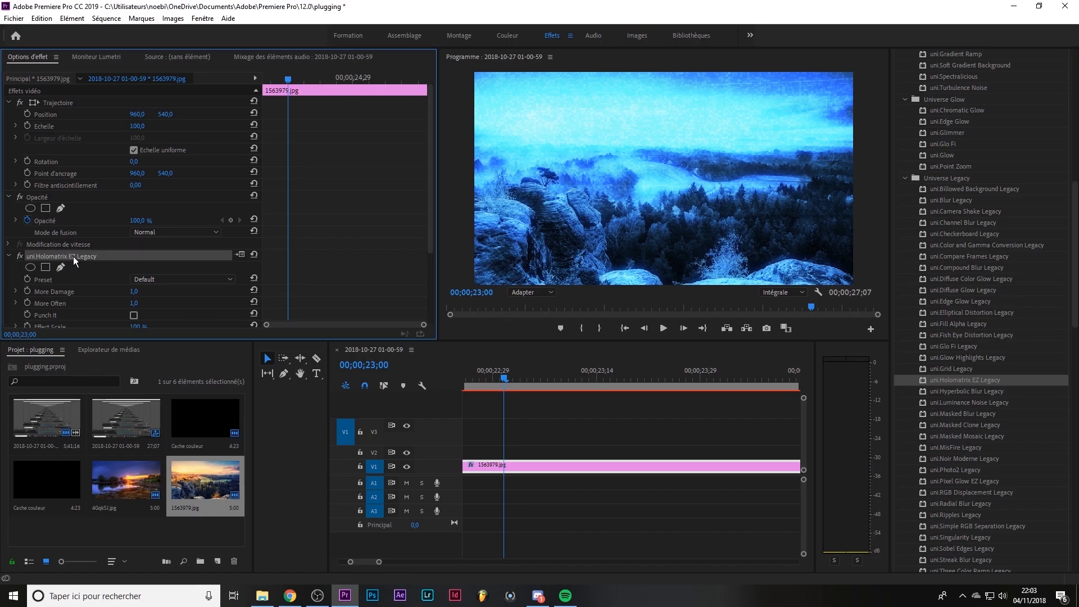
key("Delete")
Step: Try the Universe Motion Graphics effect uni.Line on the 1563979.jpg clip and remove it
scroll(986, 442, "down", 10)
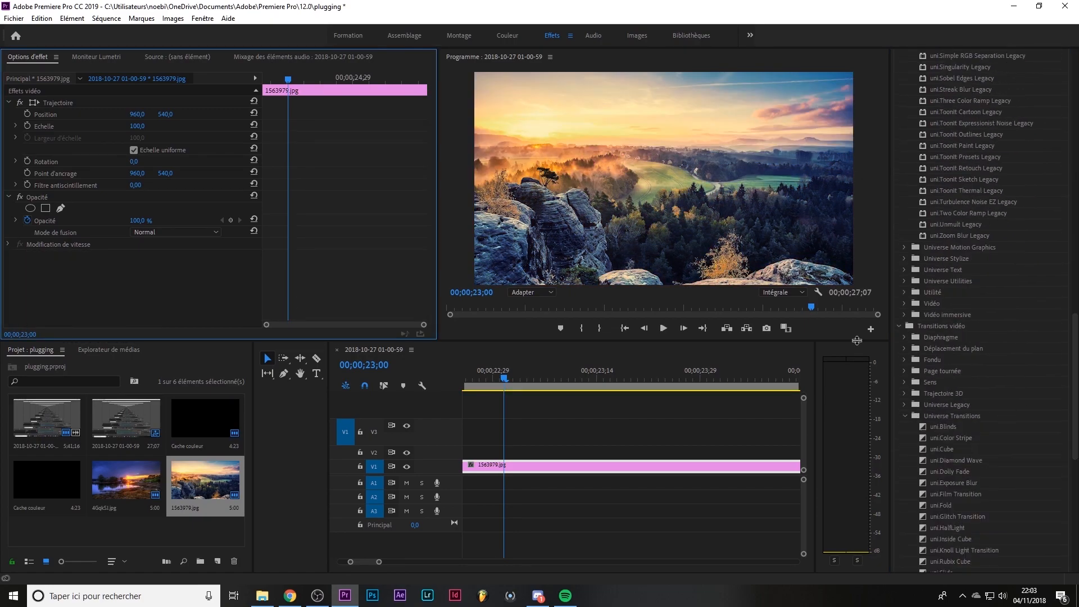
left_click(905, 247)
left_click_drag(941, 268, 550, 465)
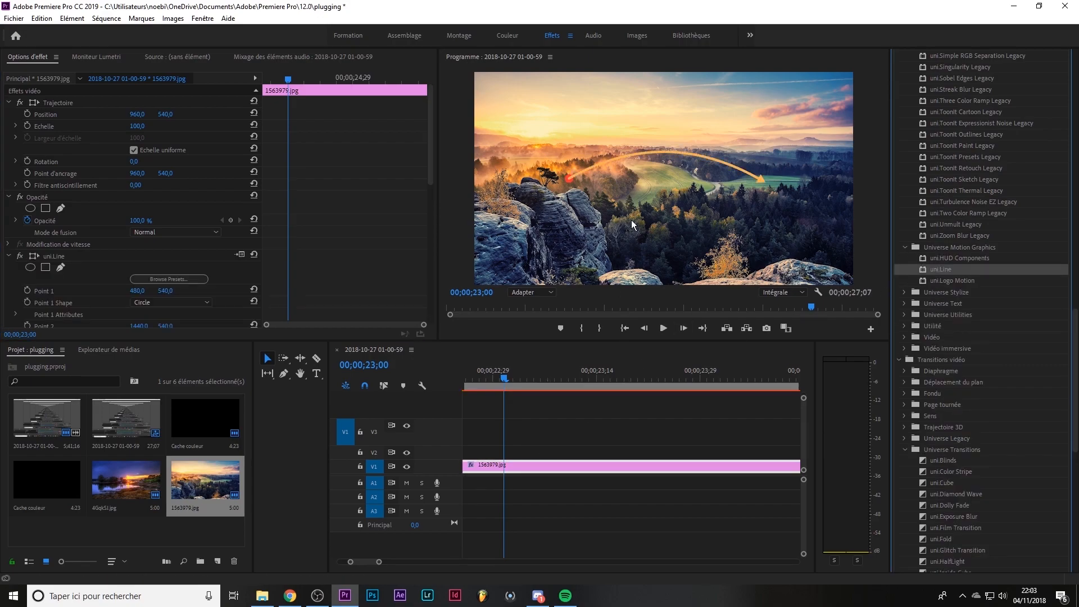
left_click(57, 255)
key("Delete")
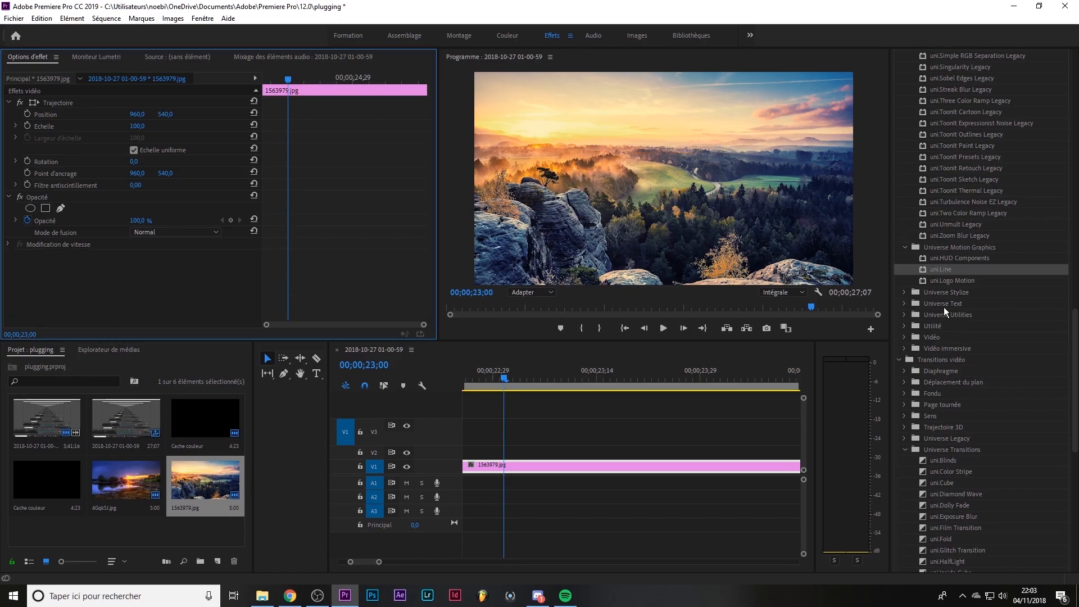
Step: Try the Universe Stylize effect uni.Carousel on the 1563979.jpg clip and remove it
left_click(939, 279)
left_click(904, 292)
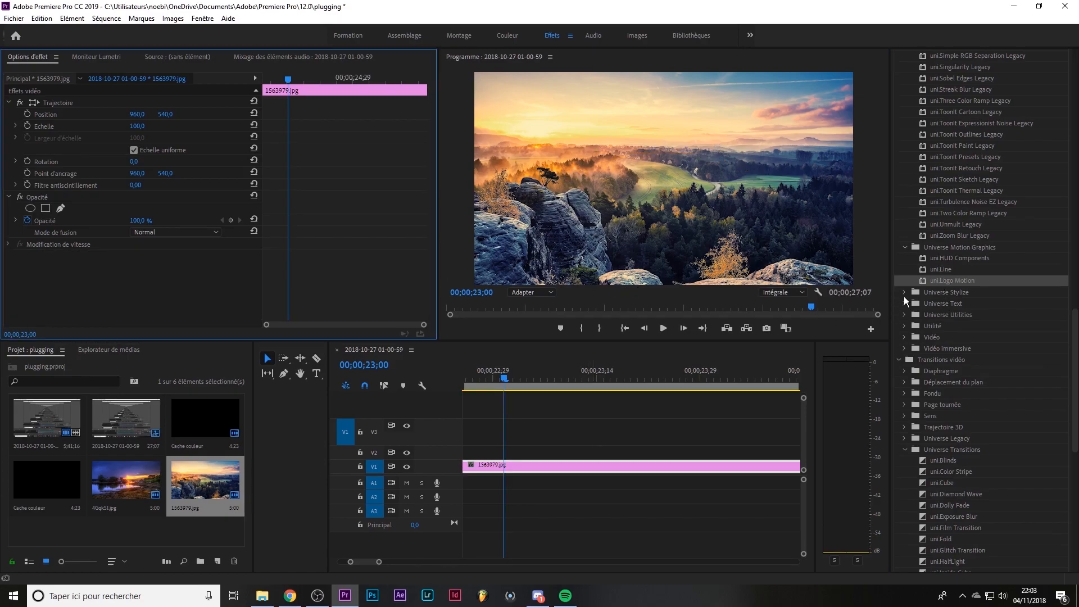
left_click_drag(947, 302, 562, 466)
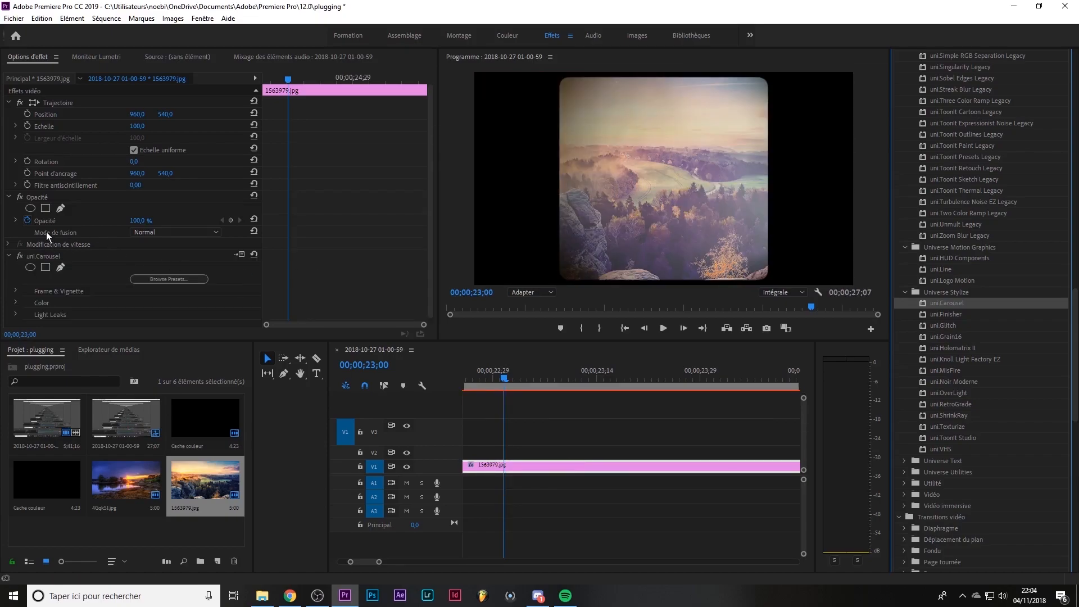
left_click(56, 255)
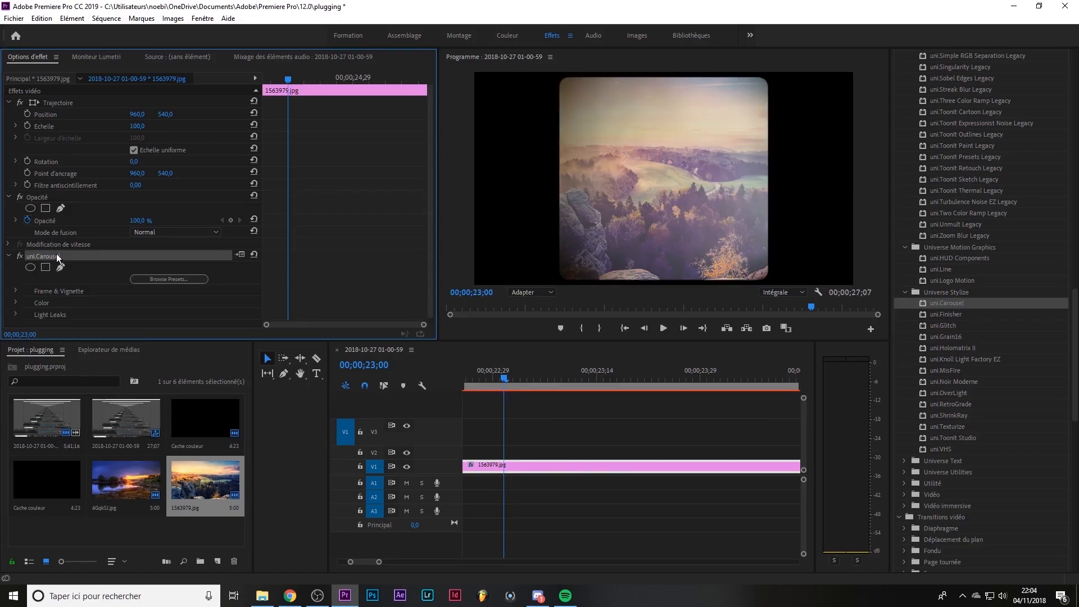
key("Delete")
Step: Try the uni.Finisher and uni.Holomatrix II effects together on the 1563979.jpg clip and remove them
left_click_drag(952, 312, 567, 466)
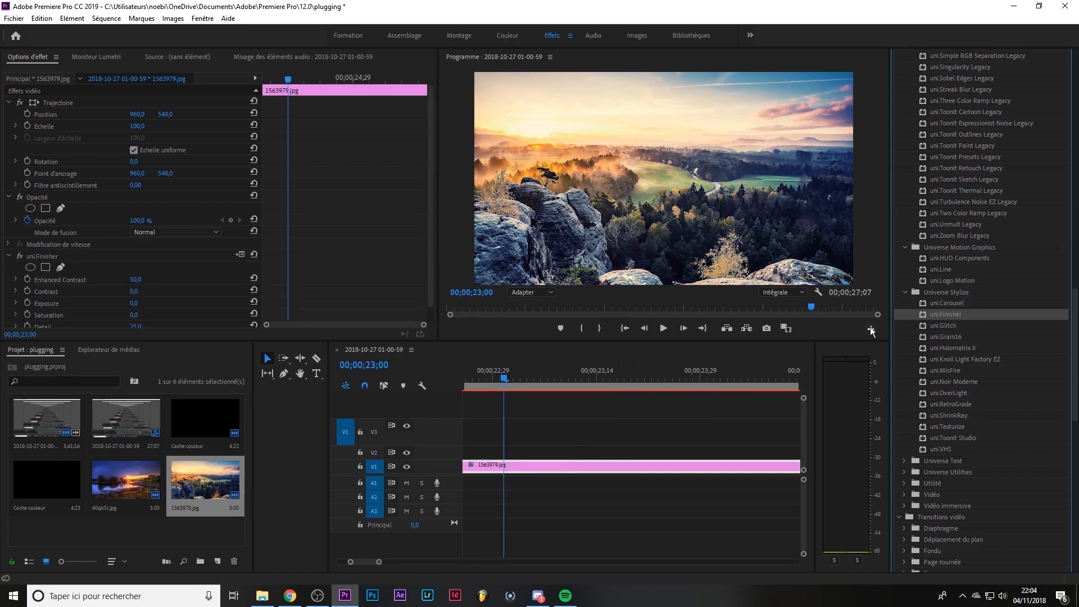
left_click(944, 326)
left_click_drag(952, 350, 362, 306)
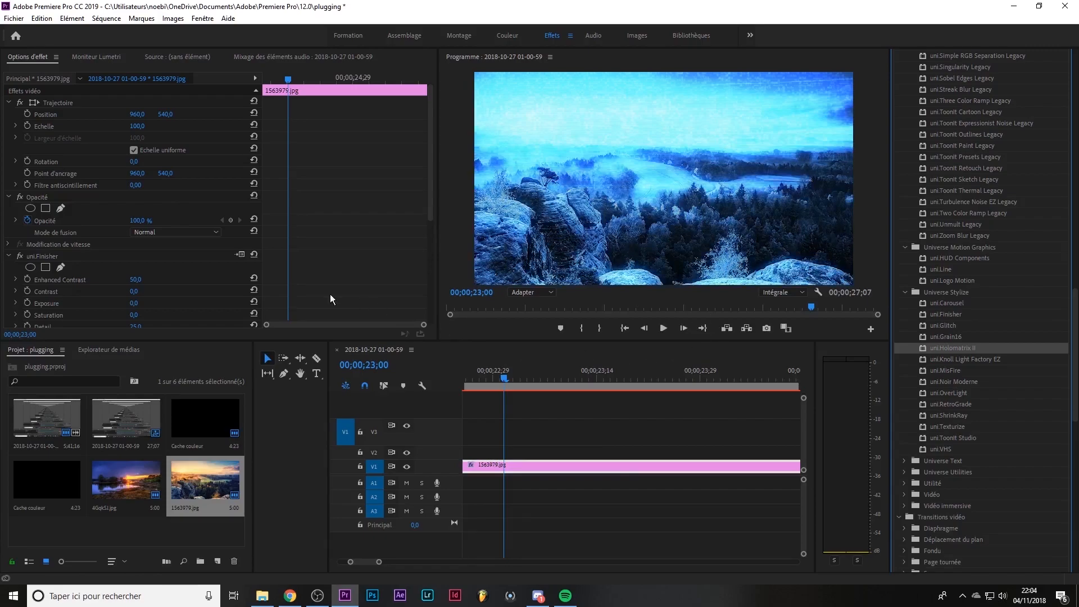
left_click(53, 256)
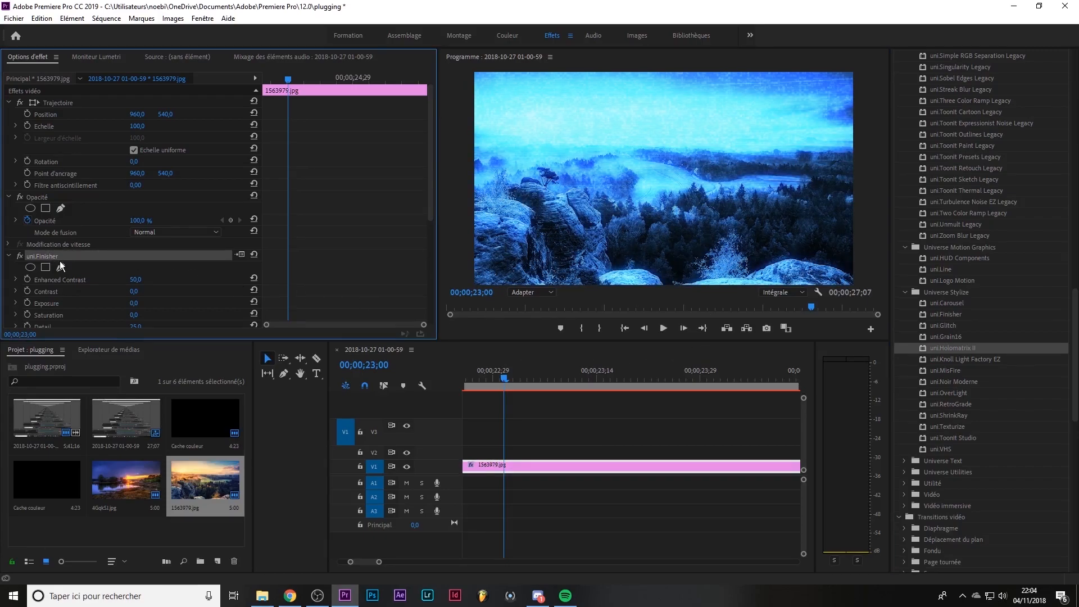
key("Delete")
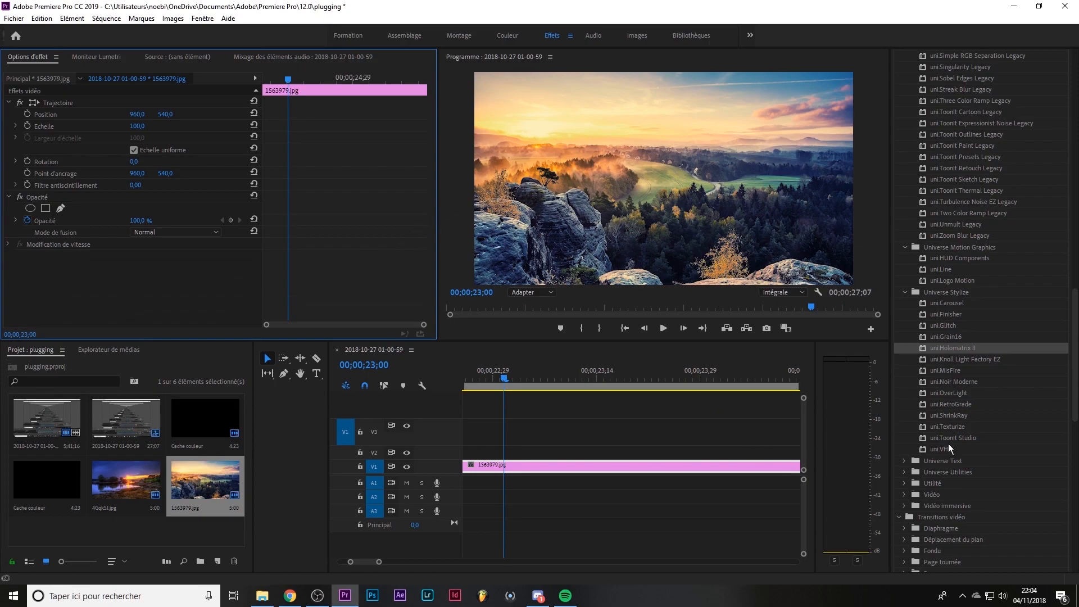
Step: Try the Universe Text effect uni.Luster on the 1563979.jpg clip and undo it
left_click(906, 461)
scroll(932, 382, "down", 6)
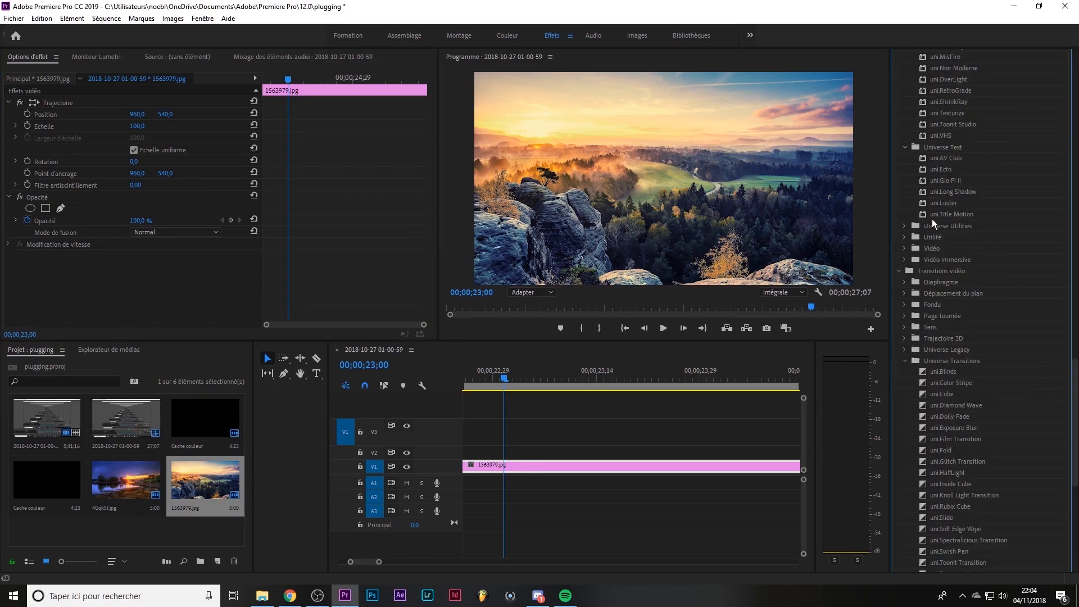
left_click_drag(958, 200, 585, 467)
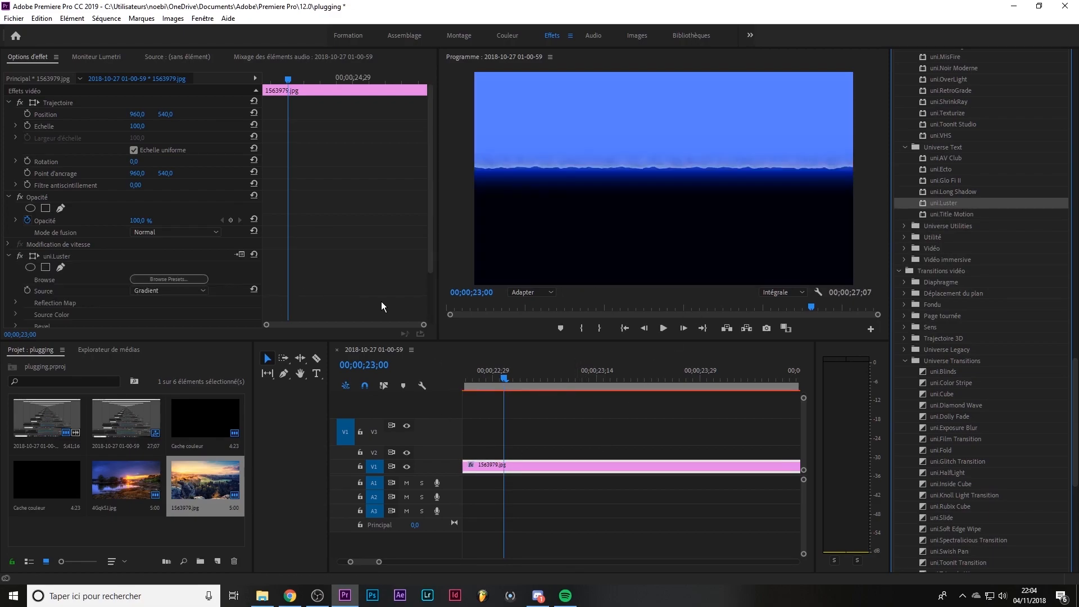
left_click(36, 198)
key("ctrl+z")
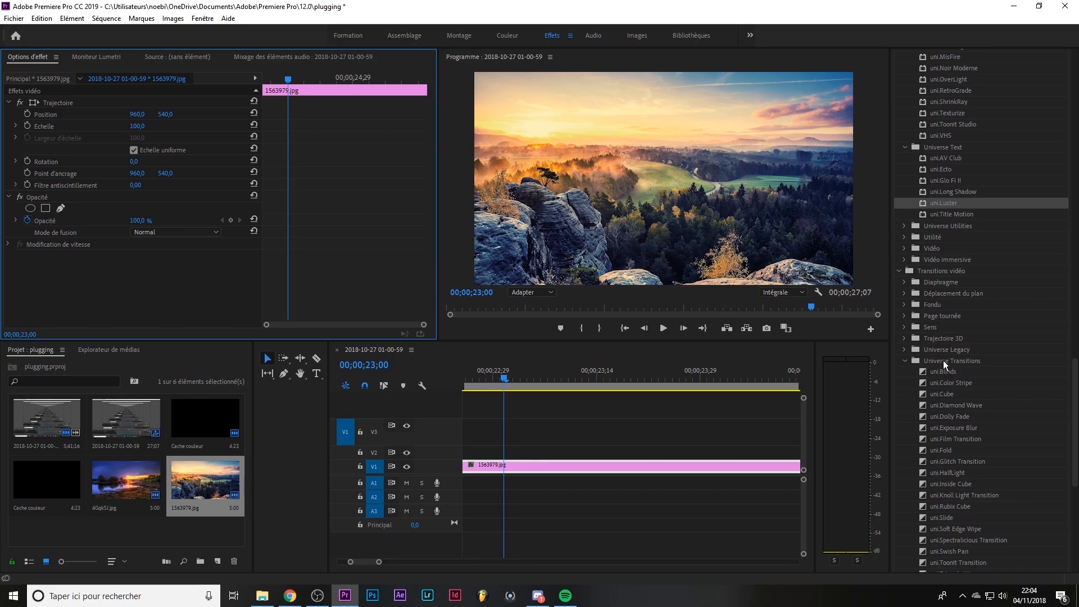
Step: Split the 1563979.jpg clip on V1 at 00;00;23;00 and again about seven frames further along
scroll(952, 383, "down", 5)
left_click(957, 305)
key("c")
left_click(504, 466)
left_click(552, 467)
key("v")
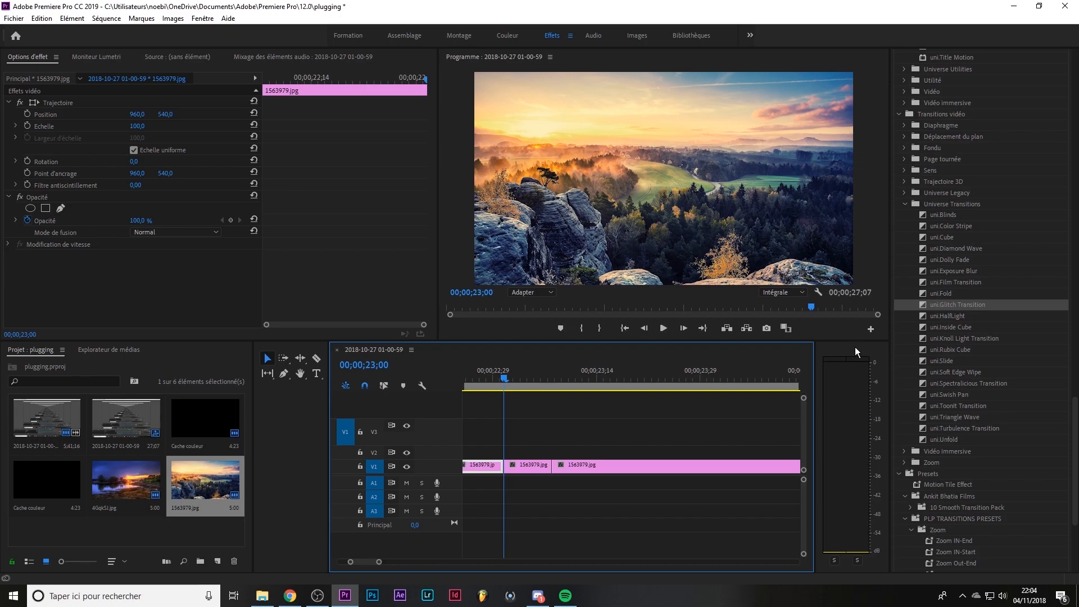
Step: Try the uni.Inside Cube transition on the second cut of 1563979.jpg and preview it at 00;00;23;06
left_click_drag(964, 326, 551, 467)
left_click_drag(508, 395, 547, 409)
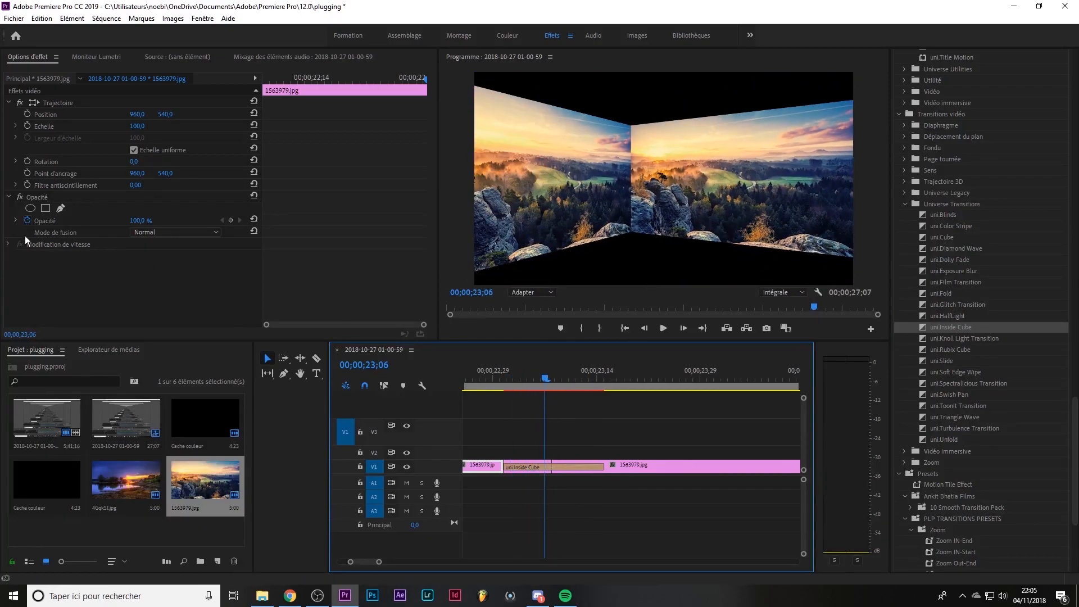
left_click(536, 462)
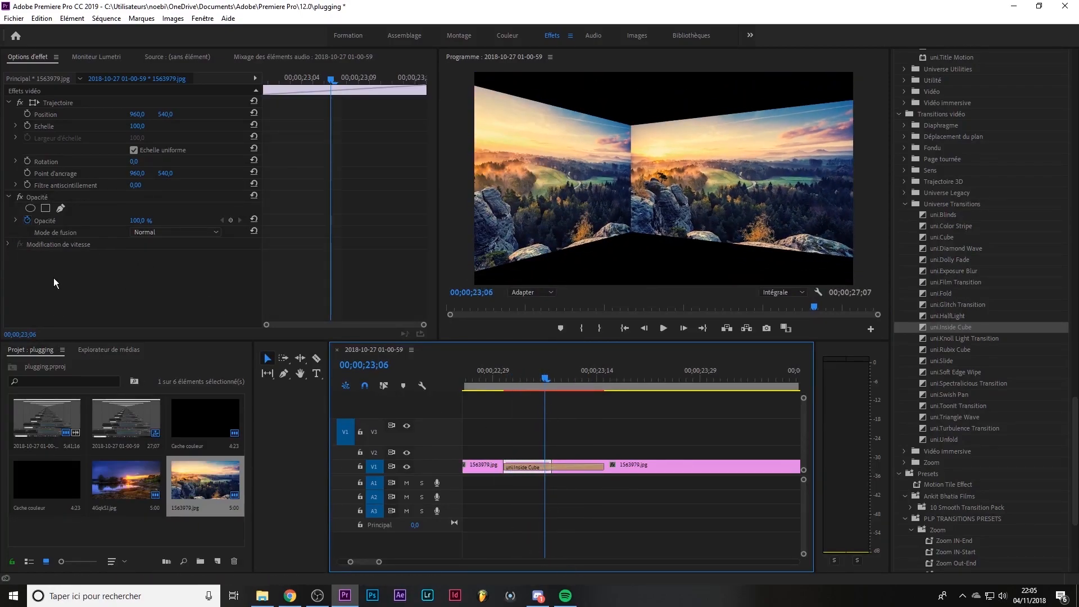
left_click(531, 469)
Step: Preview uni.Knoll Light Transition at the second cut at 00;00;23;05 and replace it with uni.Film Transition
left_click_drag(955, 339, 557, 469)
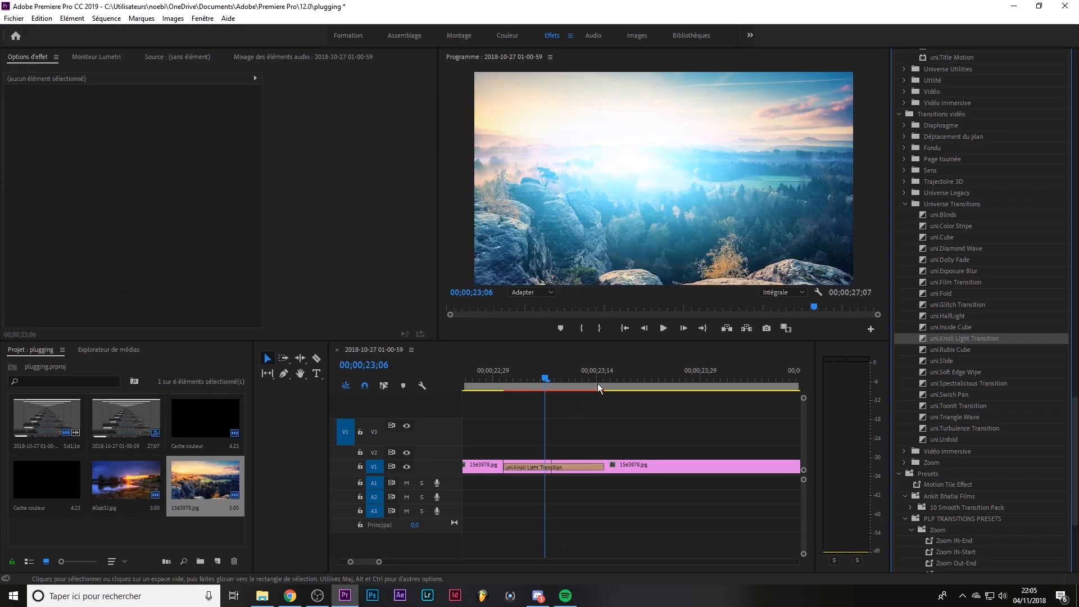
left_click_drag(555, 385, 541, 403)
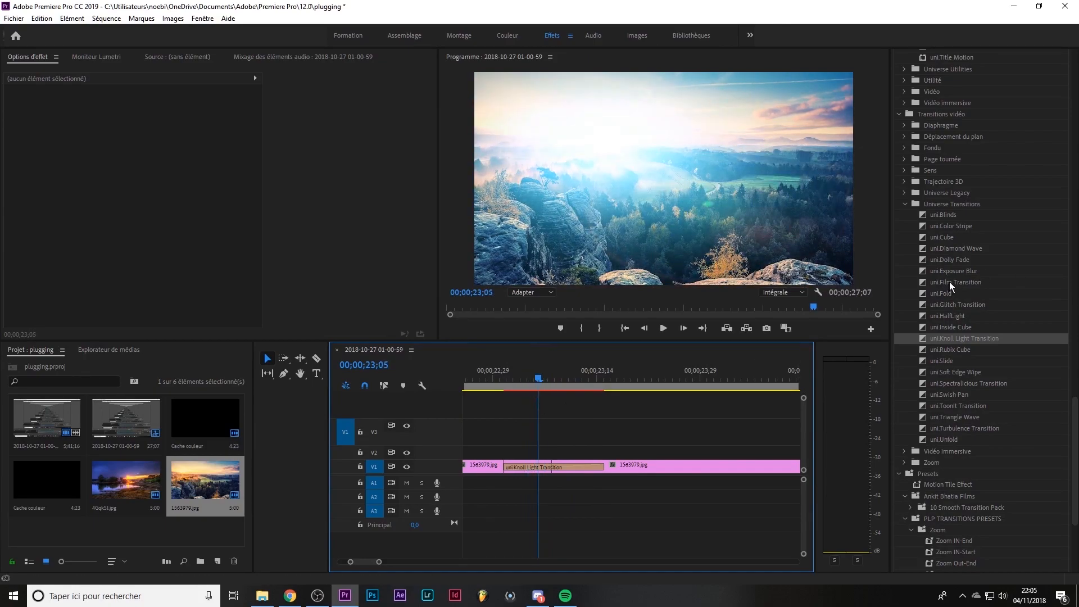
left_click_drag(949, 281, 560, 465)
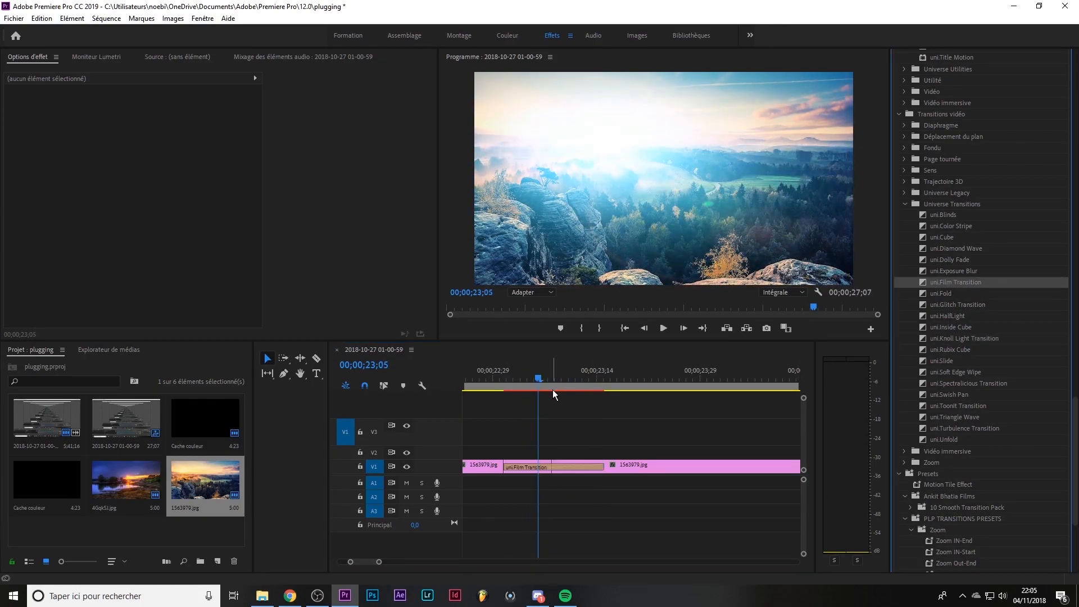
Step: Replace the transition at the second cut of 1563979.jpg with uni.Blinds and preview it at 00;00;23;06
left_click_drag(559, 388, 501, 393)
left_click_drag(943, 215, 531, 411)
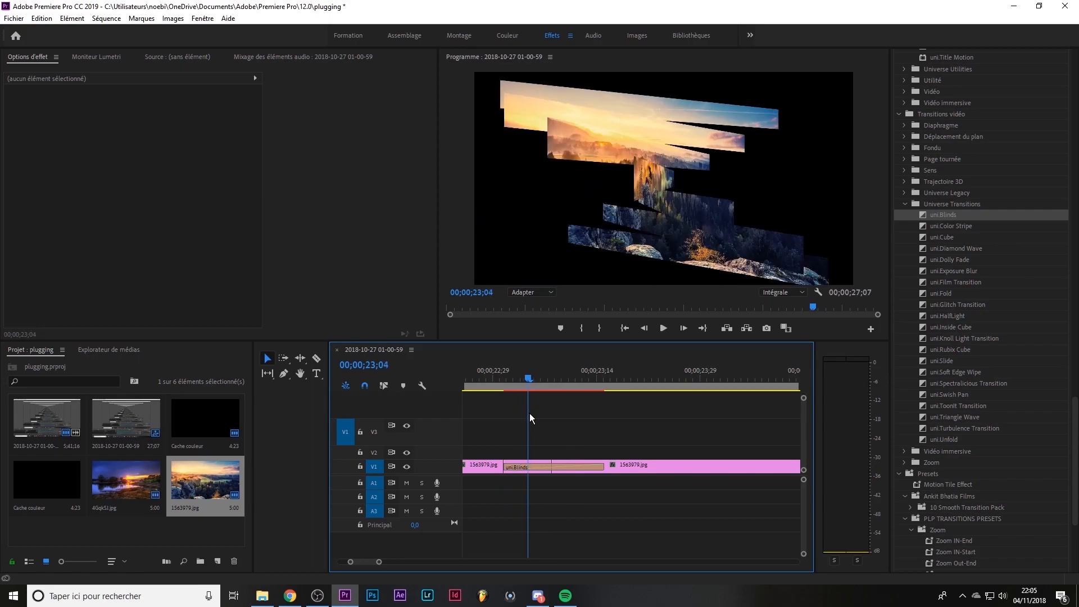
left_click_drag(531, 413, 552, 420)
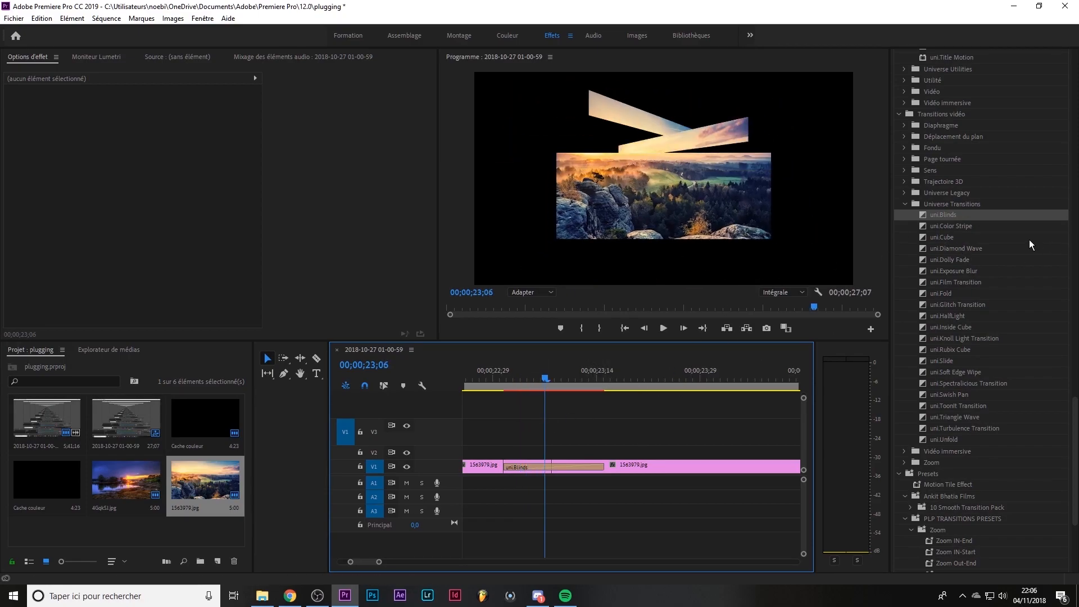
Step: Try the uni.Slide transition at the second cut of 1563979.jpg and preview it back to 00;00;23;03
left_click(950, 227)
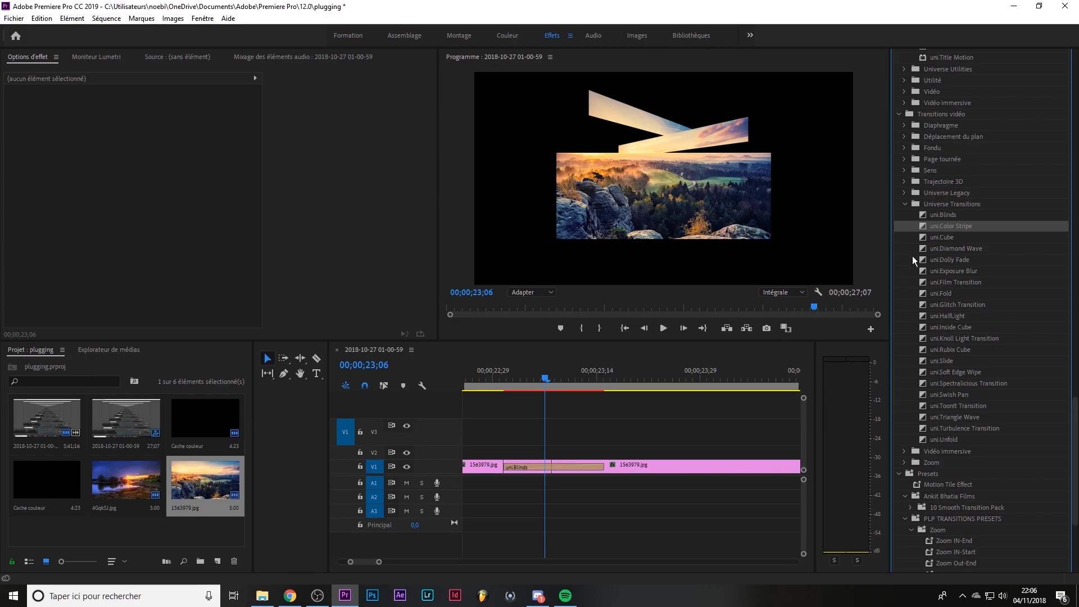
left_click_drag(941, 360, 551, 467)
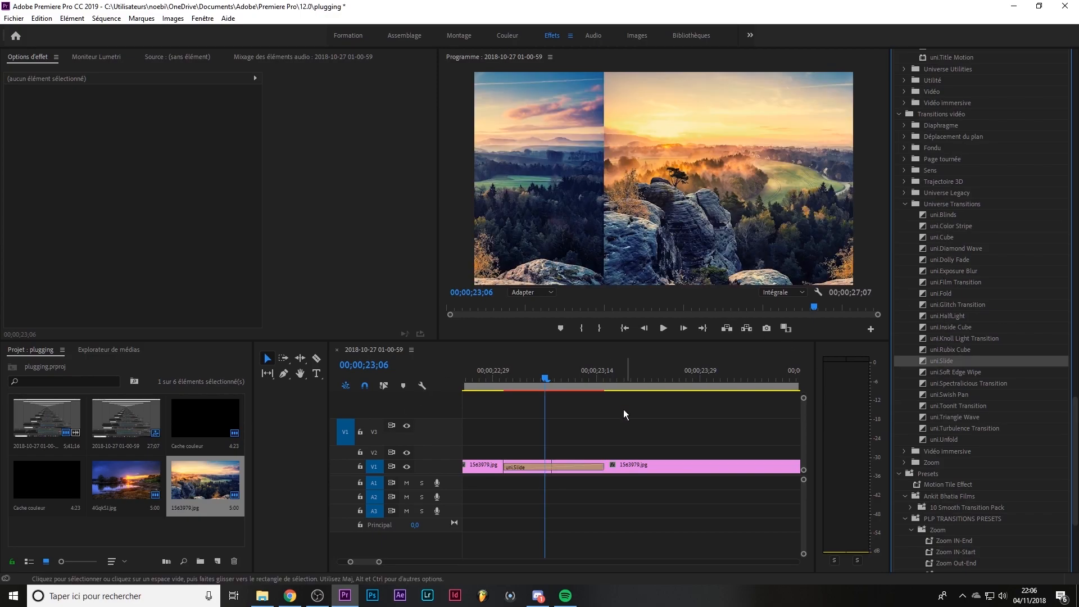
left_click_drag(568, 380, 524, 403)
Step: Try uni.Soft Edge Wipe at the same cut, show its settings, and preview it at 00;00;23;12
left_click_drag(955, 372, 539, 467)
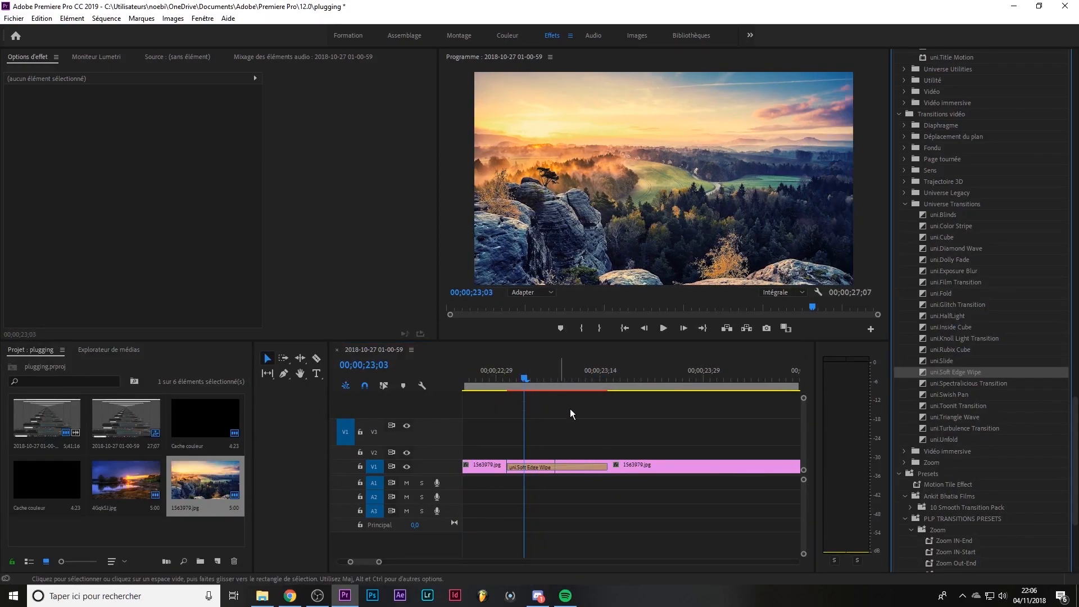
left_click_drag(543, 382, 567, 450)
left_click(561, 468)
left_click(589, 386)
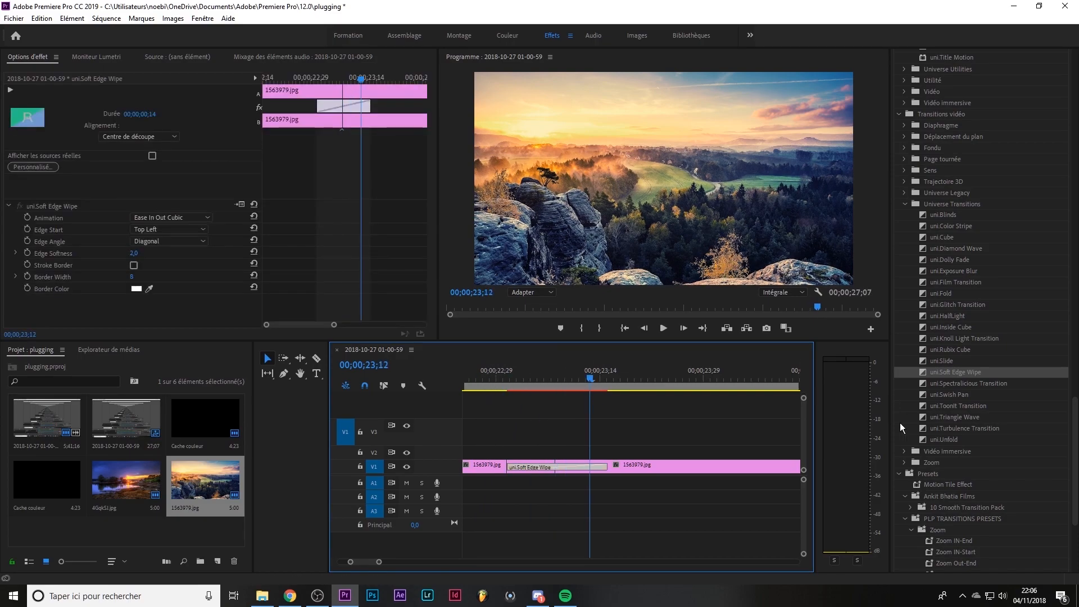
Step: Try uni.Toonit Transition at the second cut, replace it with uni.Unfold, and preview it at 00;00;23;13
left_click_drag(945, 407, 557, 466)
left_click_drag(594, 381, 547, 386)
left_click_drag(965, 428, 560, 470)
mouse_move(548, 379)
left_mouse_down()
mouse_move(579, 386)
mouse_move(539, 388)
mouse_move(558, 386)
mouse_move(553, 369)
left_mouse_up()
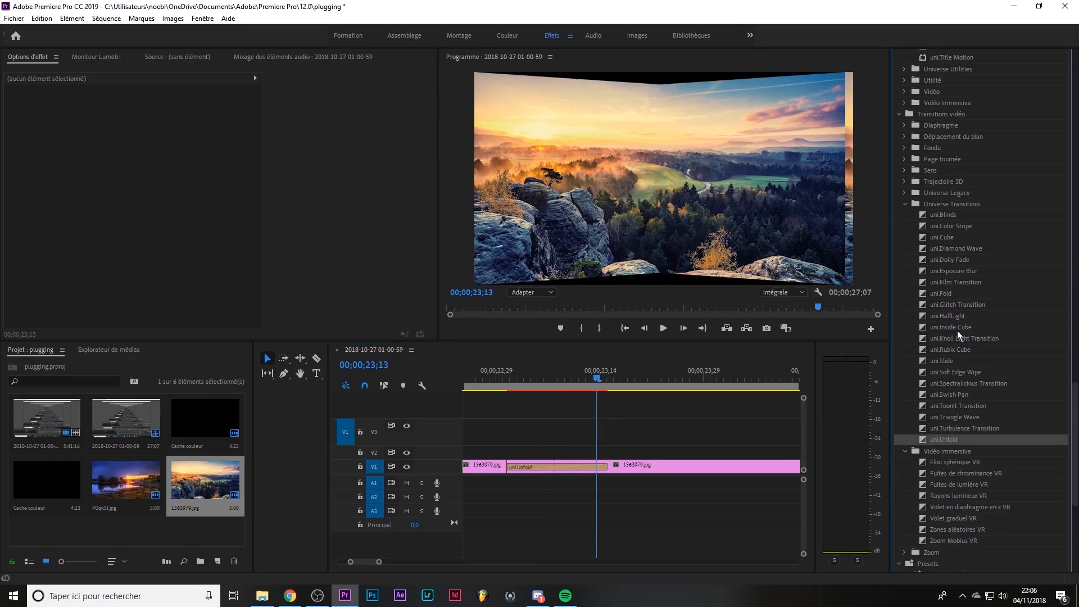
scroll(958, 365, "down", 5)
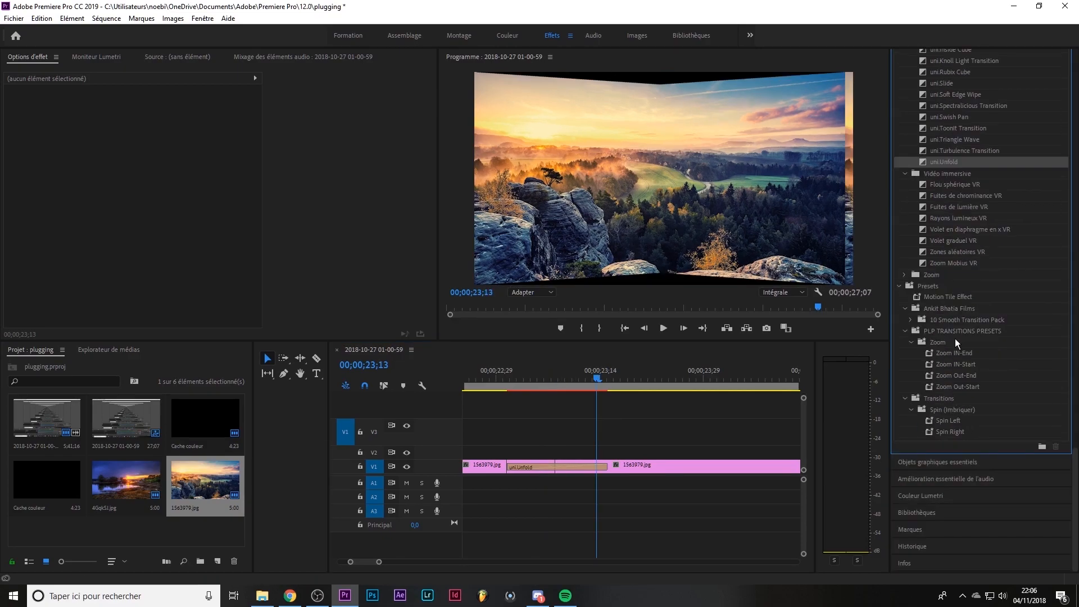
scroll(959, 348, "up", 8)
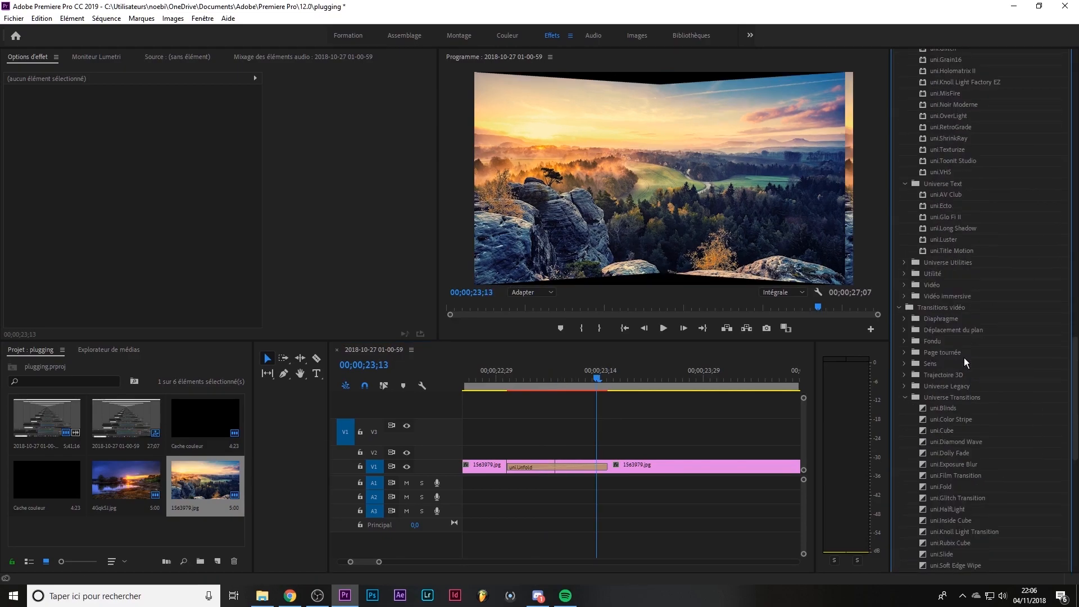